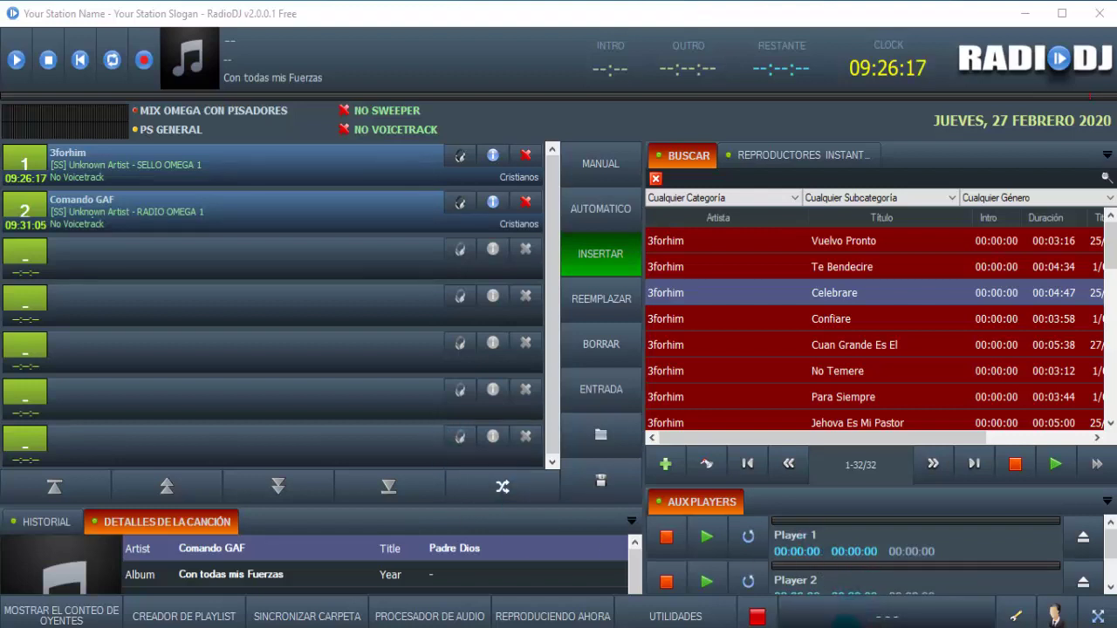
Step: Switch to RadioCaster and review the Radio Omega EN VIVO encoder's connection, station information and metadata settings
left_click(886, 616)
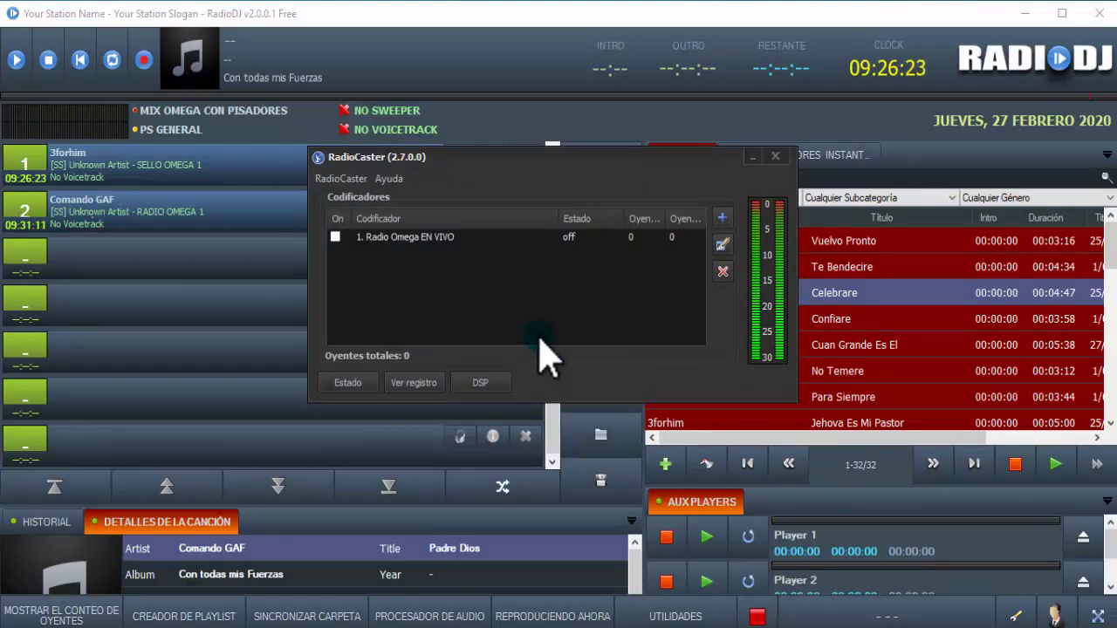
double_click(431, 236)
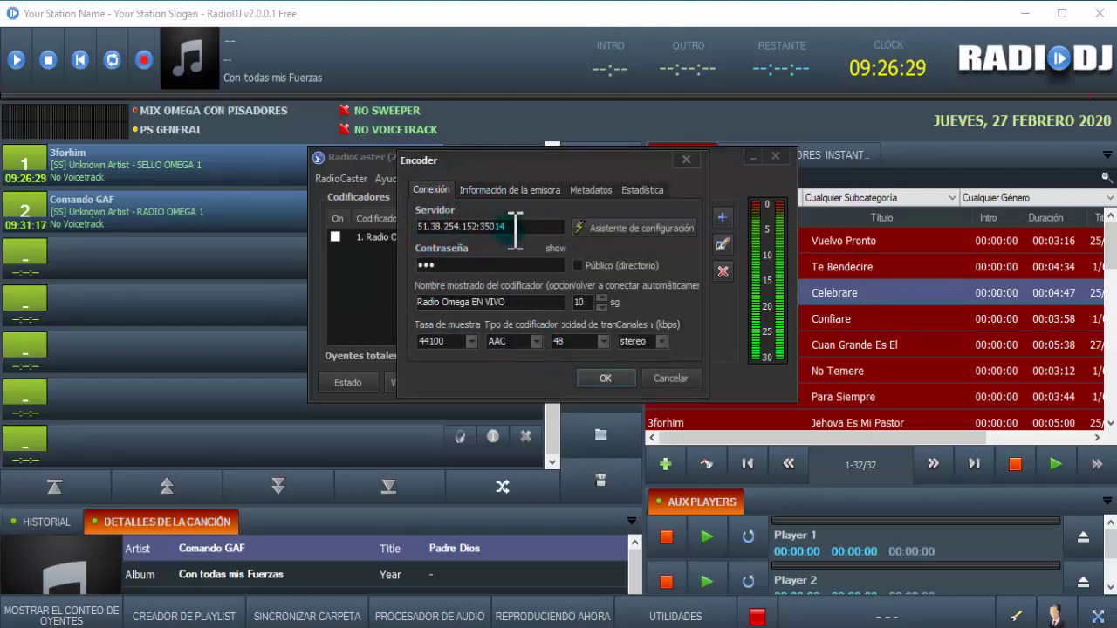
left_click_drag(513, 228, 371, 229)
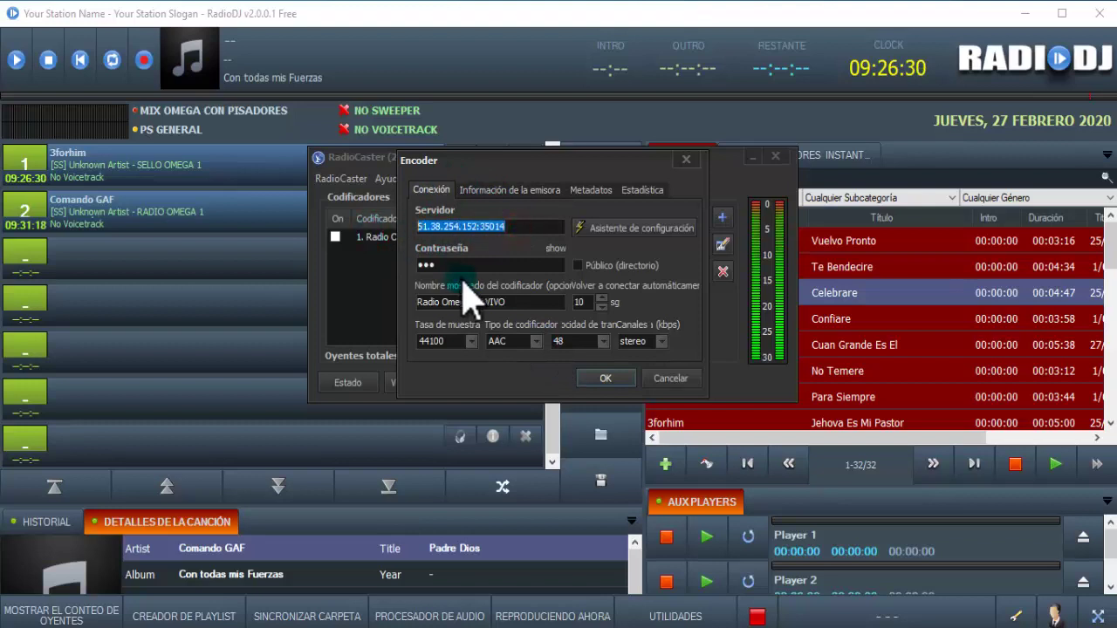
left_click(511, 225)
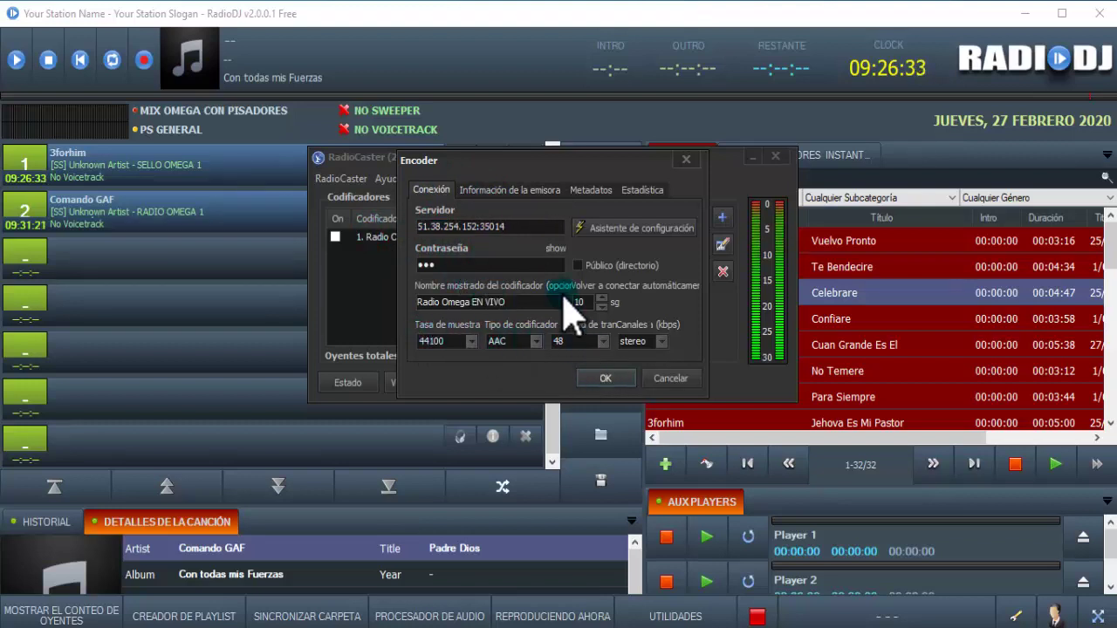
left_click(496, 191)
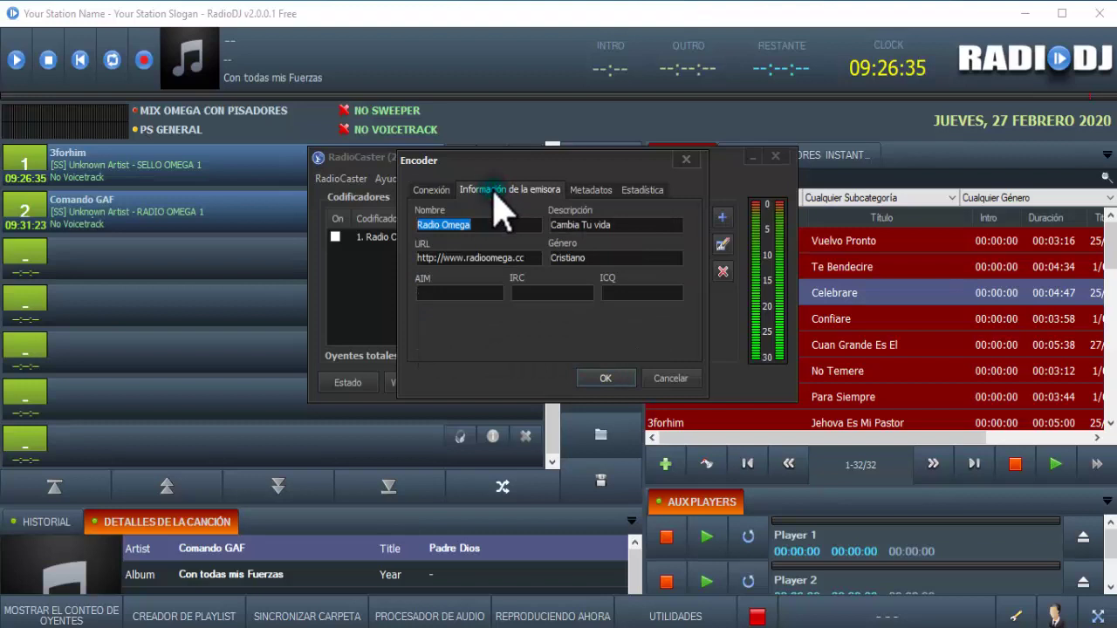
left_click(590, 191)
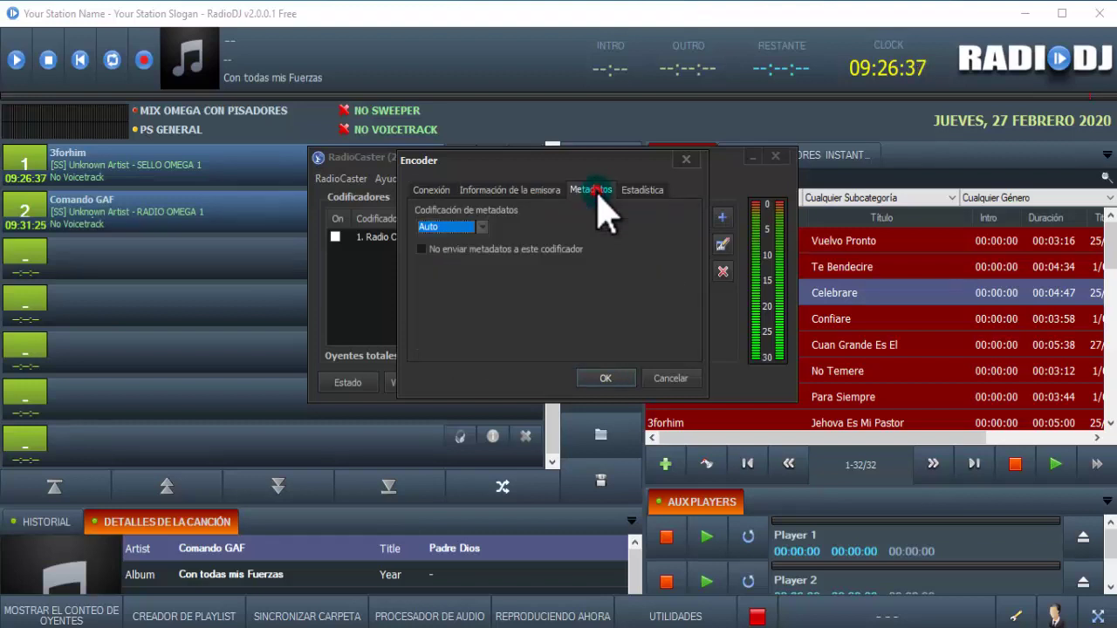
left_click(477, 267)
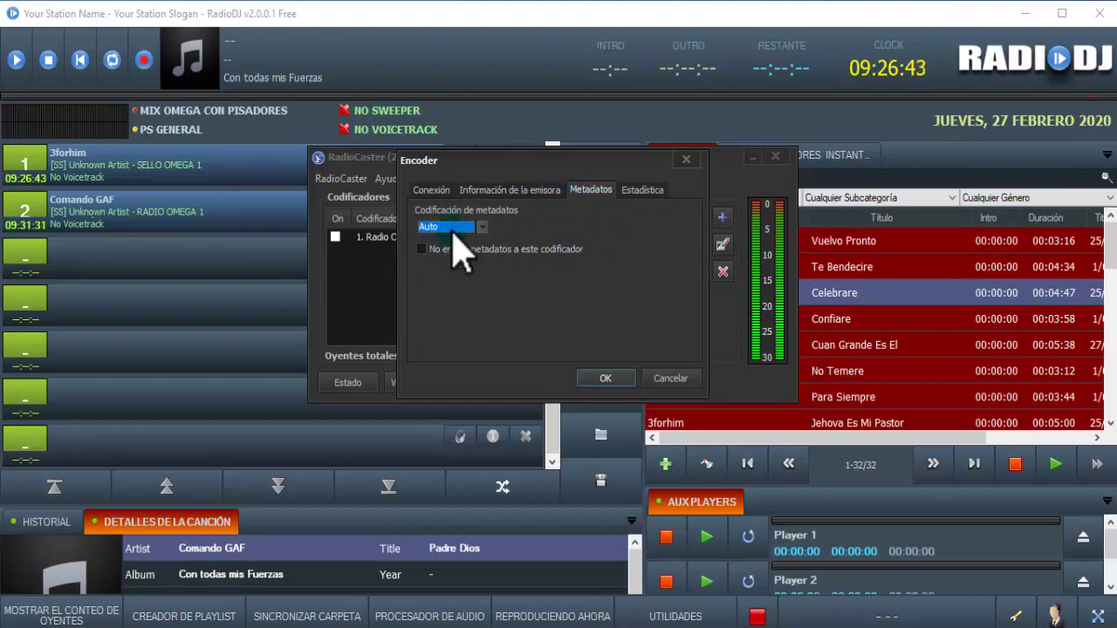
left_click(484, 191)
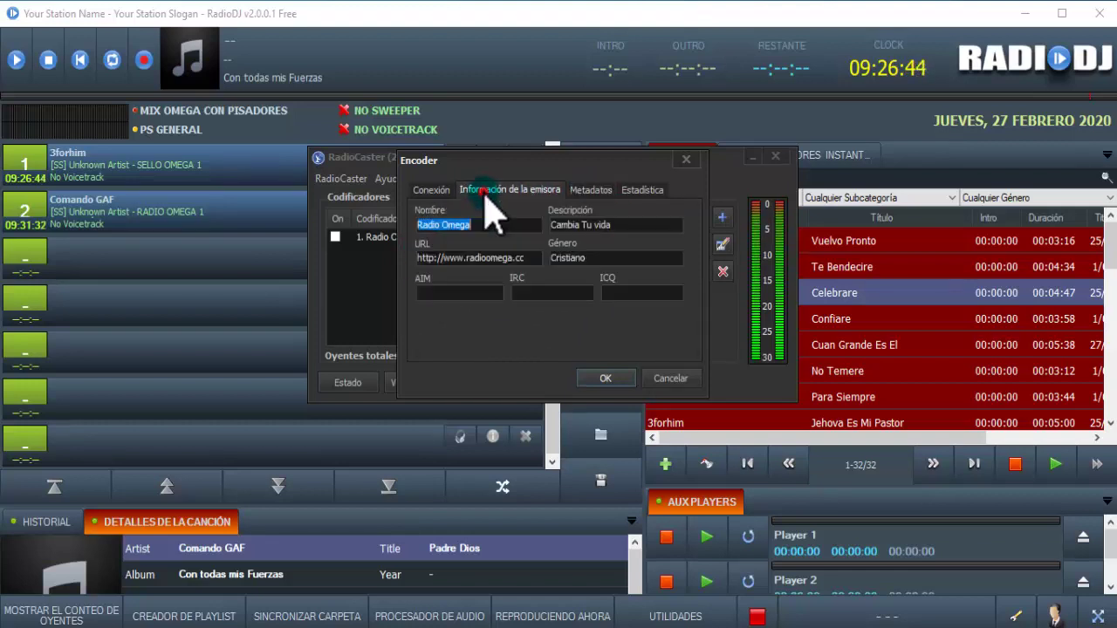
left_click(433, 192)
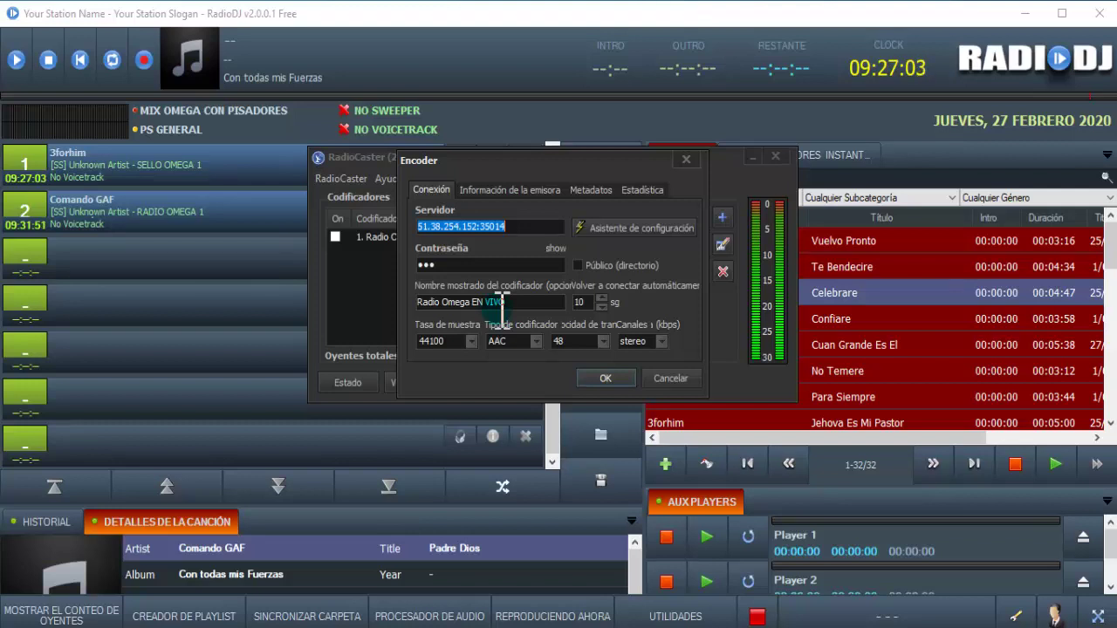
left_click(602, 378)
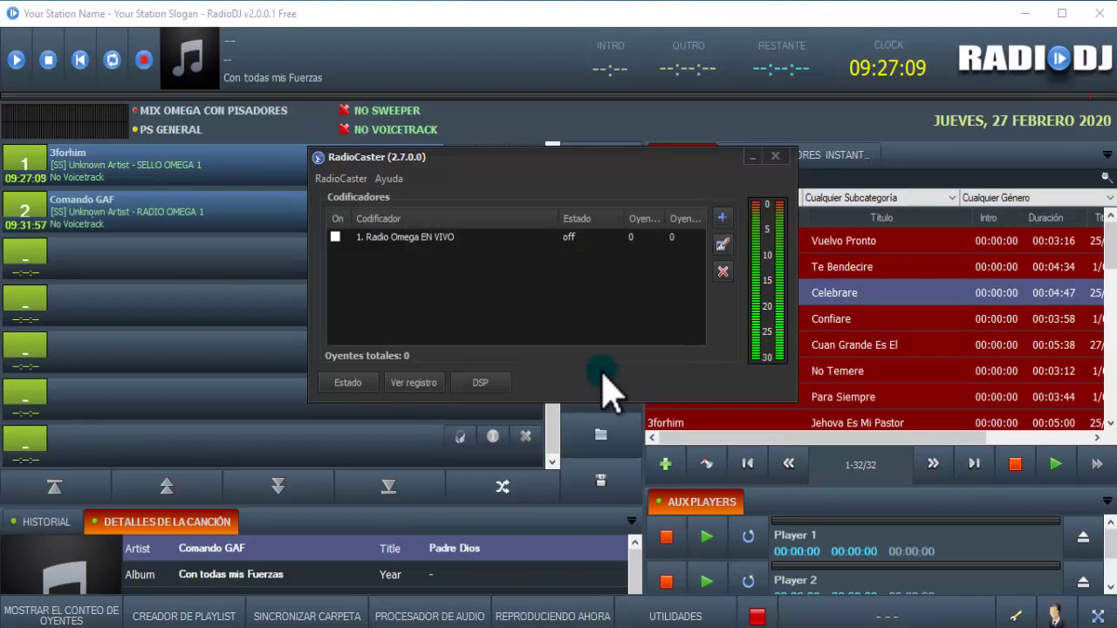
Step: Examine the metadata source options and the metadata file path in RadioCaster's general settings
left_click(336, 179)
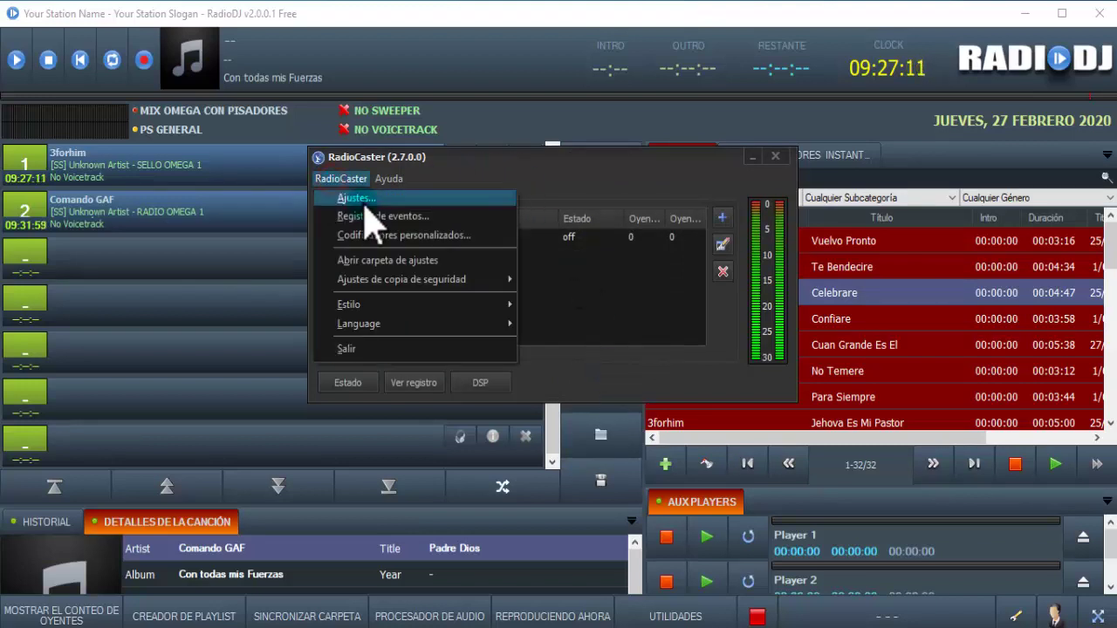
left_click(366, 203)
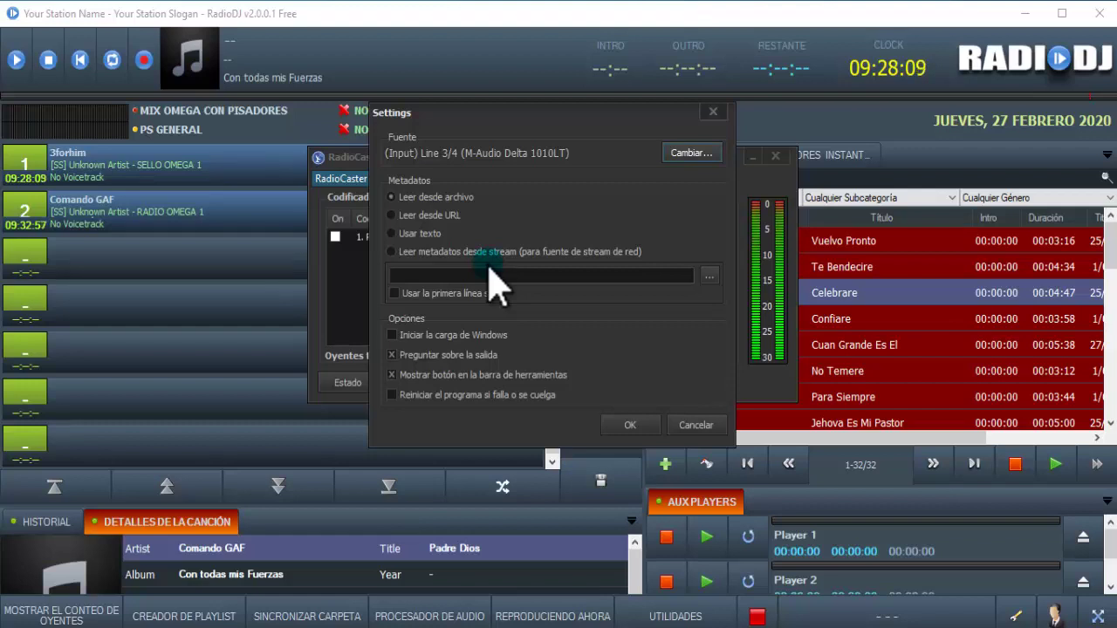
left_click(400, 278)
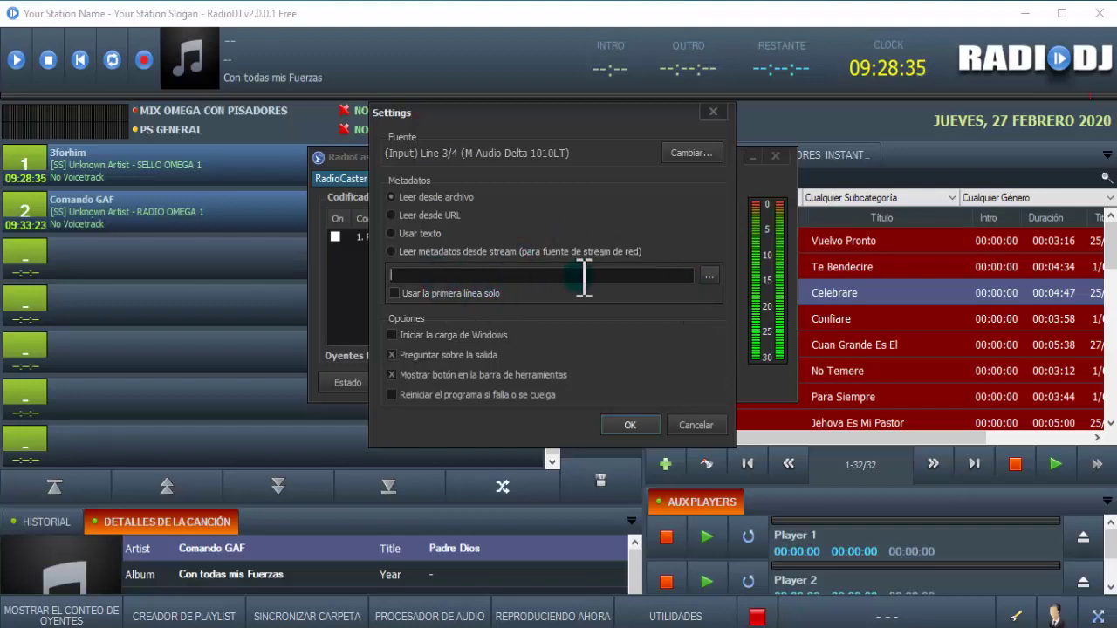
left_click(630, 425)
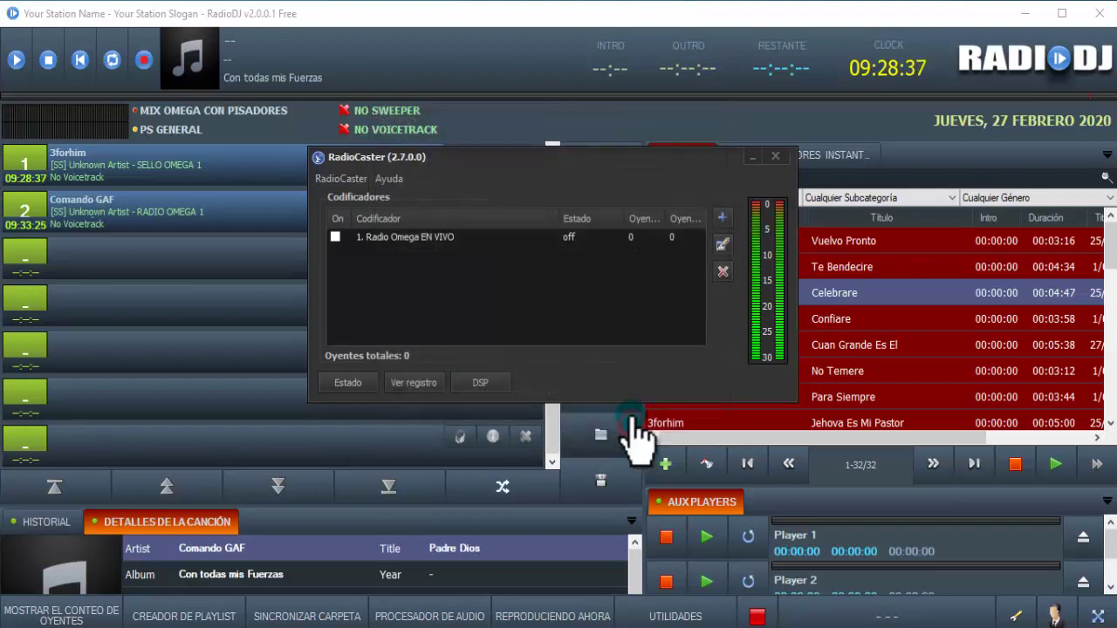
Step: Recheck the Radio Omega EN VIVO encoder's connection settings and close its dialog
double_click(438, 240)
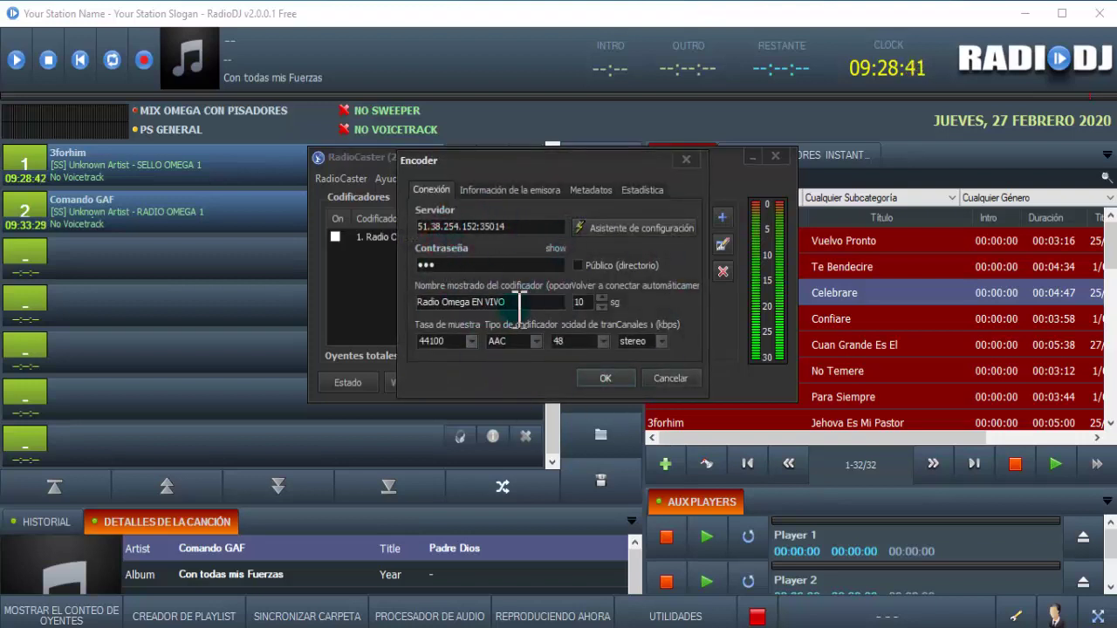
left_click(600, 381)
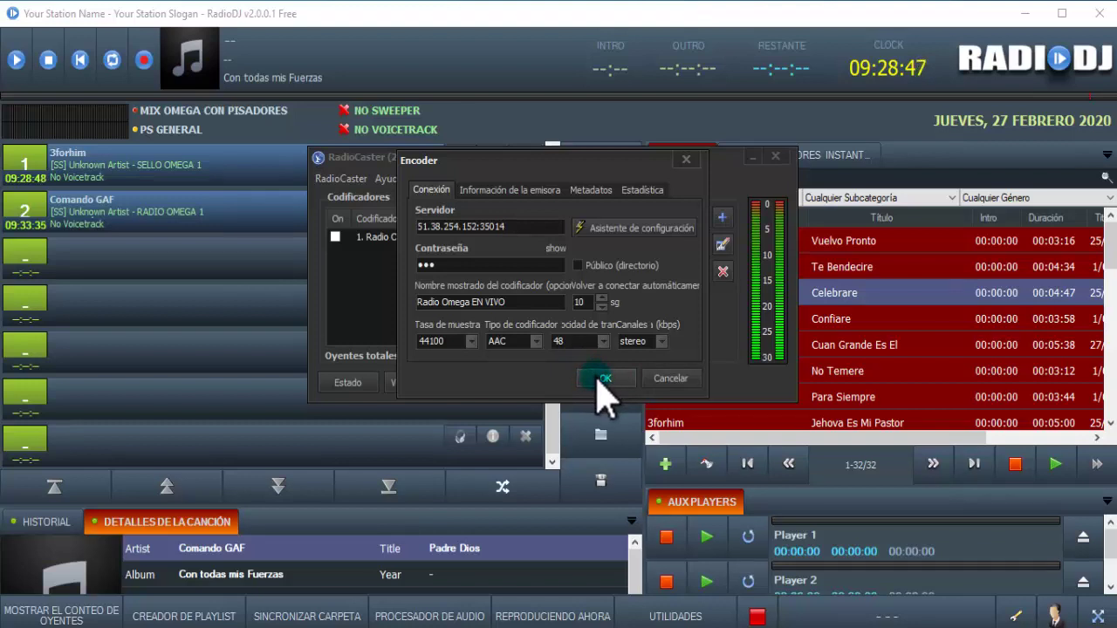
left_click(603, 380)
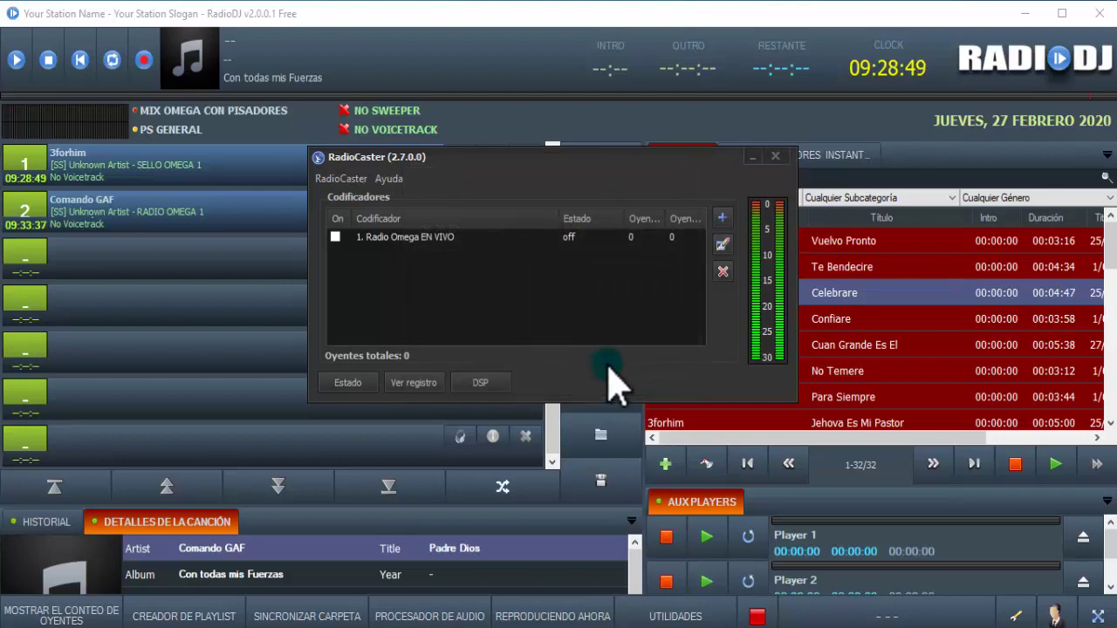
Step: Minimize RadioCaster and RadioDJ and open the desktop text file CREAR META DATOS RADIO DJ
left_click(752, 157)
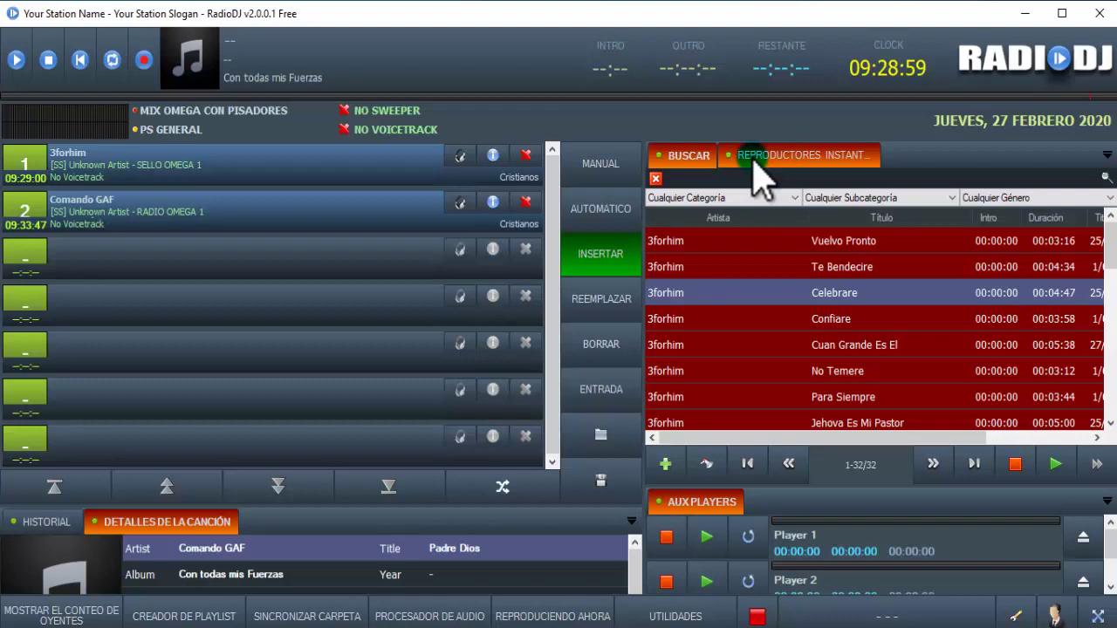
left_click(1025, 14)
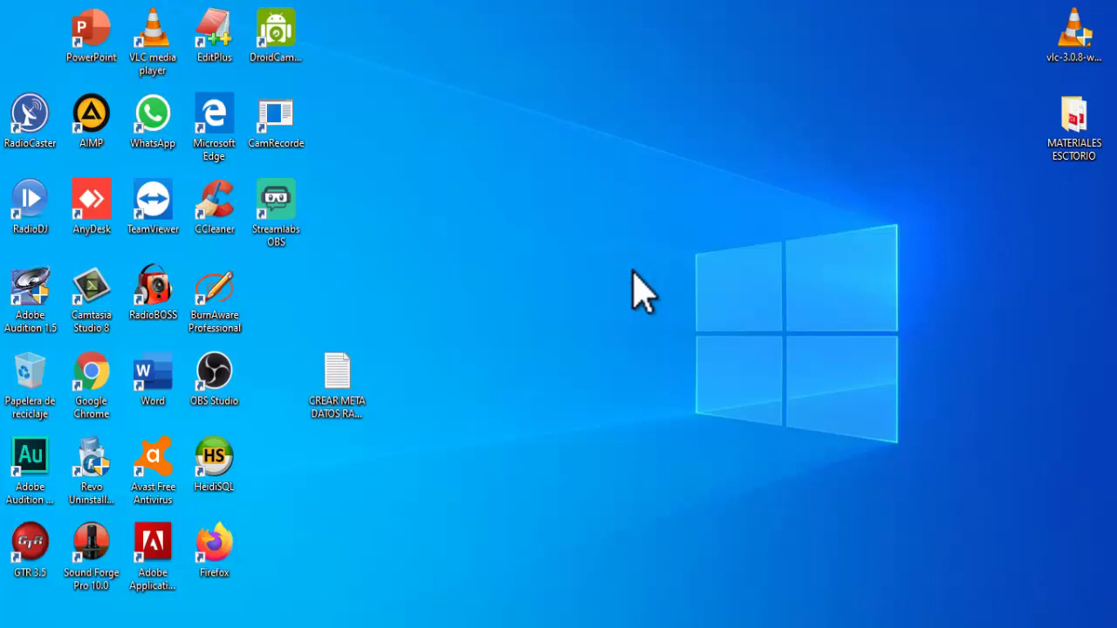
double_click(338, 377)
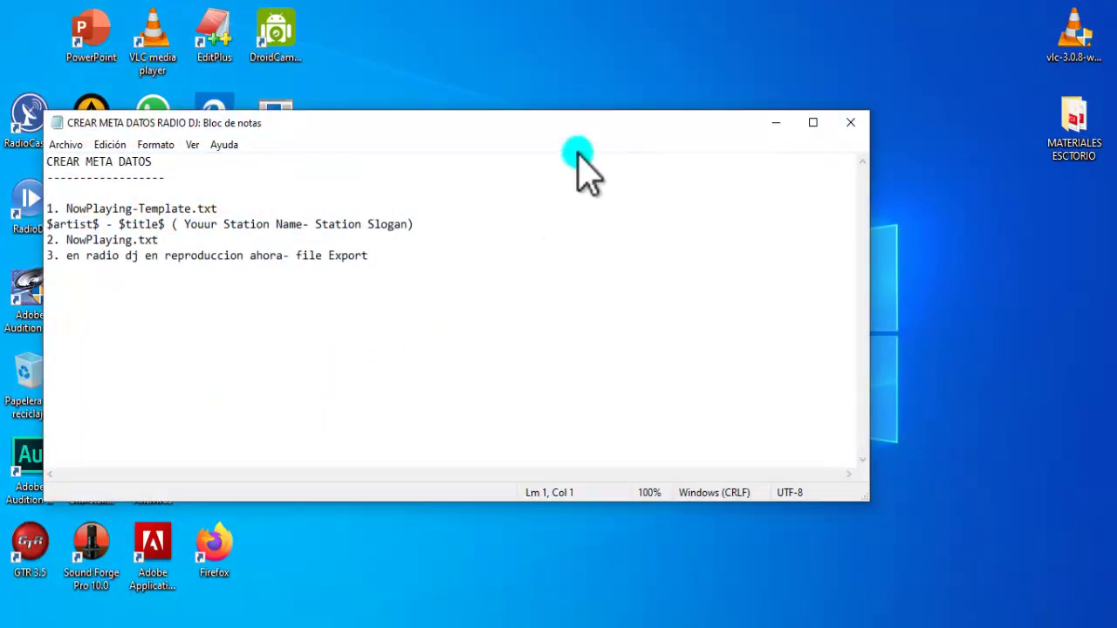
left_click_drag(565, 129, 656, 129)
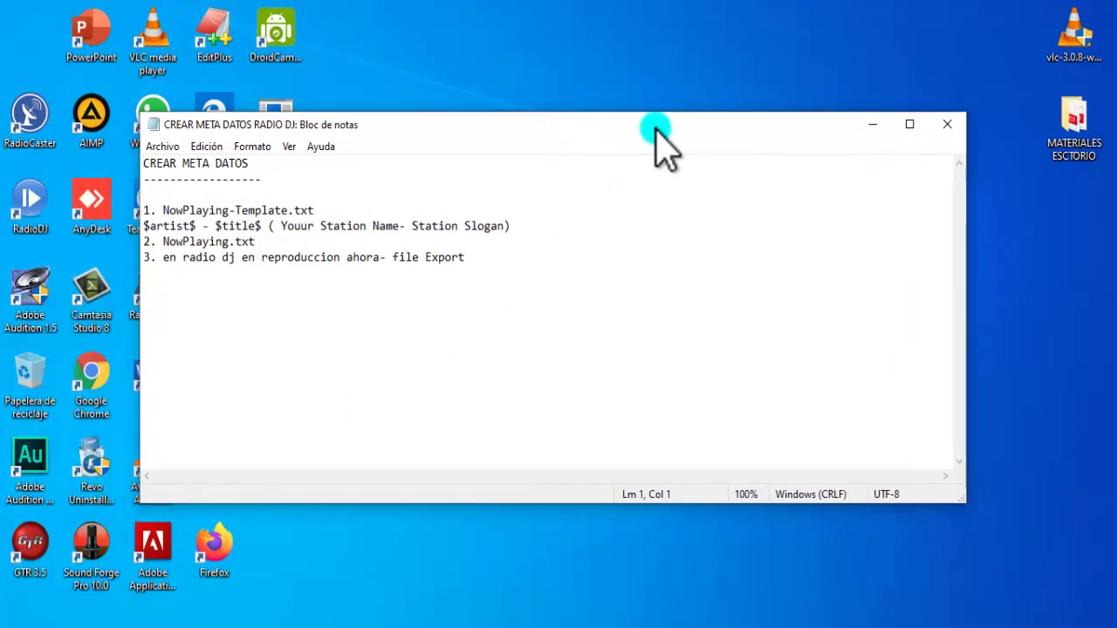
Step: Correct the note's heading to CREAR METADATOS and save the file
left_click(215, 167)
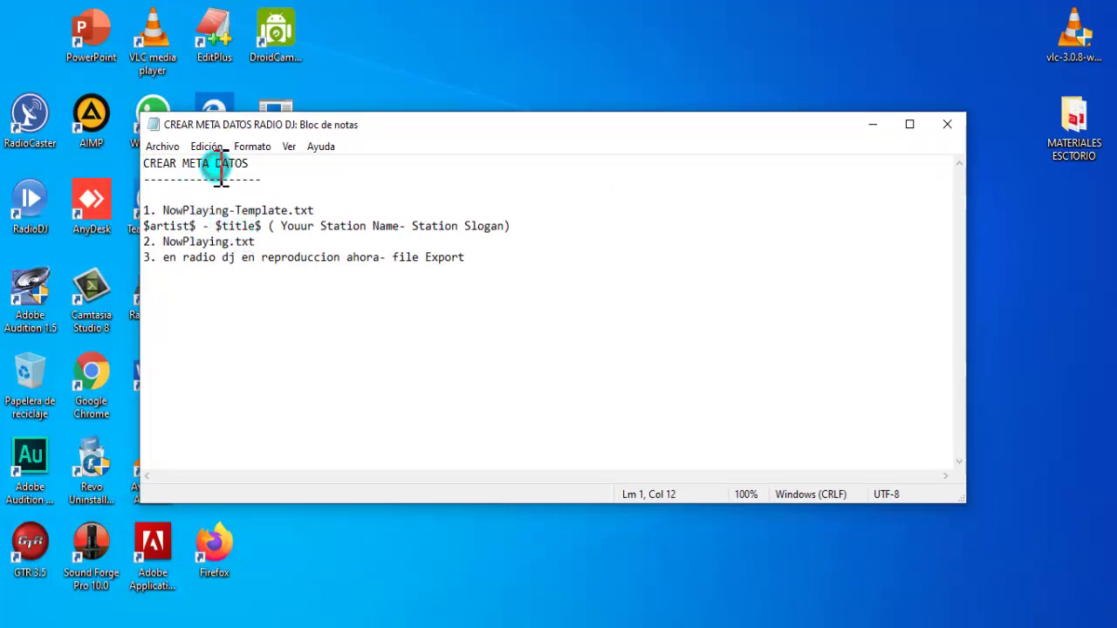
key("BackSpace")
left_click(162, 147)
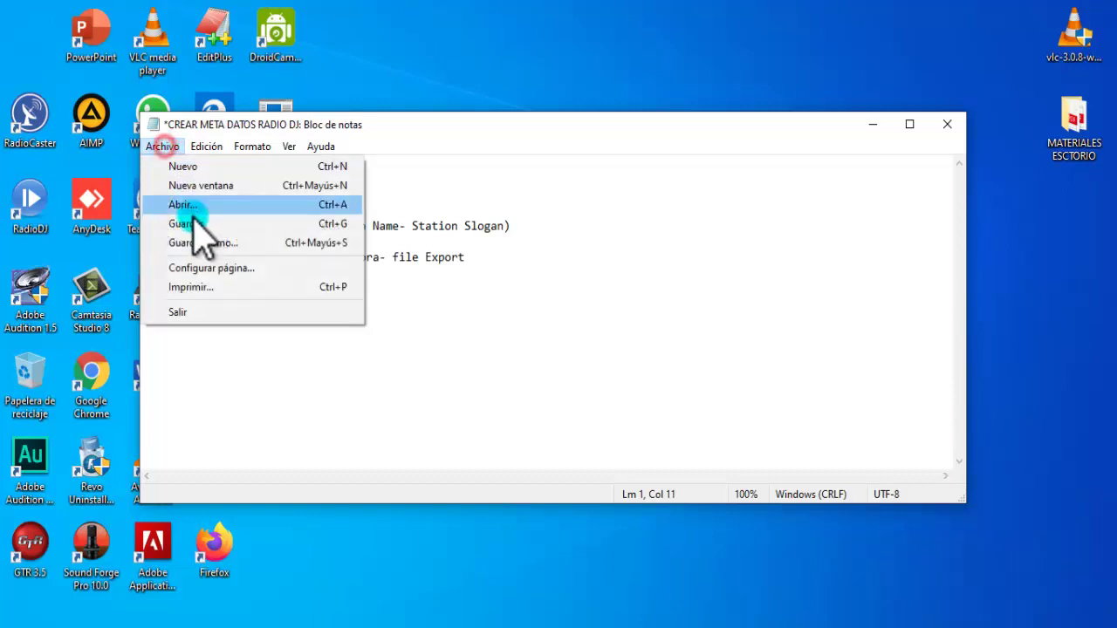
left_click(197, 223)
Step: Review the three numbered metadata steps in the note, highlighting the file name NowPlaying-Template.txt
left_click(145, 211)
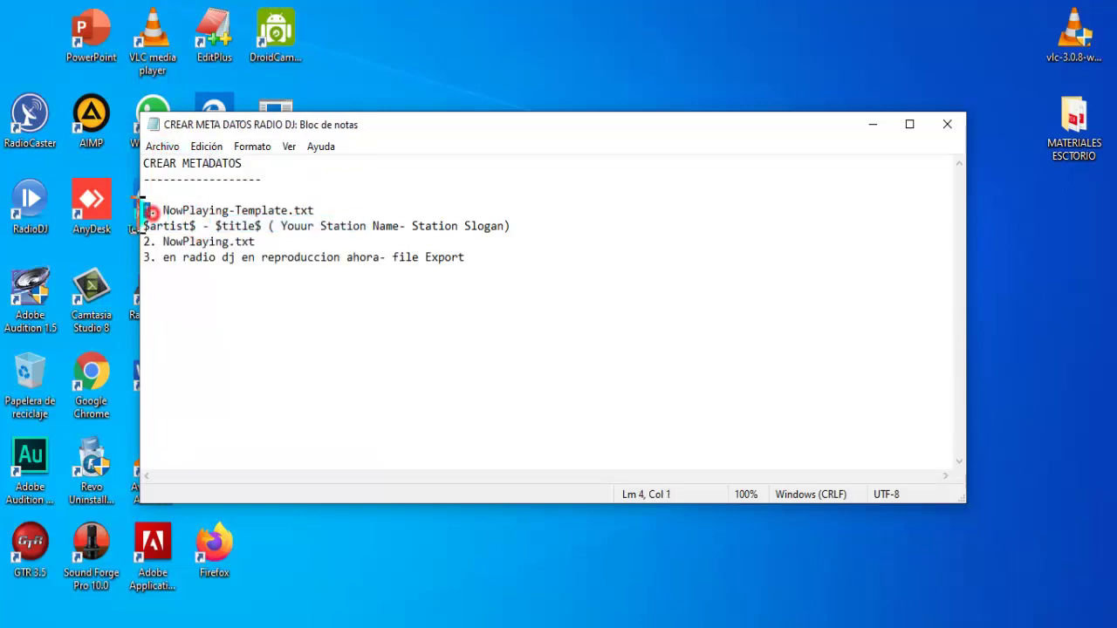
left_click(147, 241)
left_click(146, 261)
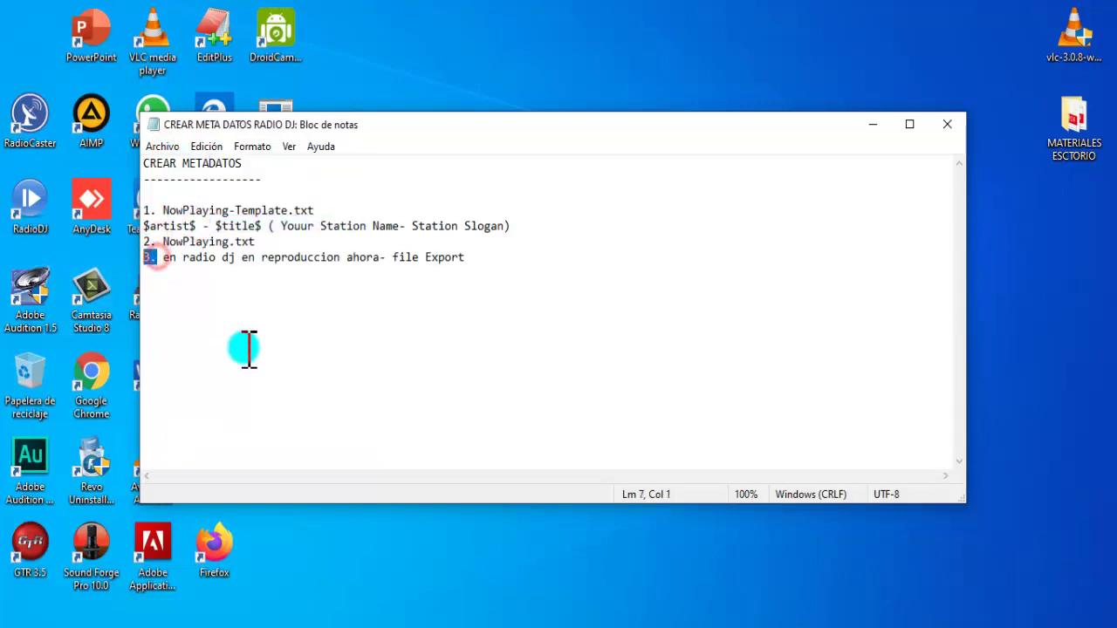
left_click_drag(242, 346, 249, 346)
left_click_drag(486, 128, 571, 126)
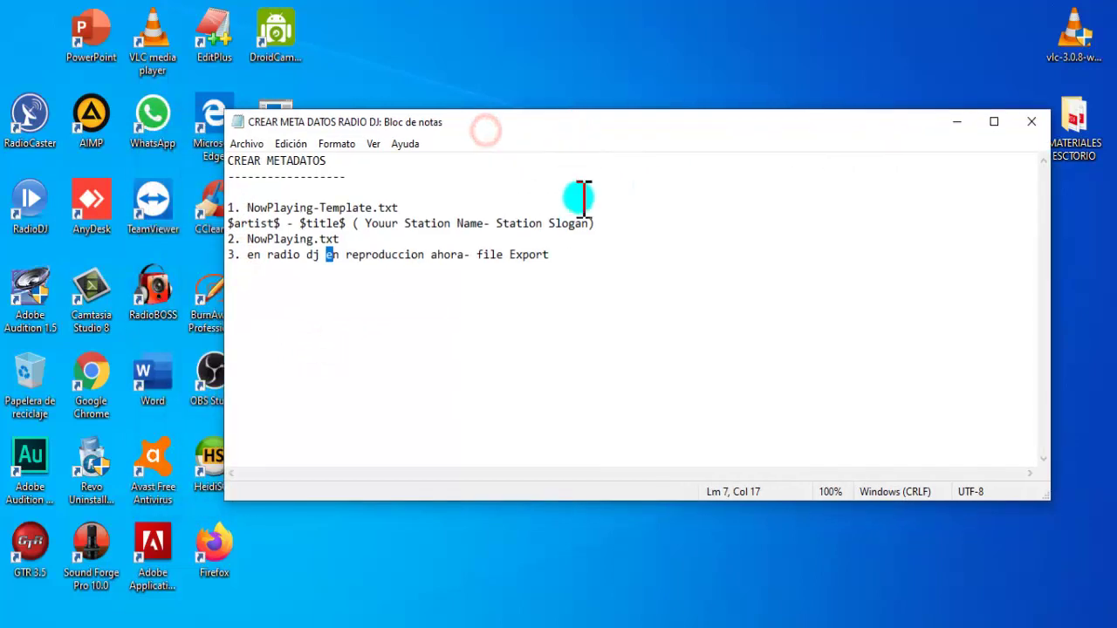
left_click(579, 310)
left_click_drag(577, 262, 340, 255)
left_click(397, 337)
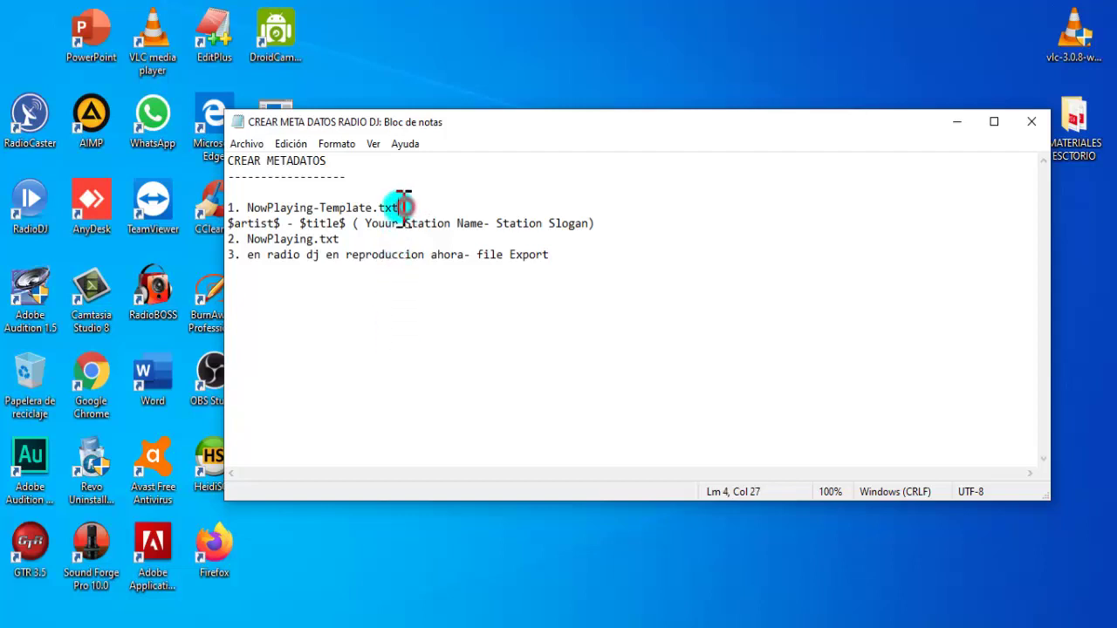
left_click_drag(403, 206, 268, 208)
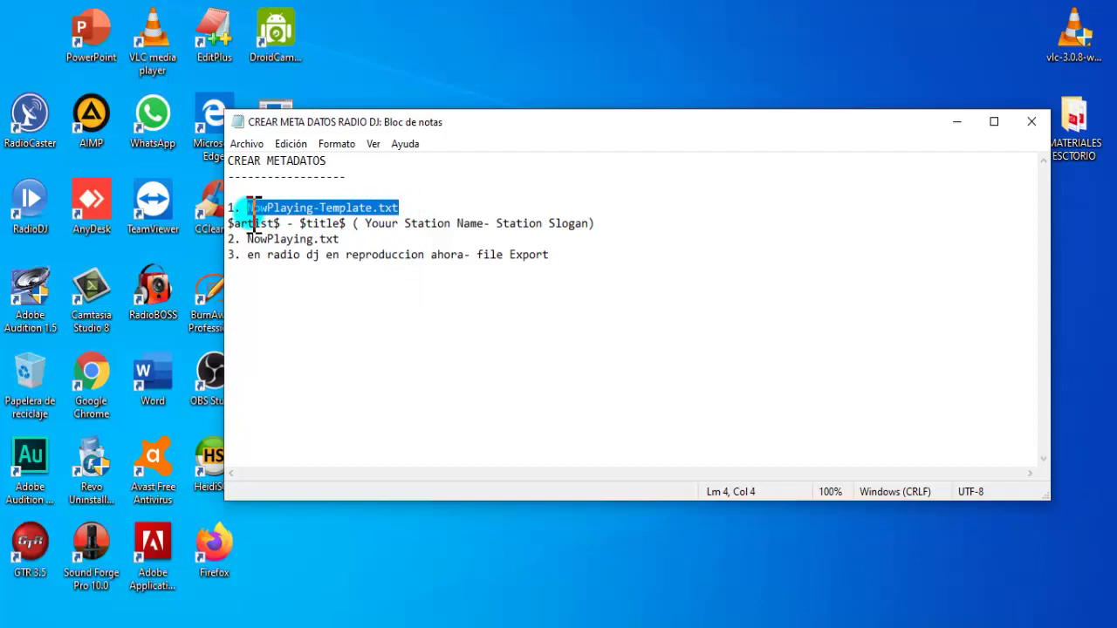
left_click(399, 254)
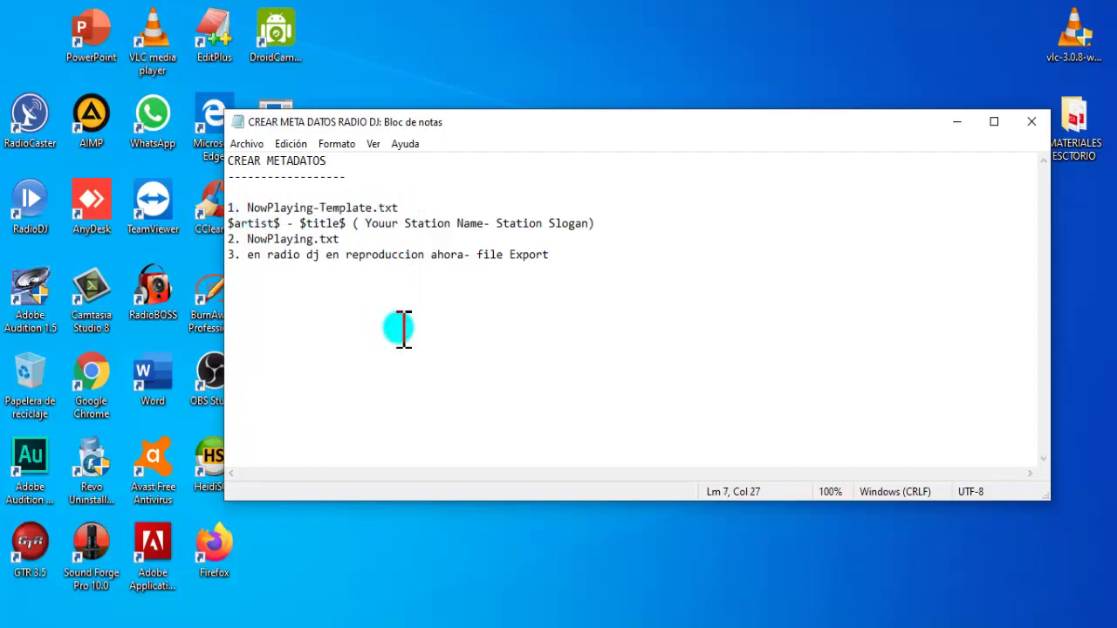
Step: Switch to File Explorer and open the folder C:\RadioDJv2\Docs\Now Playing Plugin Help
key("alt+Tab")
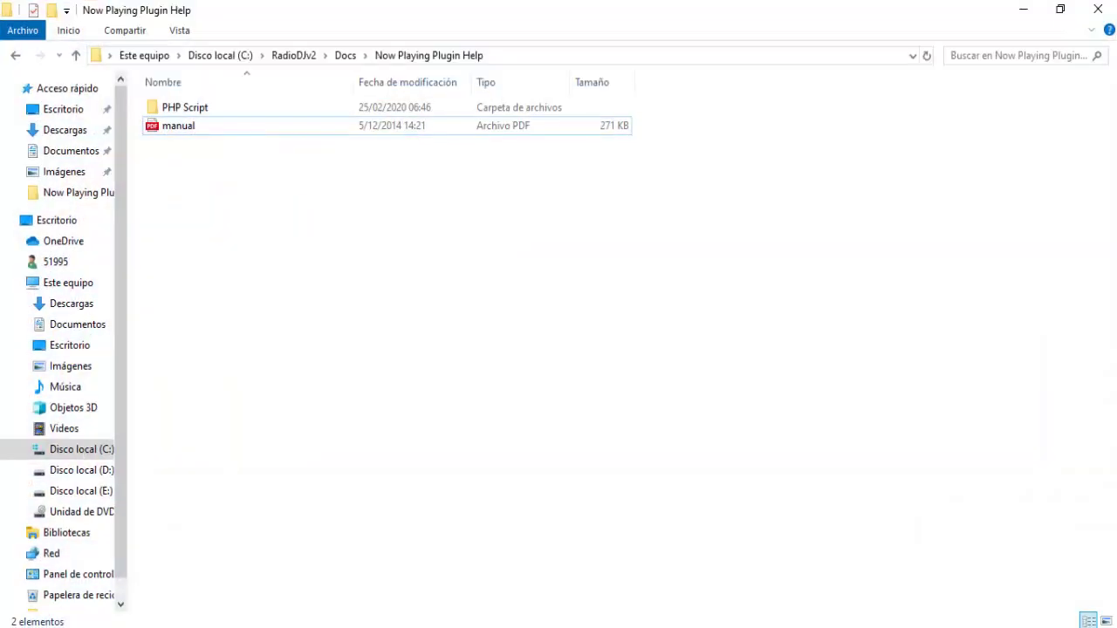
left_click(96, 449)
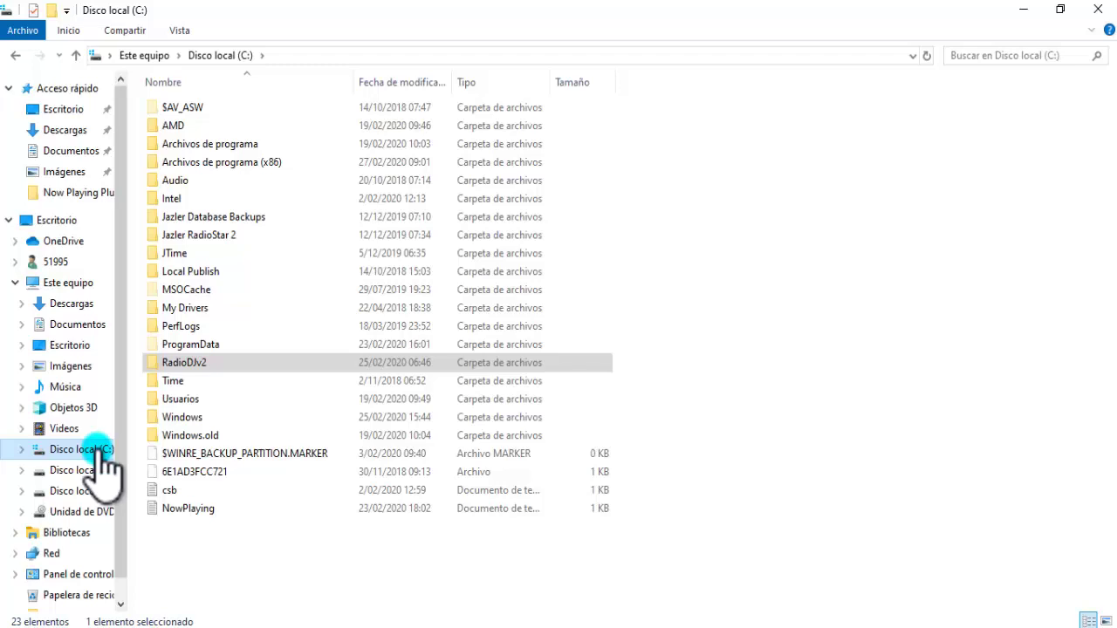
left_click(184, 365)
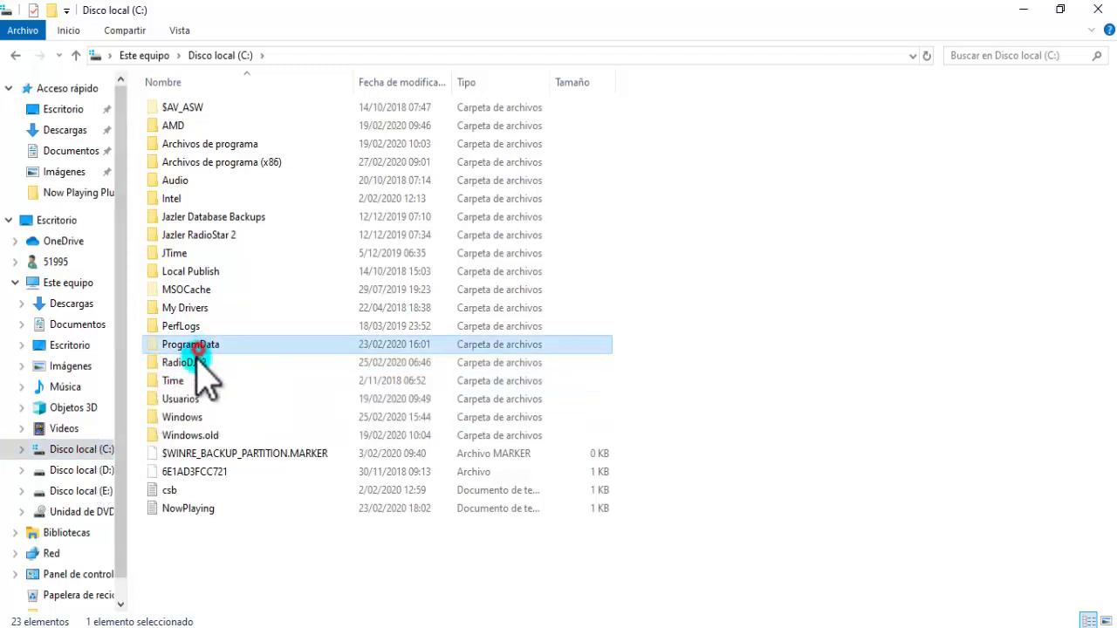
right_click(188, 366)
double_click(185, 363)
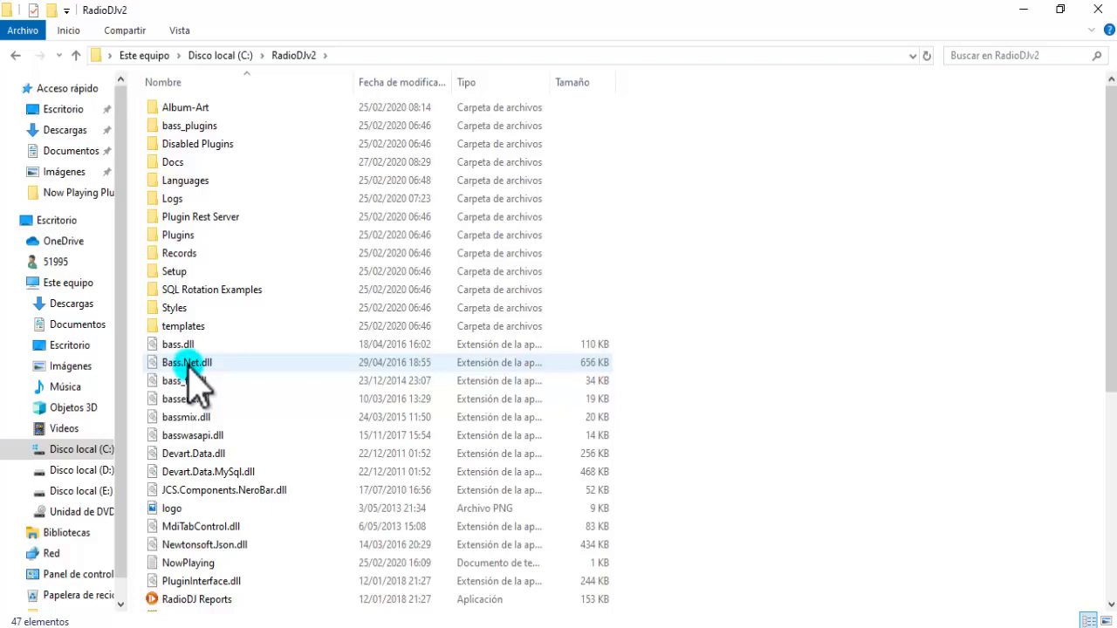
double_click(173, 162)
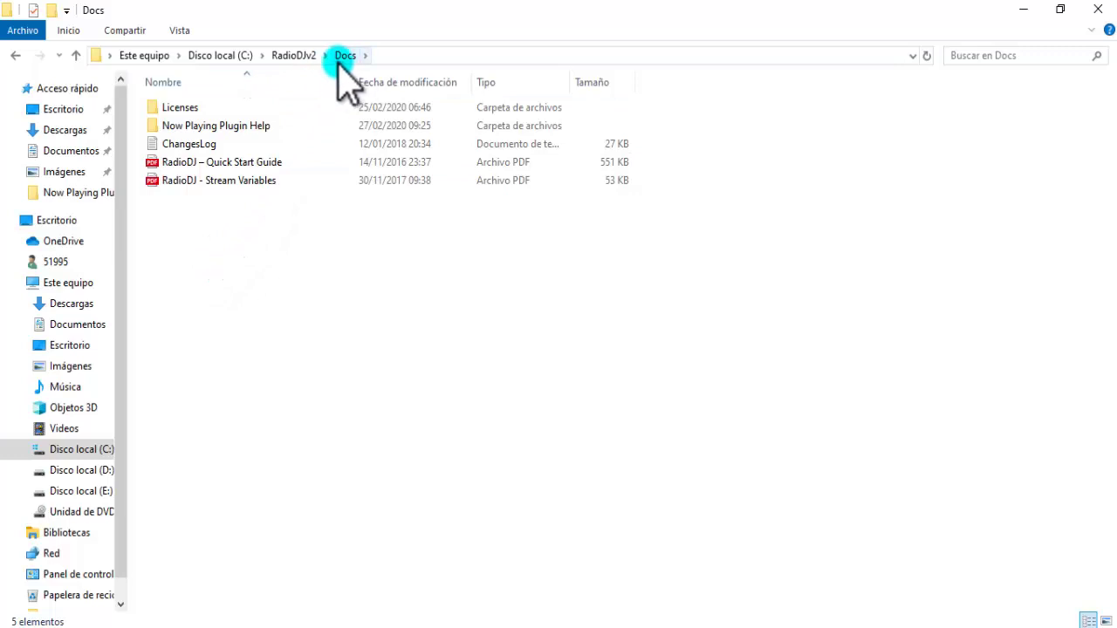
double_click(199, 126)
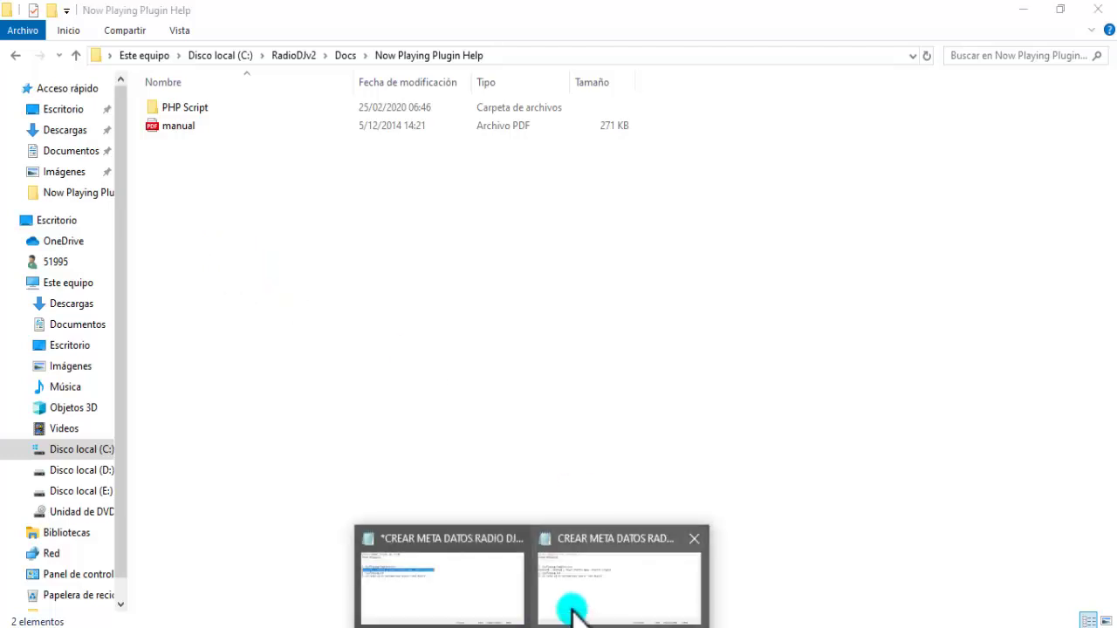
Step: Copy the file name NowPlaying-Template.txt from the saved CREAR META DATOS RADIO DJ note, and minimize the note
left_click(573, 601)
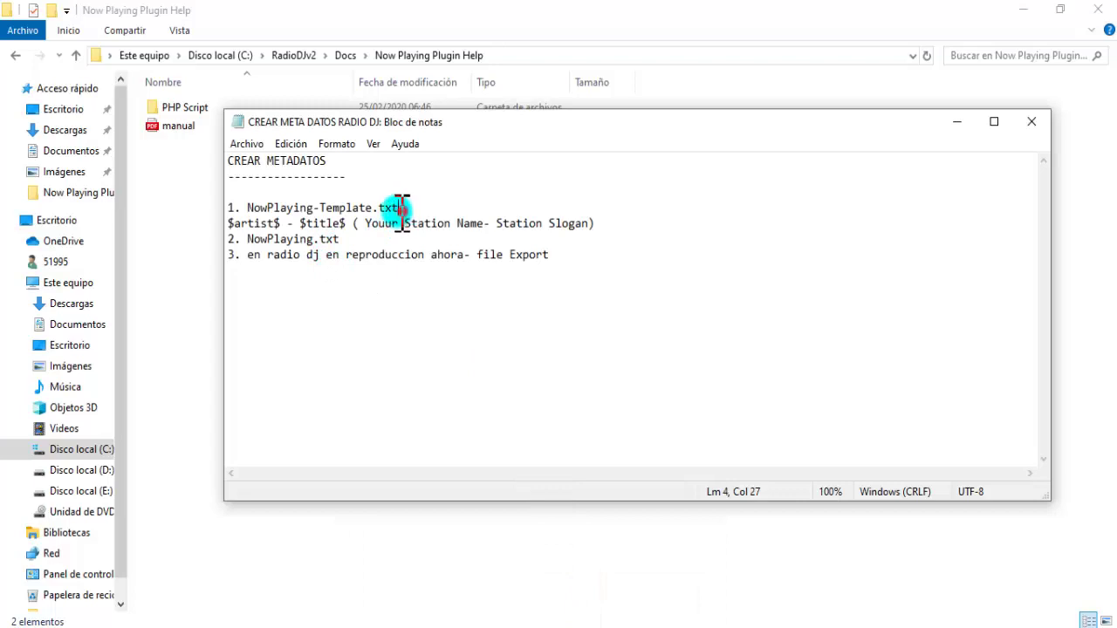
left_click_drag(401, 208, 251, 208)
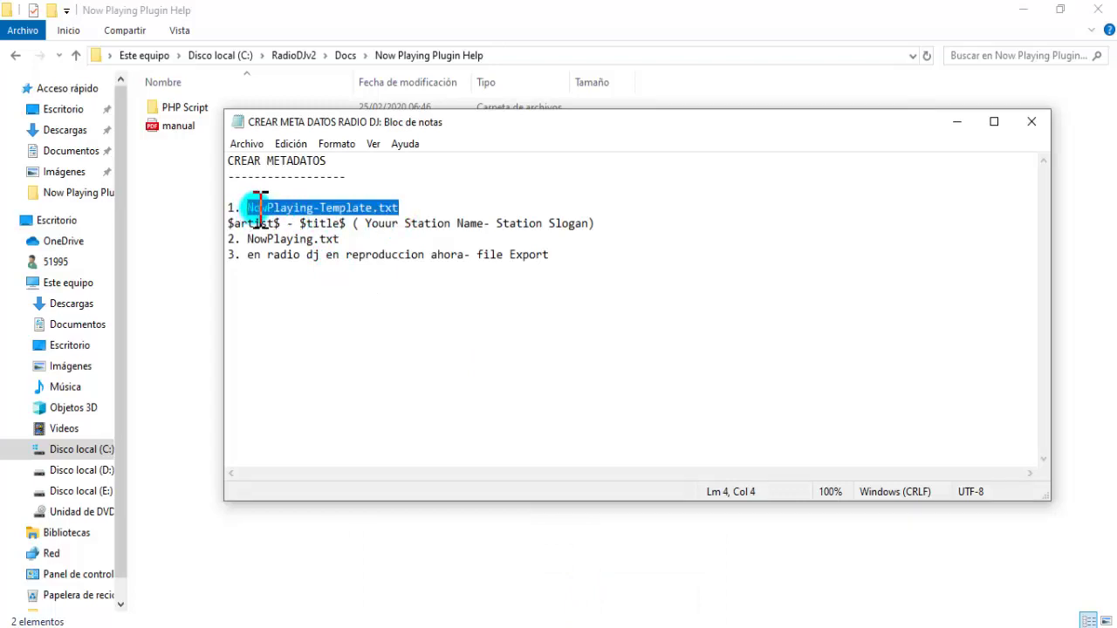
right_click(262, 210)
left_click(301, 259)
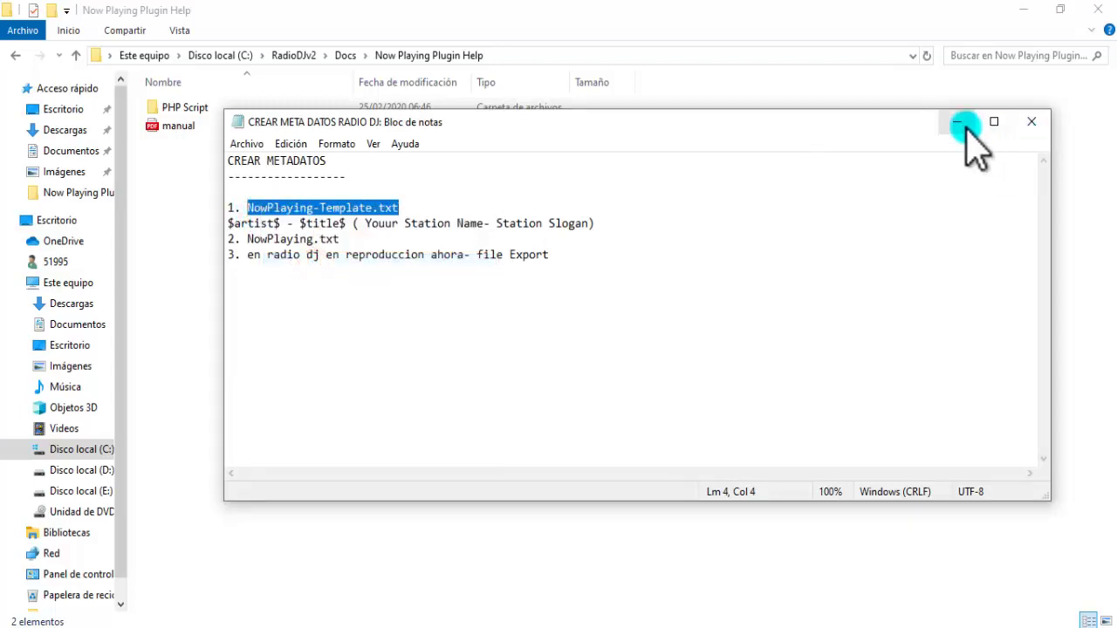
left_click(957, 122)
Step: Create a text document named NowPlaying-Template.txt in the Now Playing Plugin Help folder and refresh the folder
right_click(293, 313)
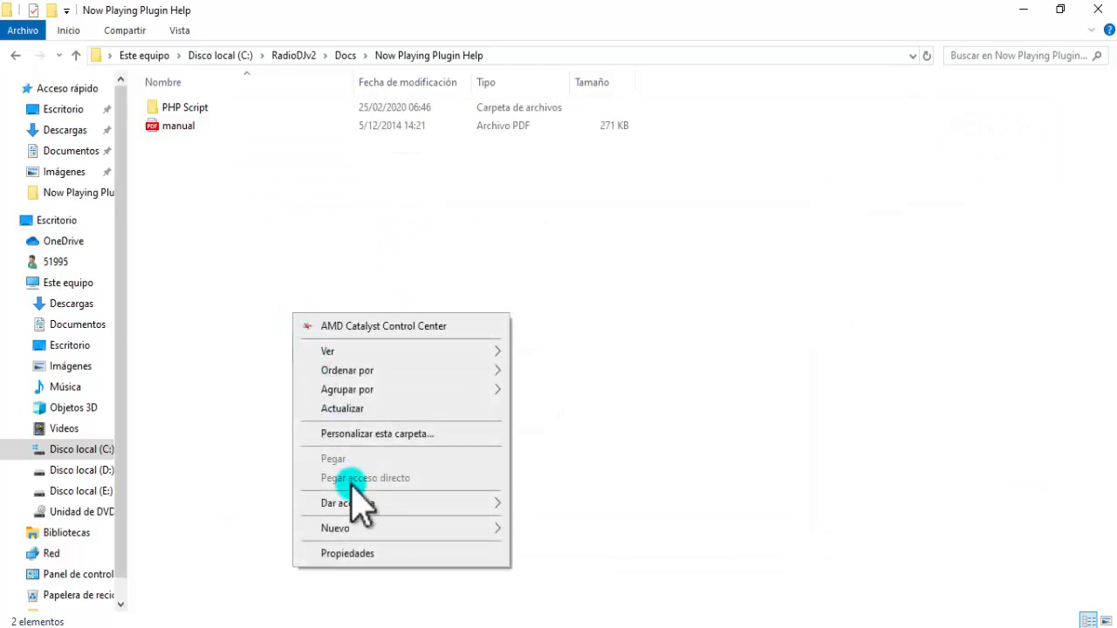
mouse_move(375, 528)
left_click(574, 490)
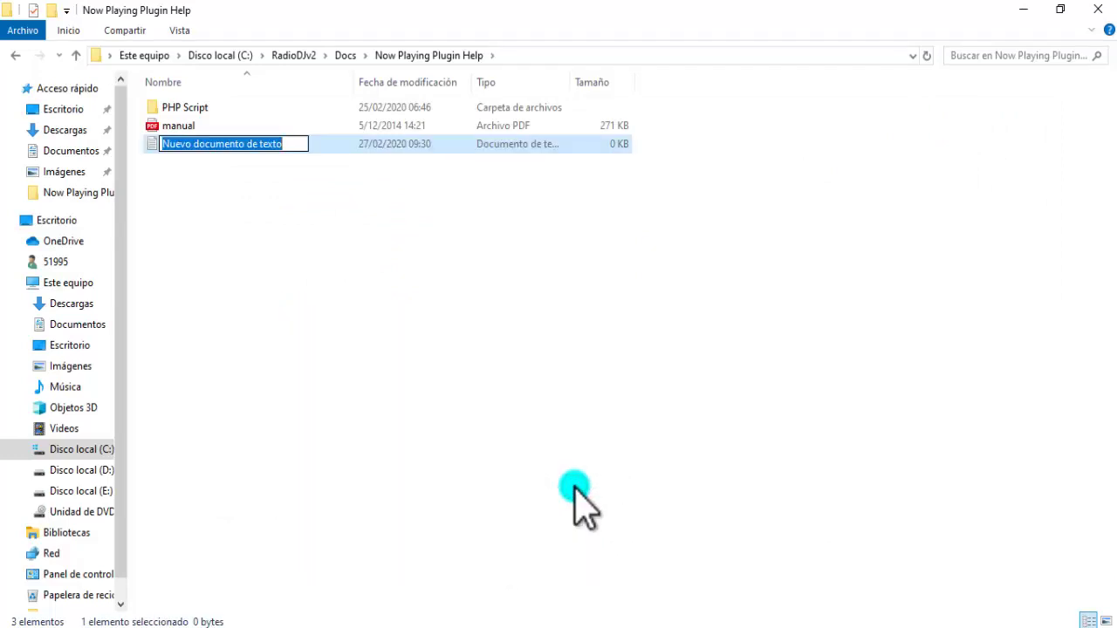
key("BackSpace")
type("NowPlaying-Template.txt")
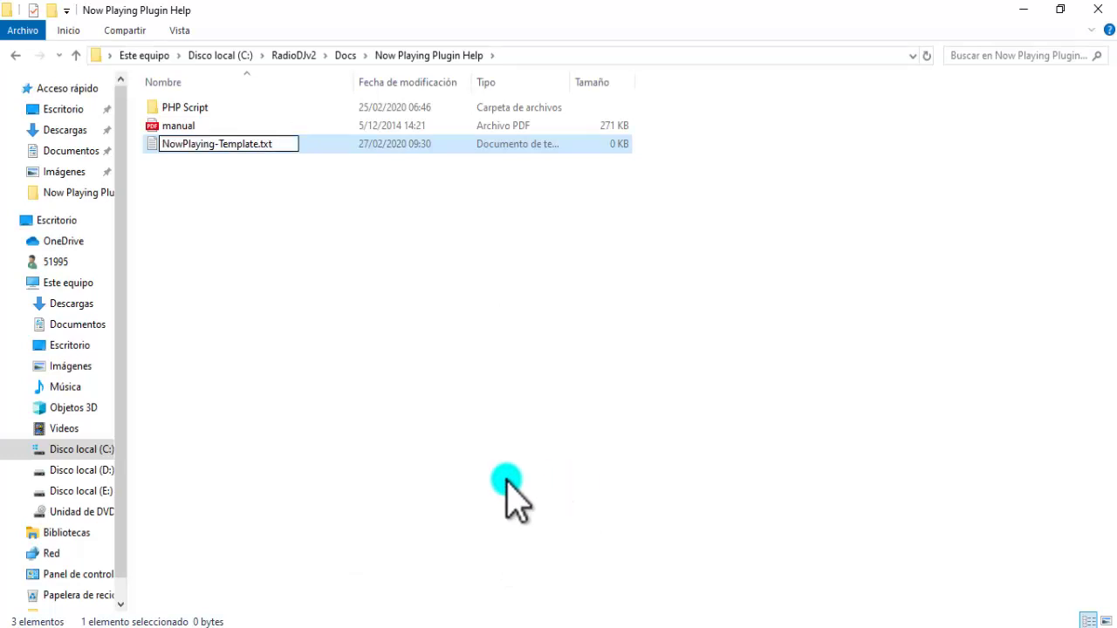
left_click(315, 328)
right_click(295, 245)
left_click(363, 342)
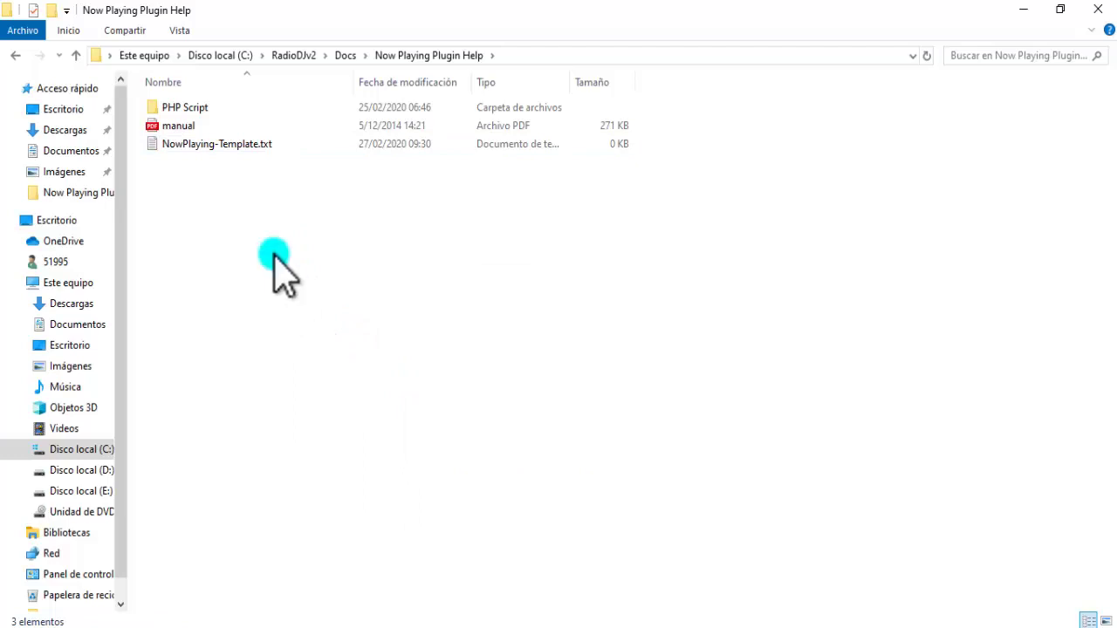
right_click(219, 145)
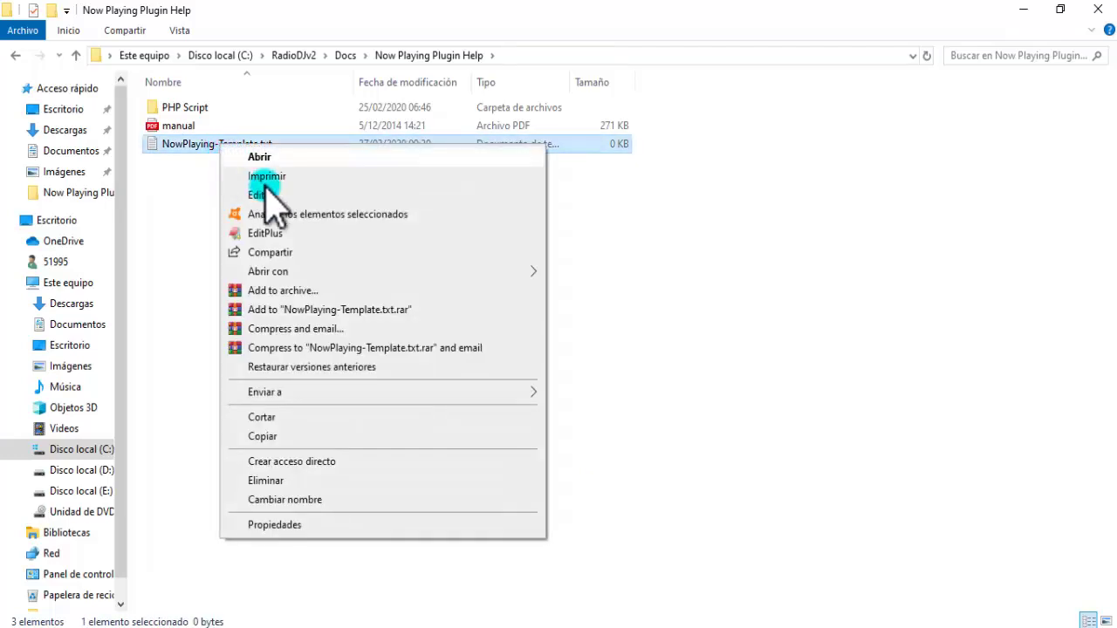
left_click(271, 232)
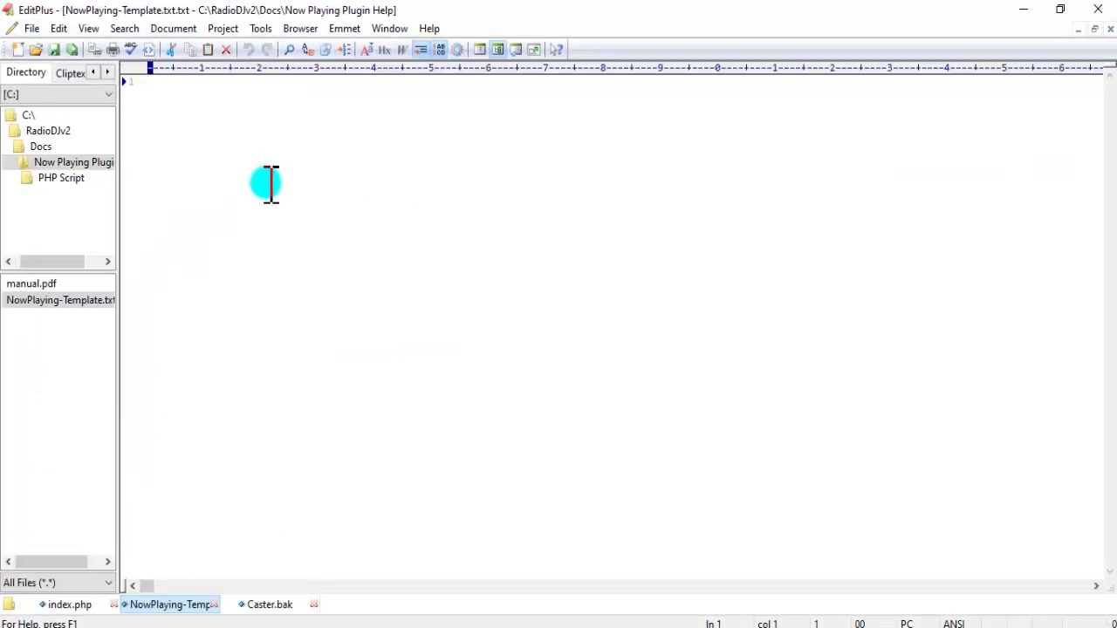
left_click(213, 605)
left_click(213, 605)
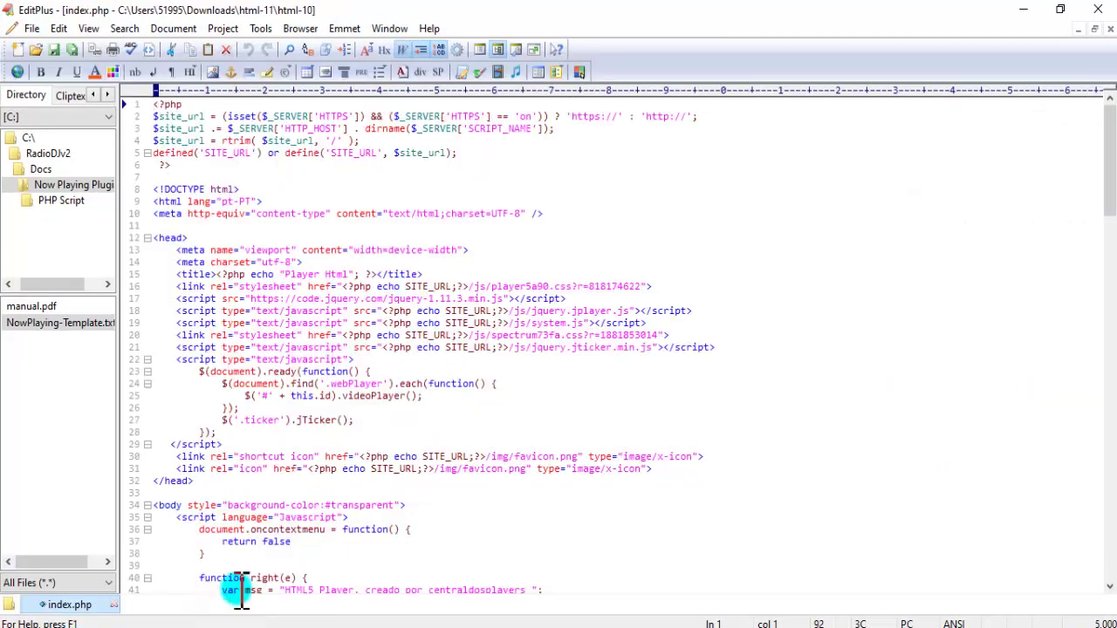
left_click(116, 604)
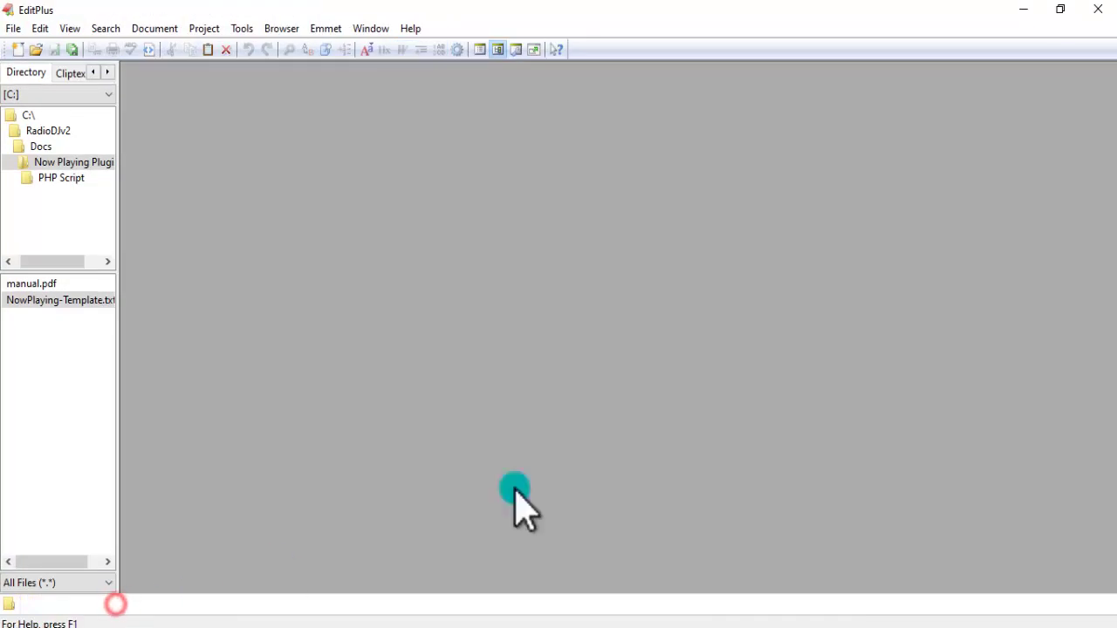
left_click(1098, 9)
left_click(482, 328)
right_click(228, 147)
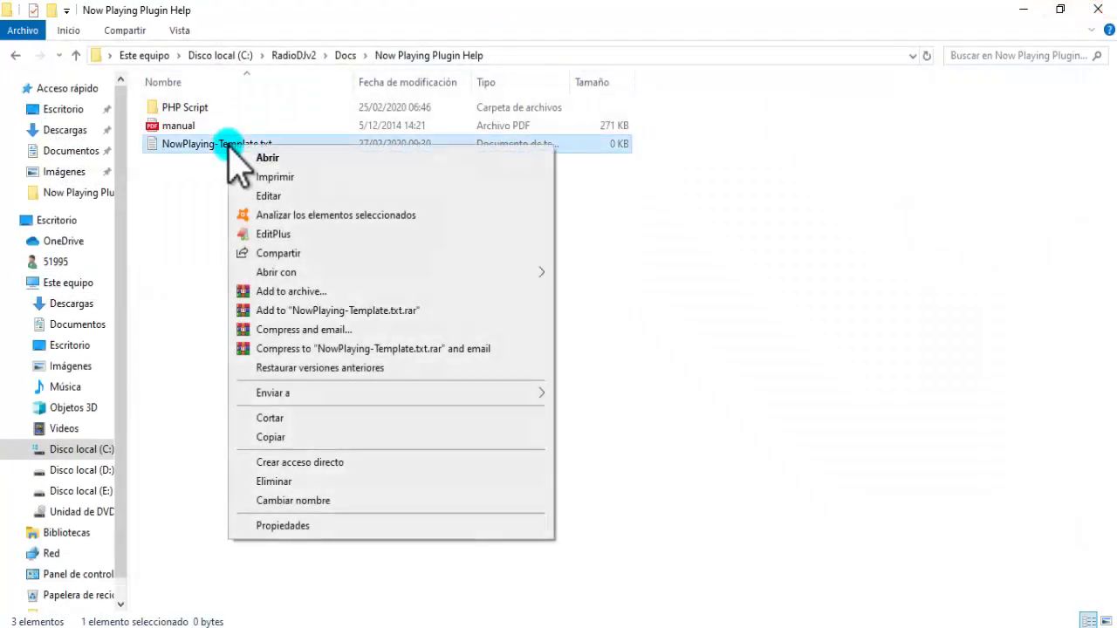
left_click(277, 233)
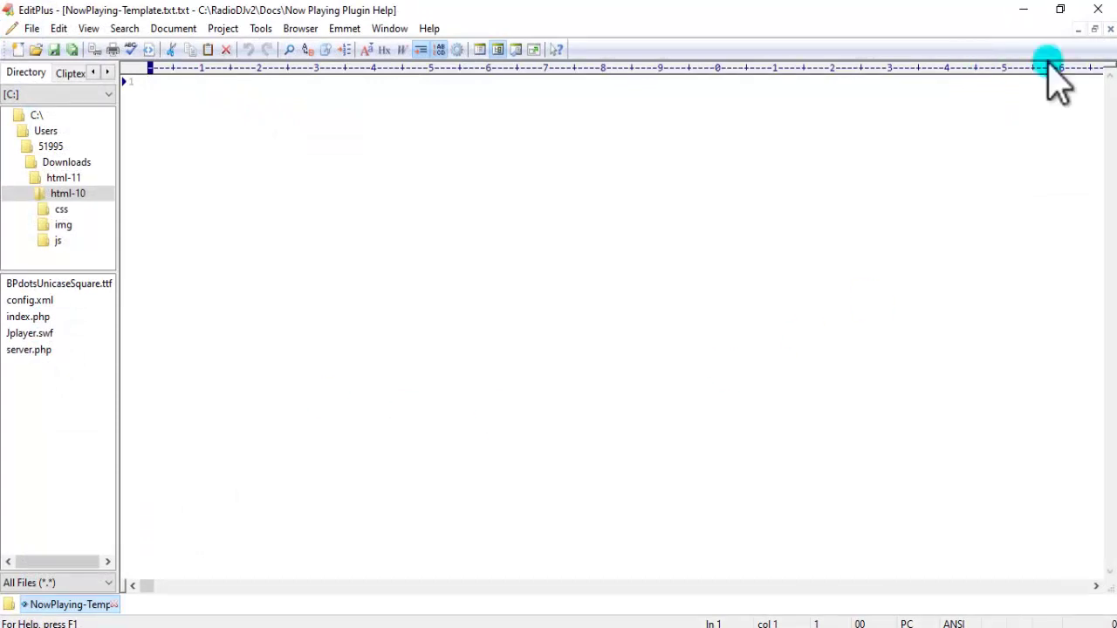
left_click(1101, 12)
Step: Open NowPlaying-Template.txt in Notepad and close the duplicate unsaved CREAR META DATOS RADIO DJ window
double_click(200, 145)
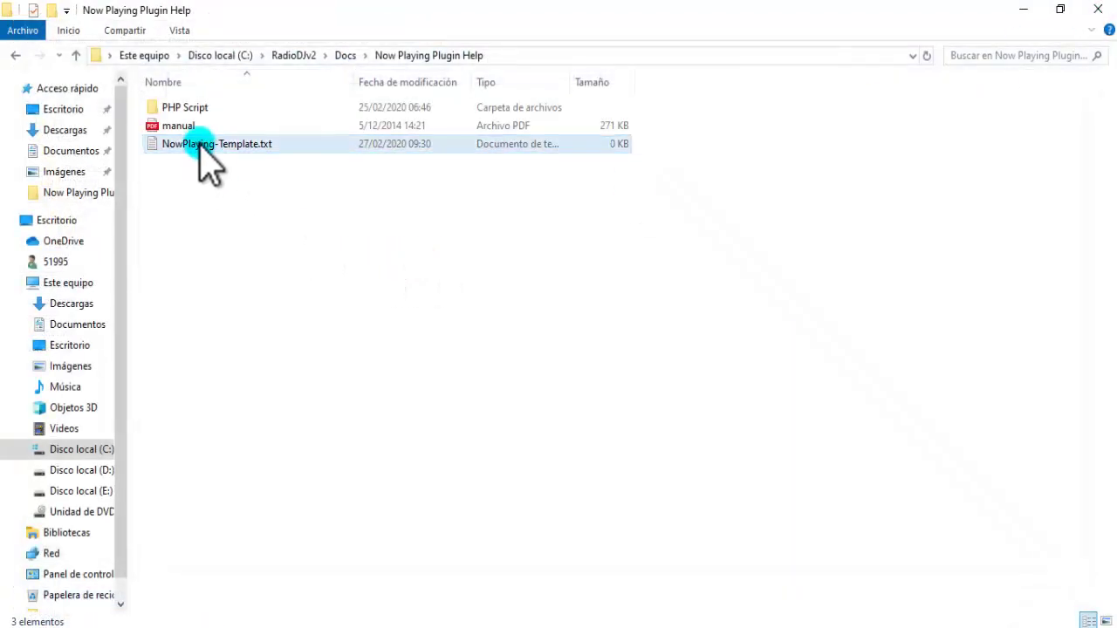
left_click_drag(364, 125, 686, 142)
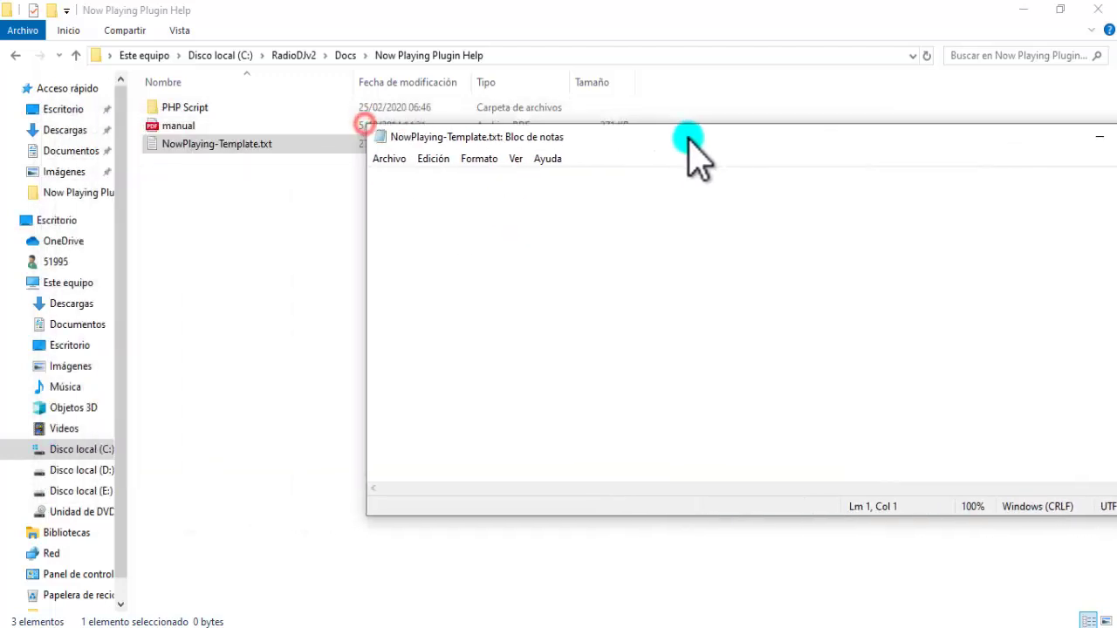
left_click(544, 260)
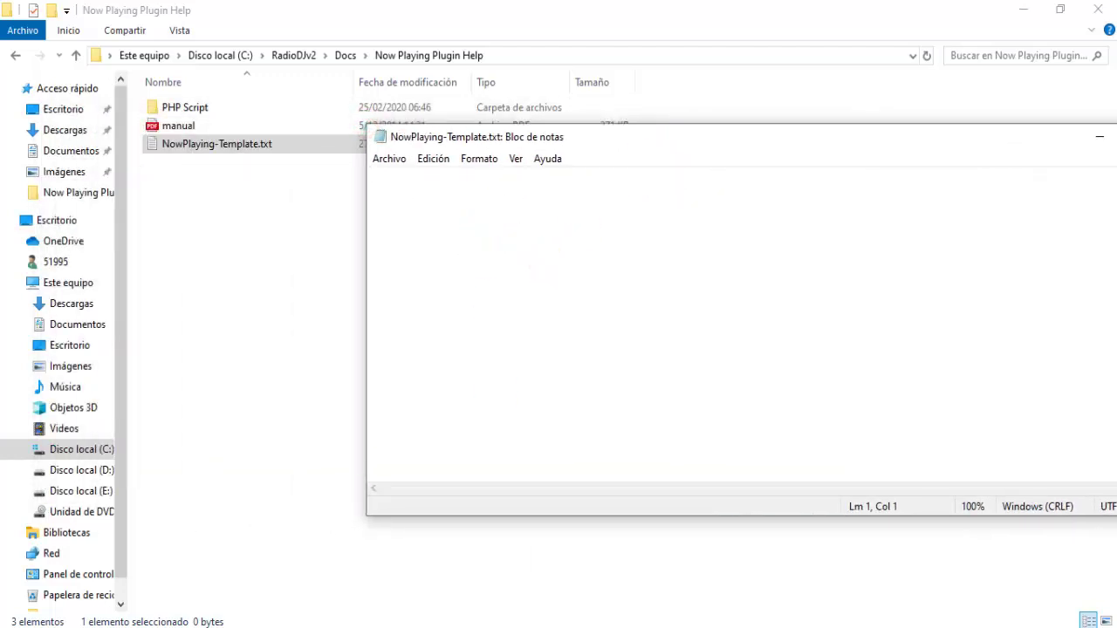
mouse_move(443, 555)
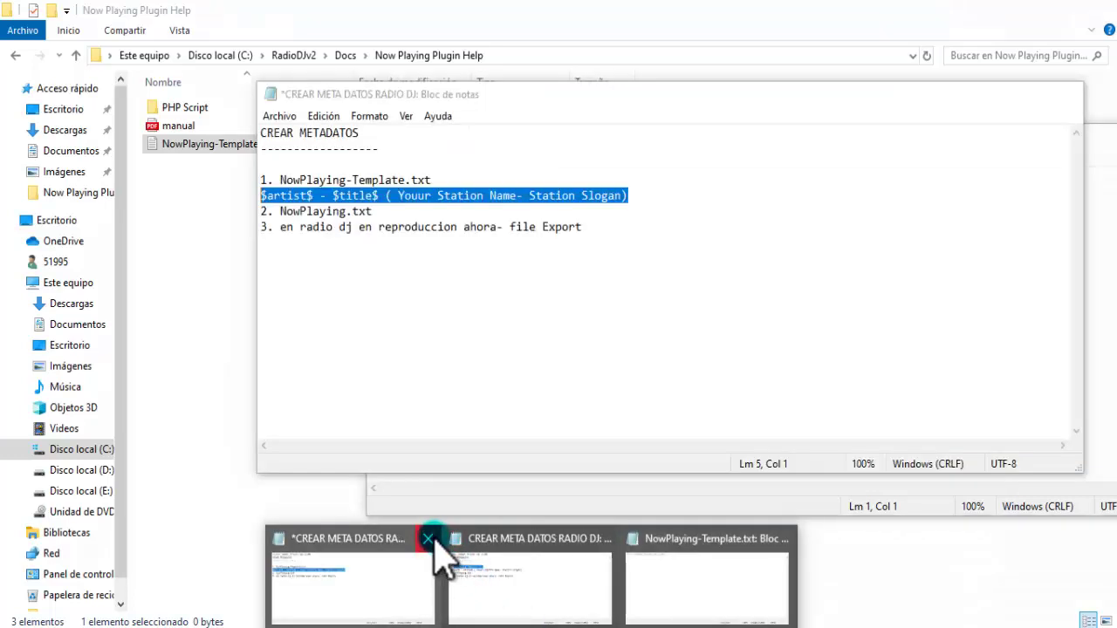
left_click(427, 538)
left_click(560, 343)
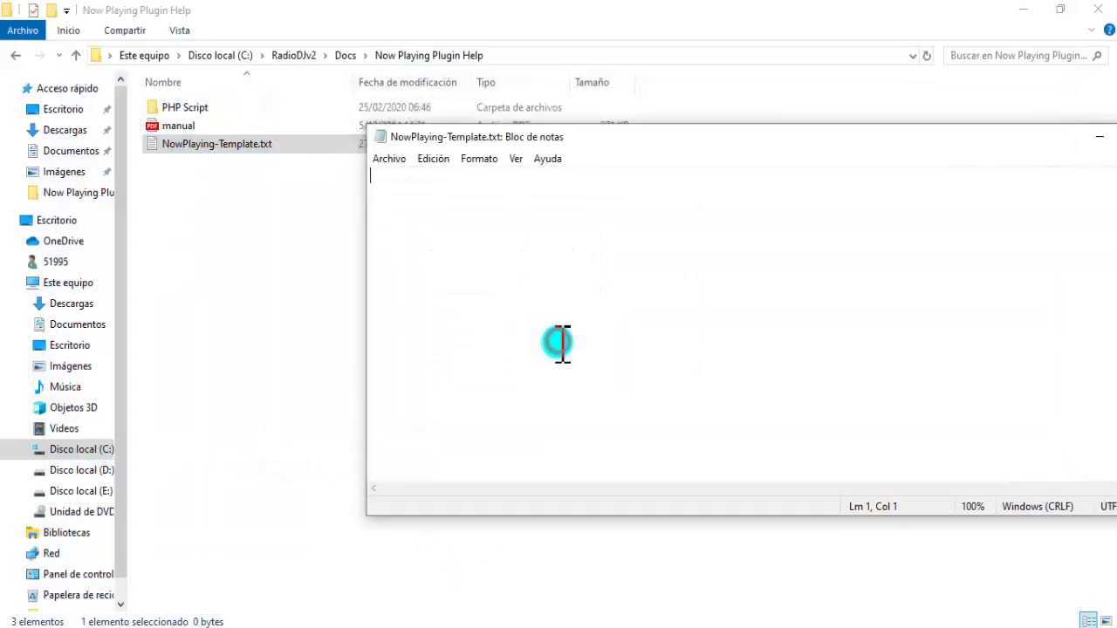
Step: Bring up the CREAR META DATOS RADIO DJ note, minimize the empty template window, and move the note clear of the file list
mouse_move(599, 594)
left_click(414, 569)
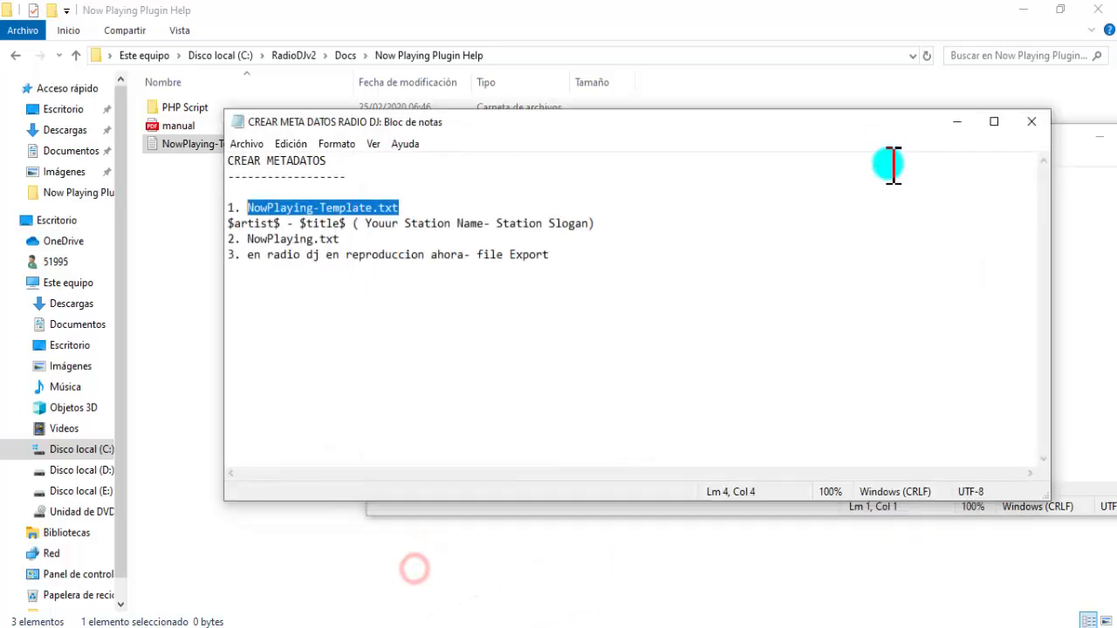
left_click_drag(1063, 138, 915, 258)
left_click(953, 249)
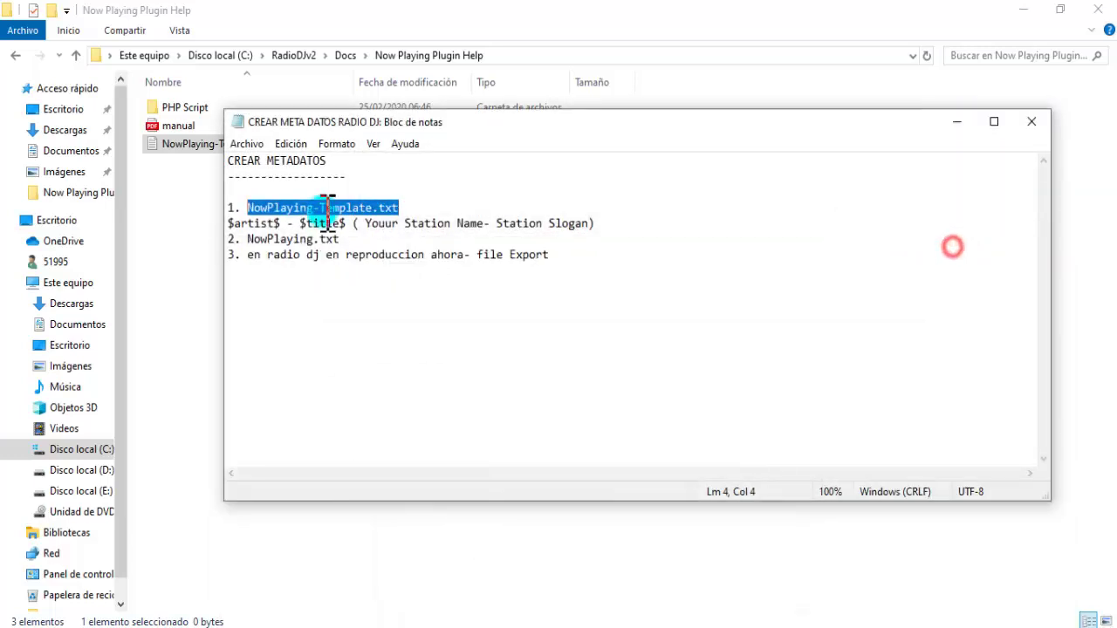
left_click(426, 210)
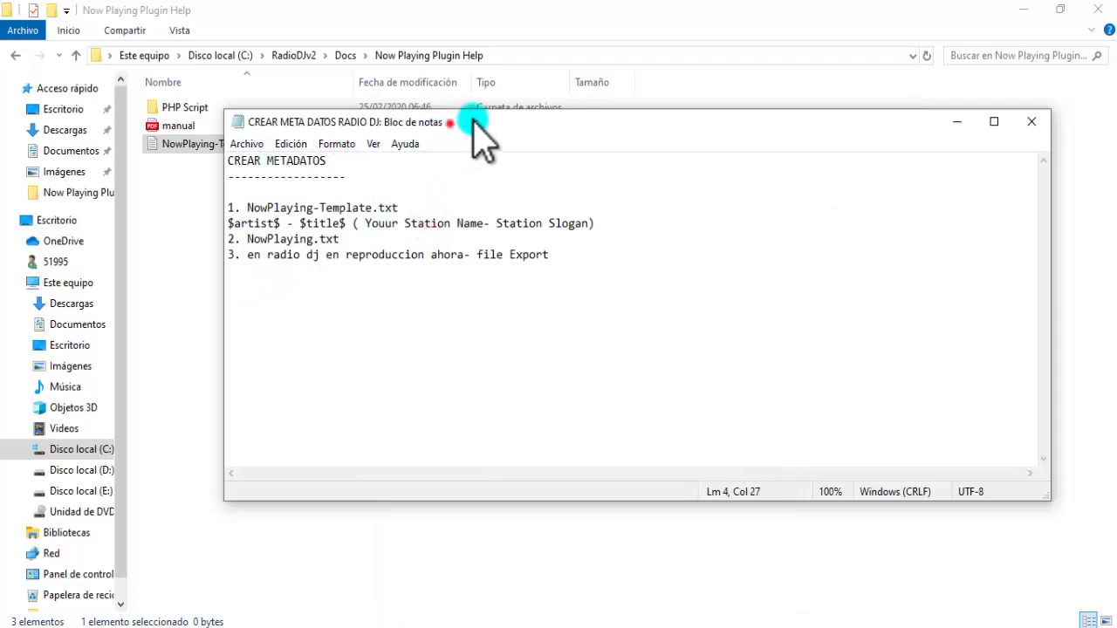
left_click_drag(479, 131, 572, 126)
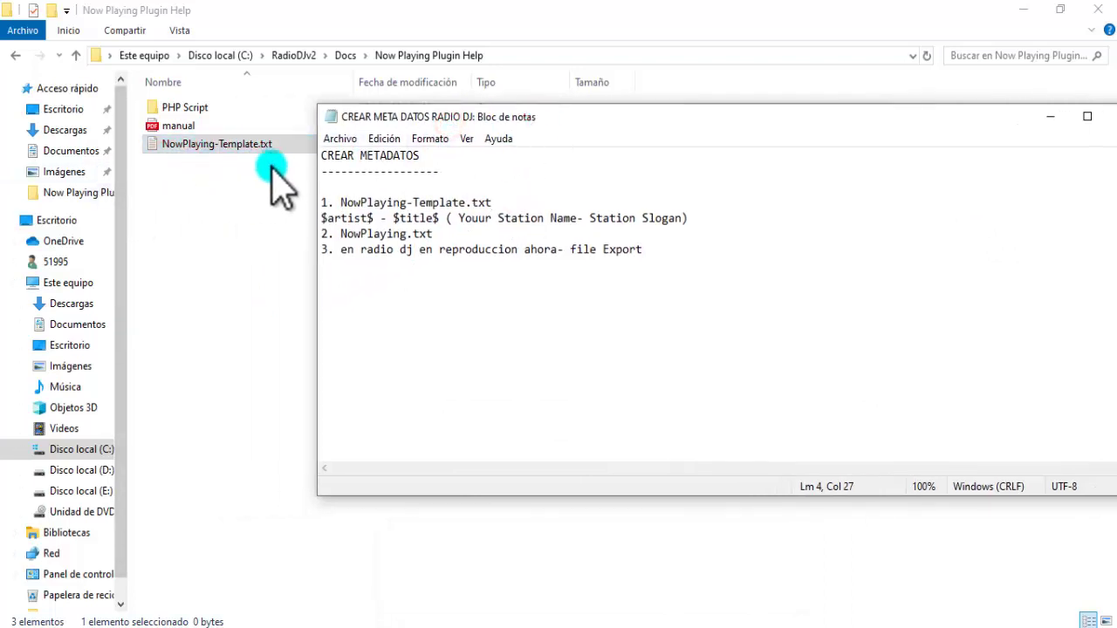
Step: Copy the note's line "$artist$ - $title$ ( Youur Station Name- Station Slogan)" and minimize the note
left_click_drag(698, 222, 618, 222)
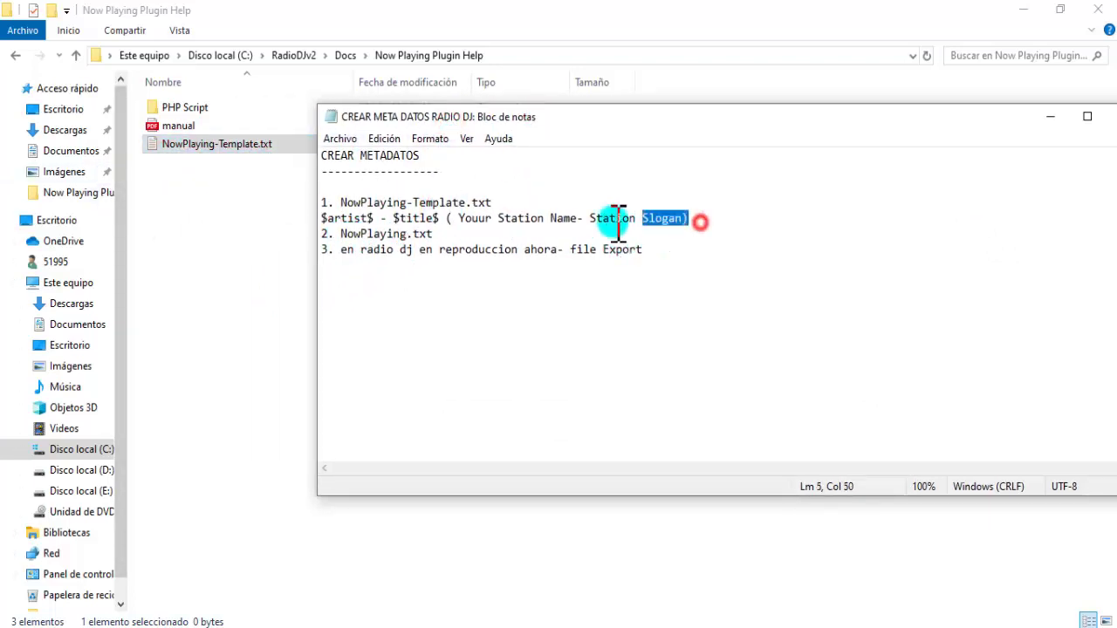
triple_click(326, 216)
right_click(342, 225)
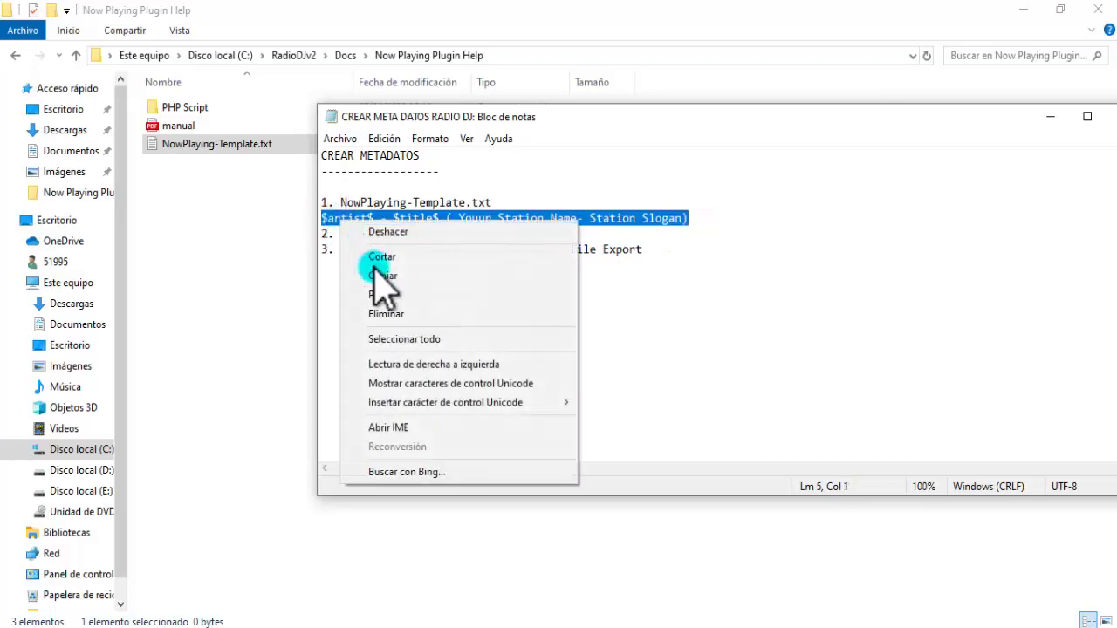
left_click(382, 276)
left_click_drag(1003, 123, 835, 129)
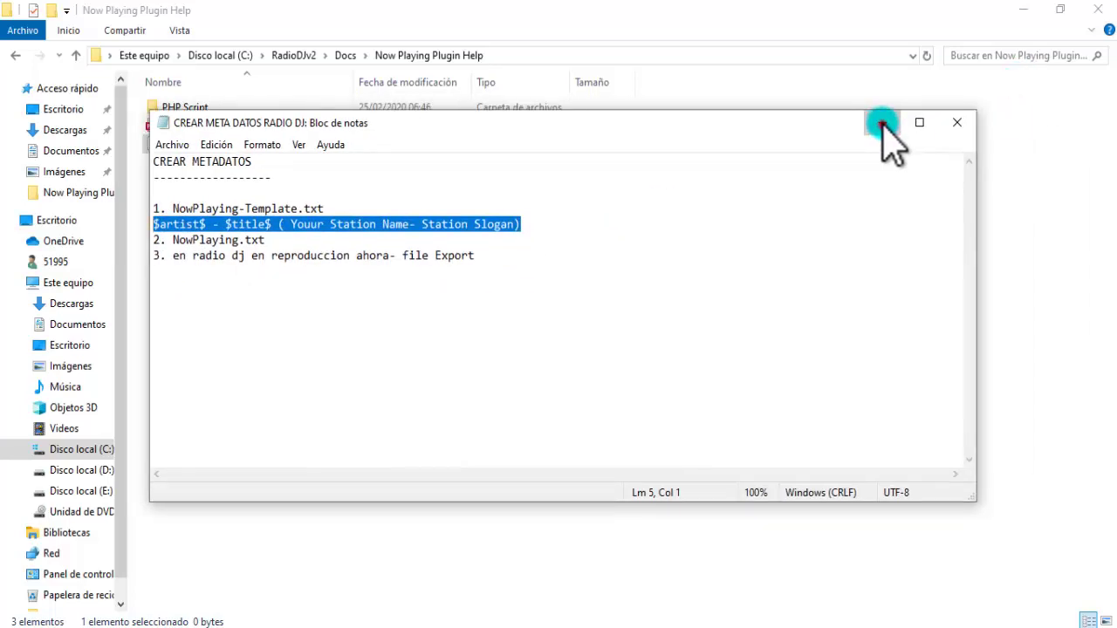
left_click(883, 124)
Step: Reopen NowPlaying-Template.txt from the folder and paste the copied $artist$ - $title$ line into it
mouse_move(580, 598)
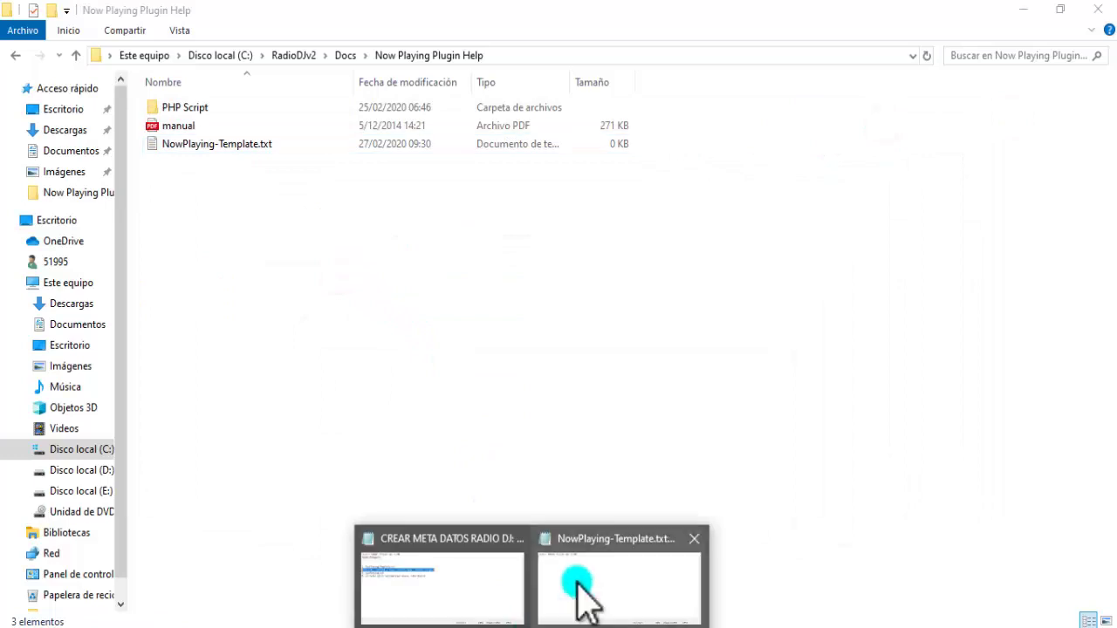
left_click(578, 576)
left_click(1027, 253)
left_click(453, 356)
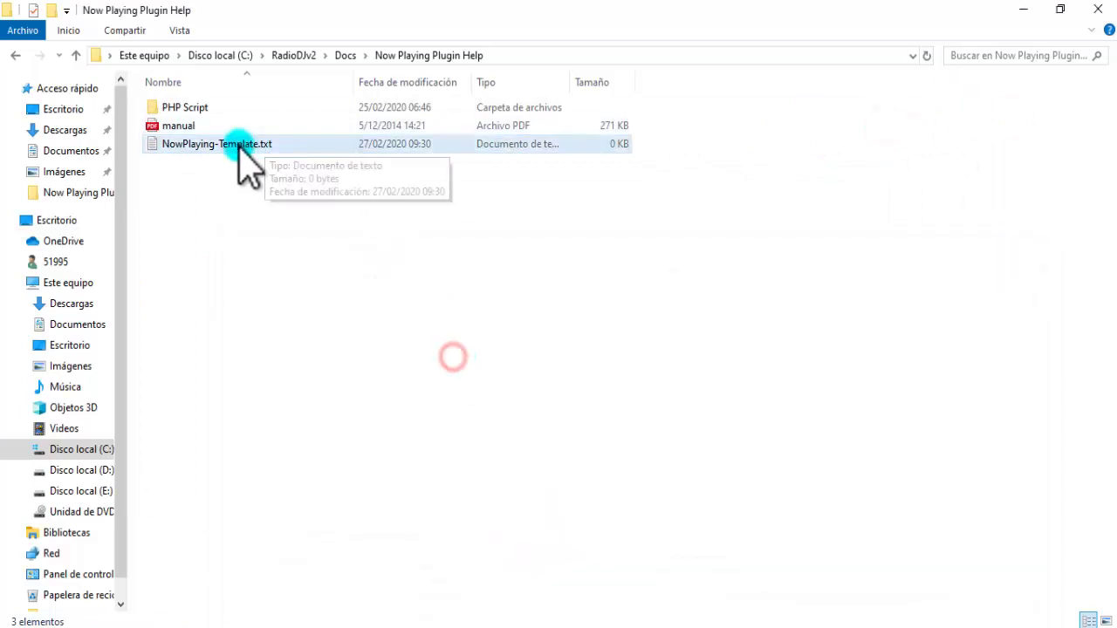
double_click(239, 146)
right_click(322, 326)
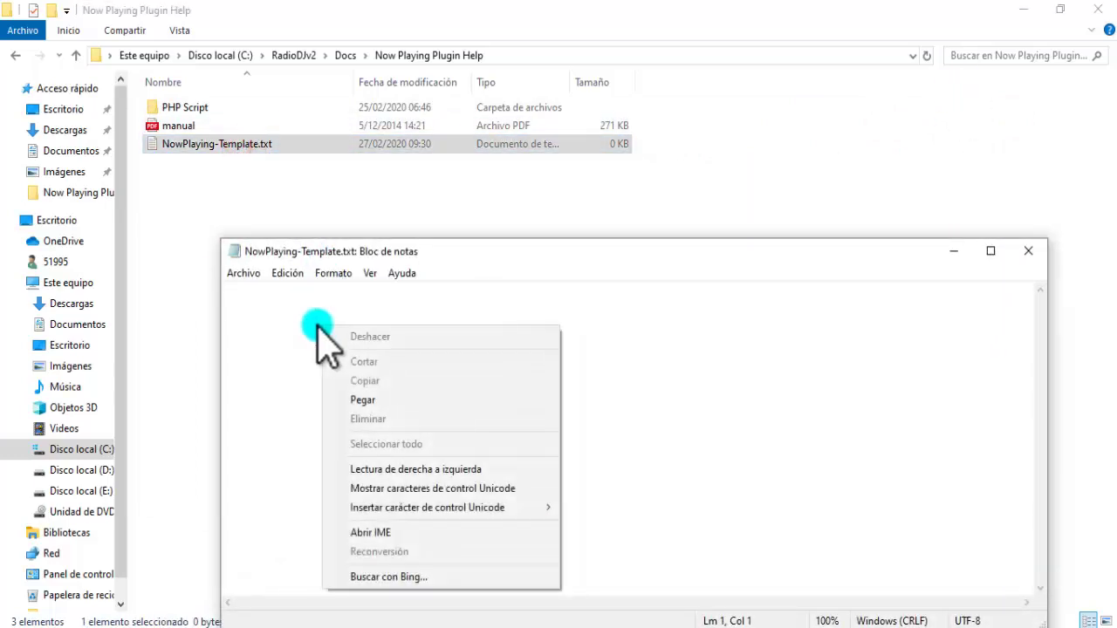
left_click(363, 400)
left_click_drag(613, 253, 594, 131)
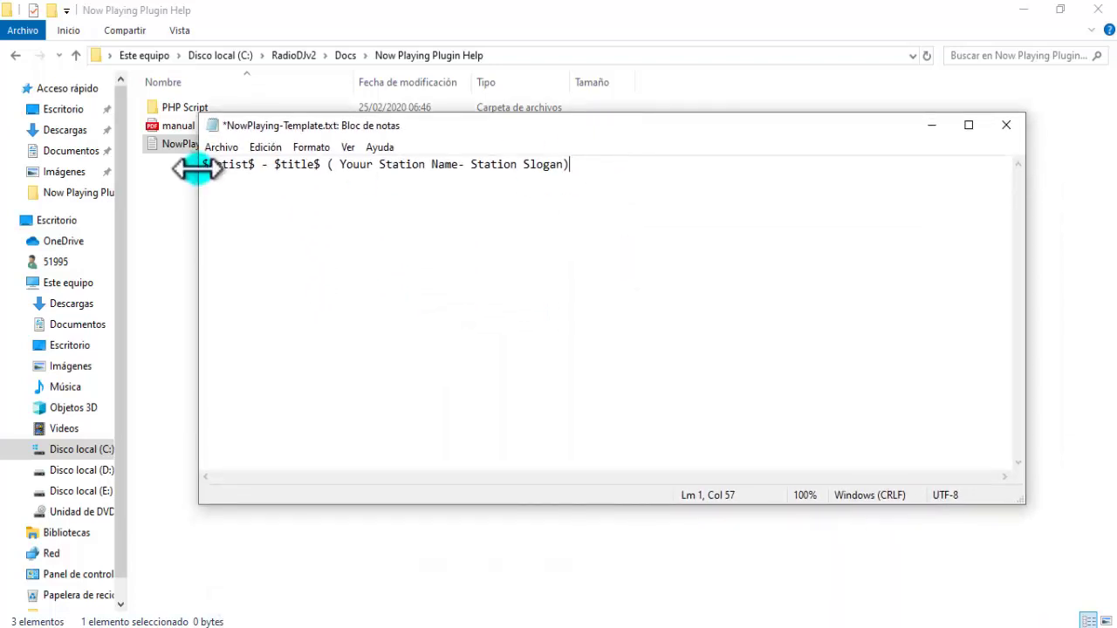
Step: Save NowPlaying-Template.txt and close its window
left_click(221, 146)
left_click(274, 222)
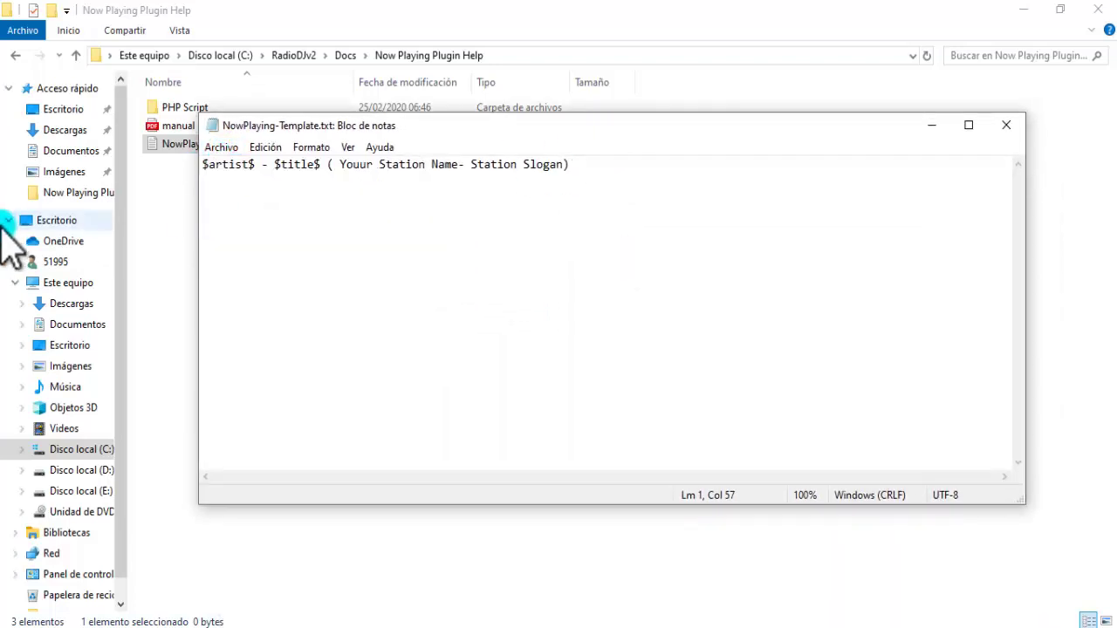
left_click(1006, 125)
left_click(489, 324)
Step: Reopen NowPlaying-Template.txt and review its saved line, highlighting the station name and station slogan placeholders
double_click(244, 143)
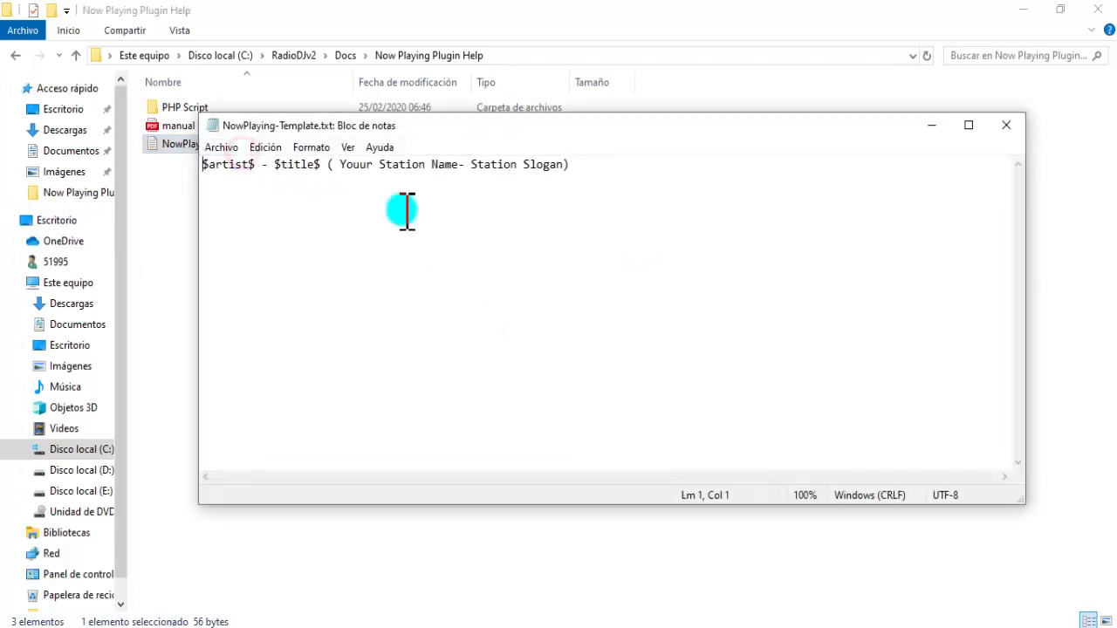
left_click_drag(611, 166, 203, 166)
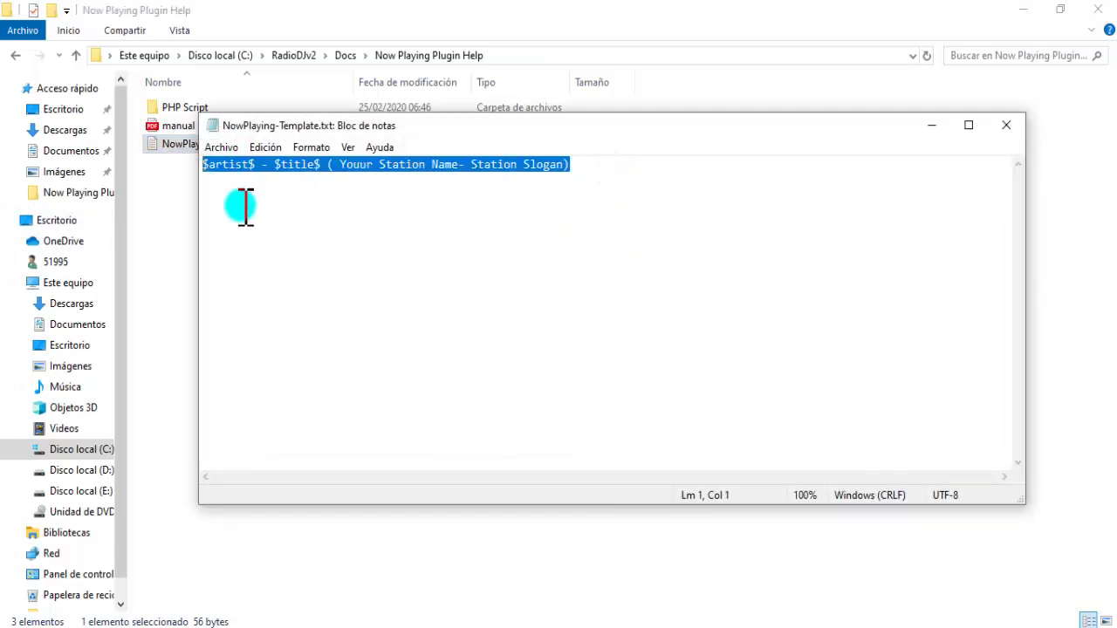
left_click(312, 229)
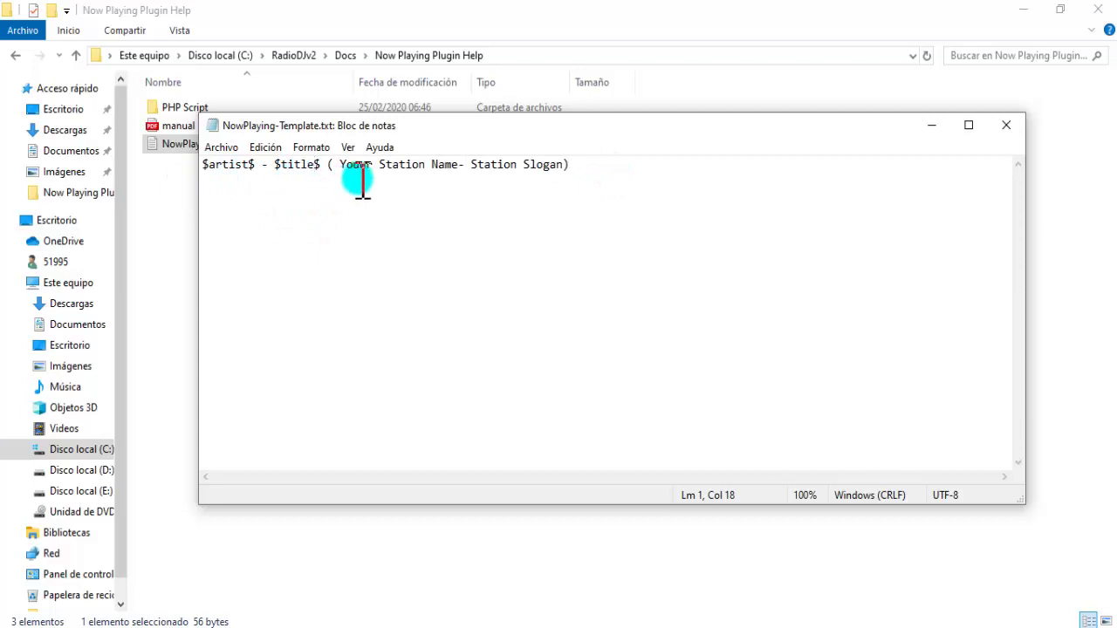
left_click_drag(464, 165, 355, 166)
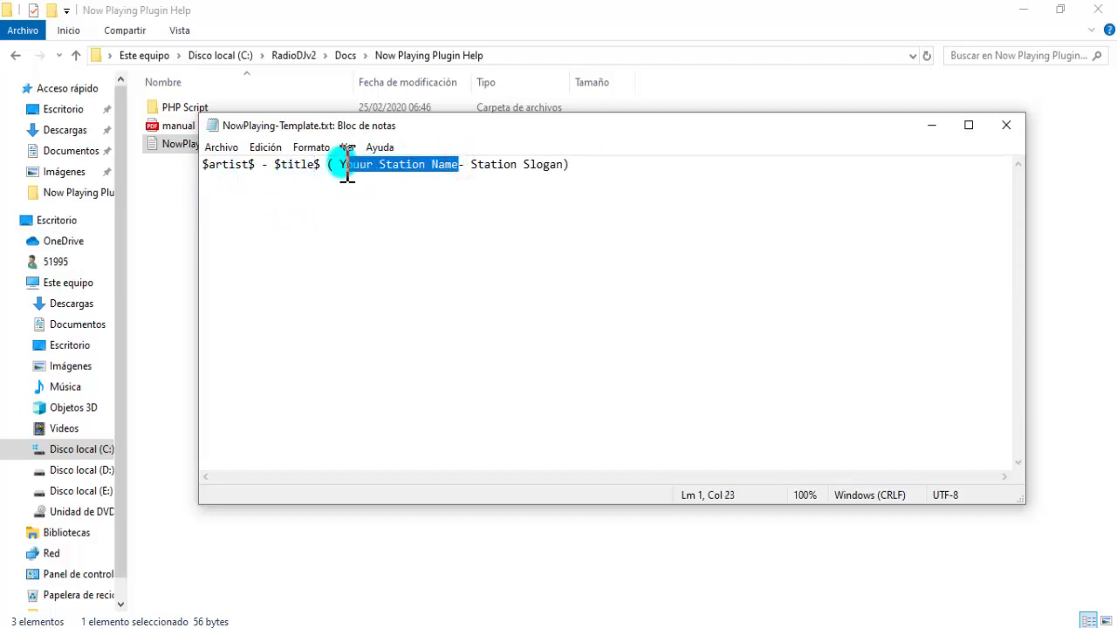
left_click_drag(564, 170, 475, 172)
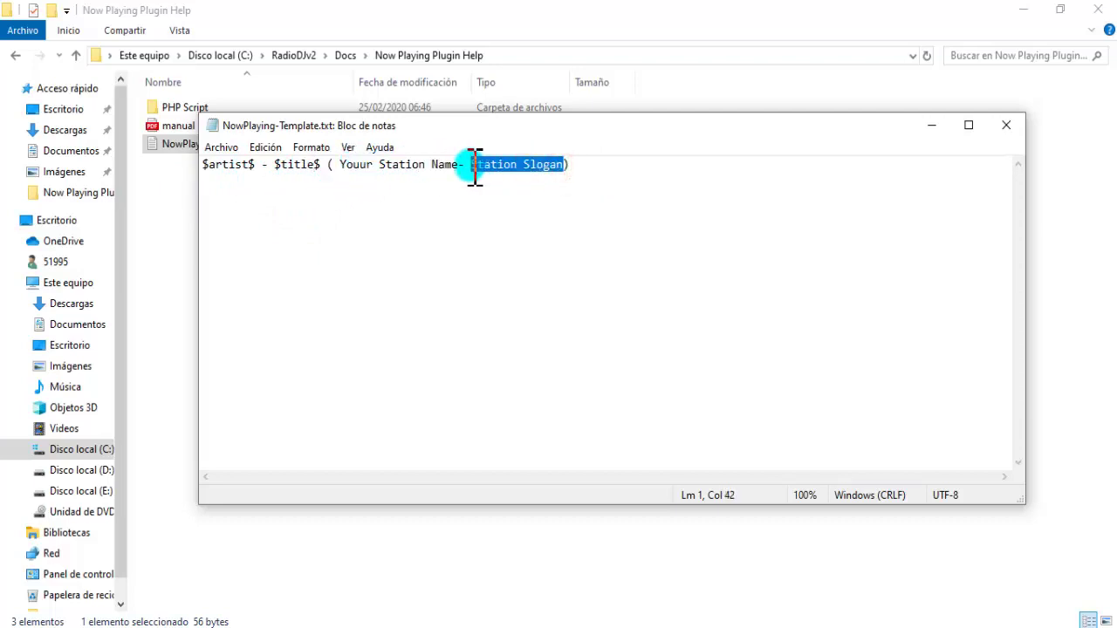
Step: Replace the station name and slogan placeholders in the template line with "Radio Omega" and "Cambia tu Vida"
left_click(461, 209)
key("BackSpace")
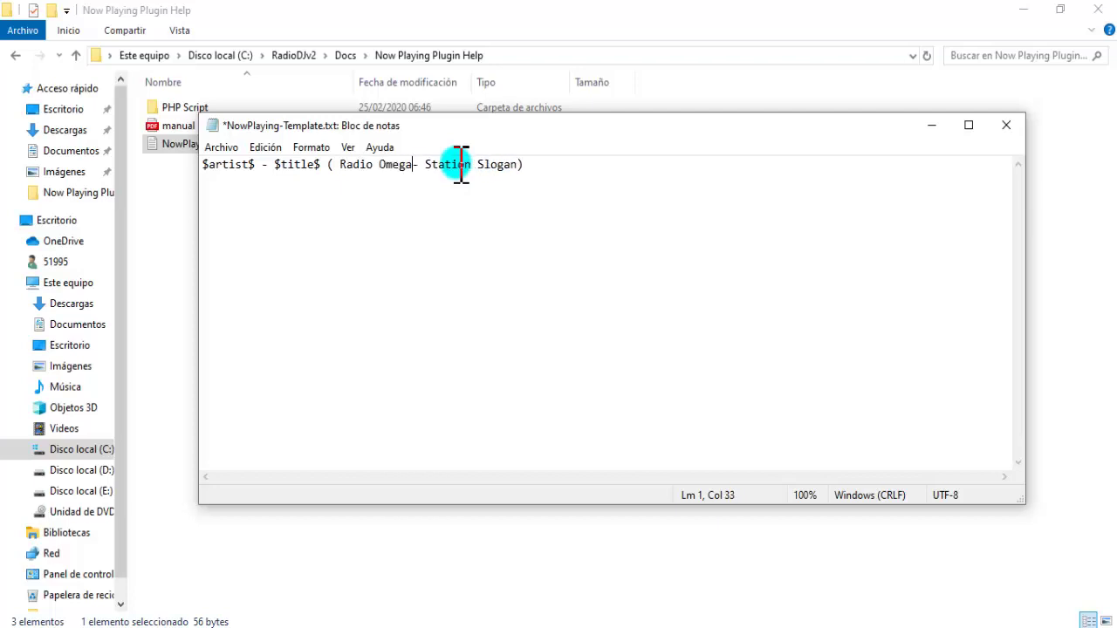
left_click(514, 164)
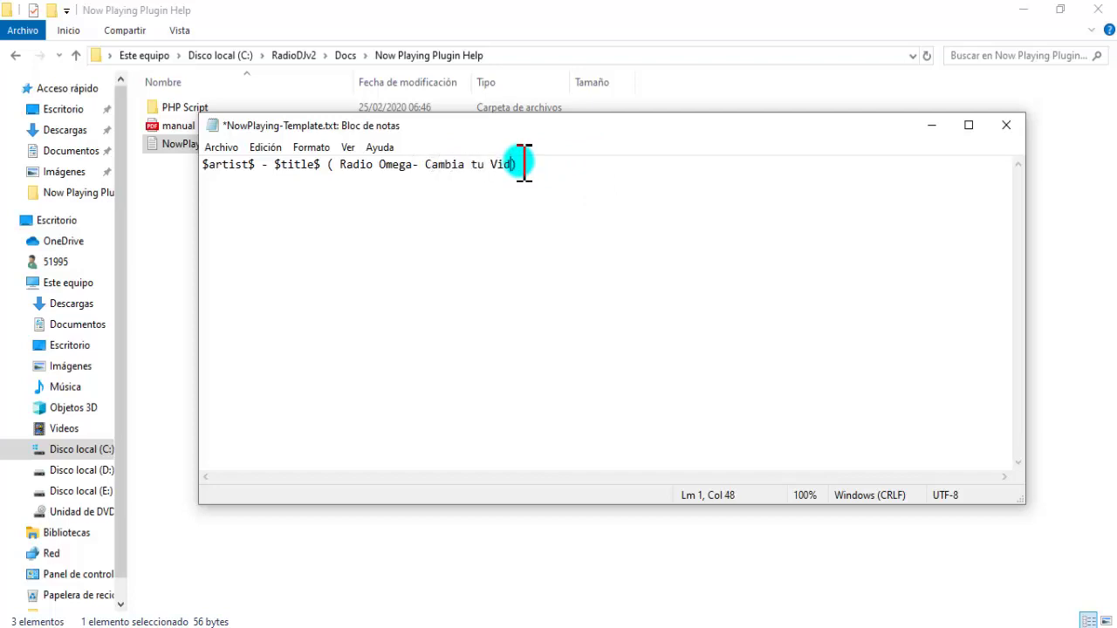
type("a")
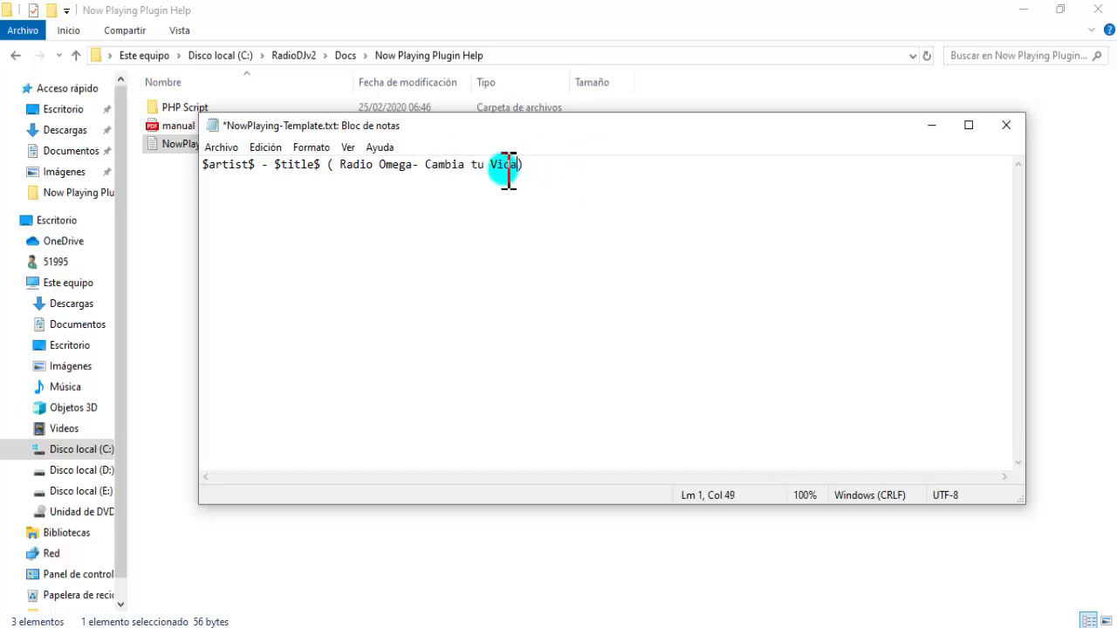
Step: Save the edited NowPlaying-Template.txt and close it
left_click(218, 147)
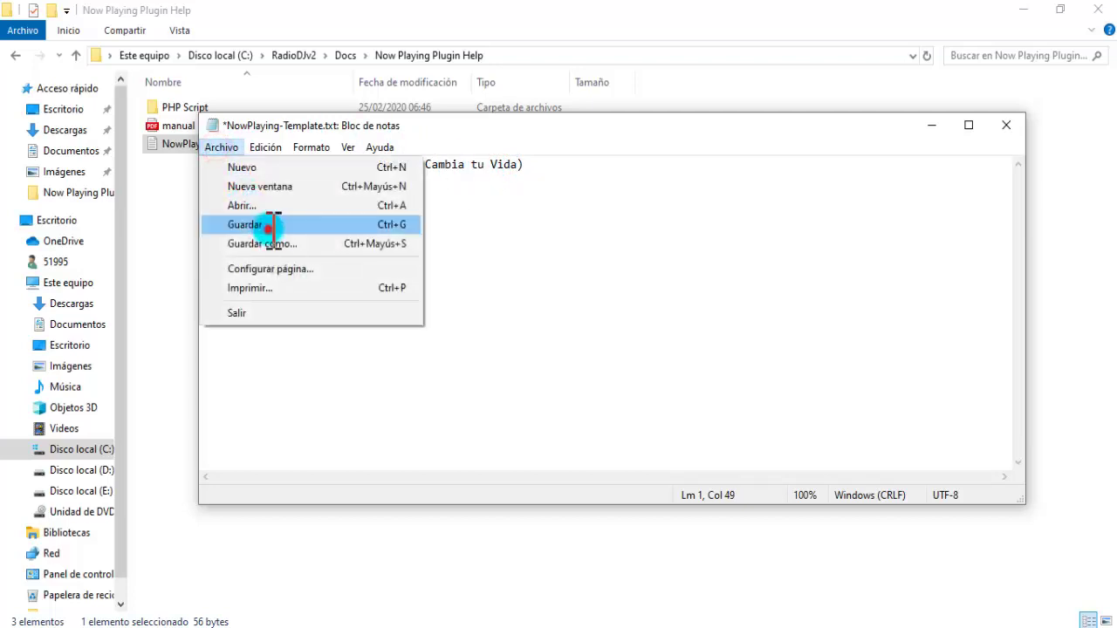
left_click(270, 225)
left_click(1006, 125)
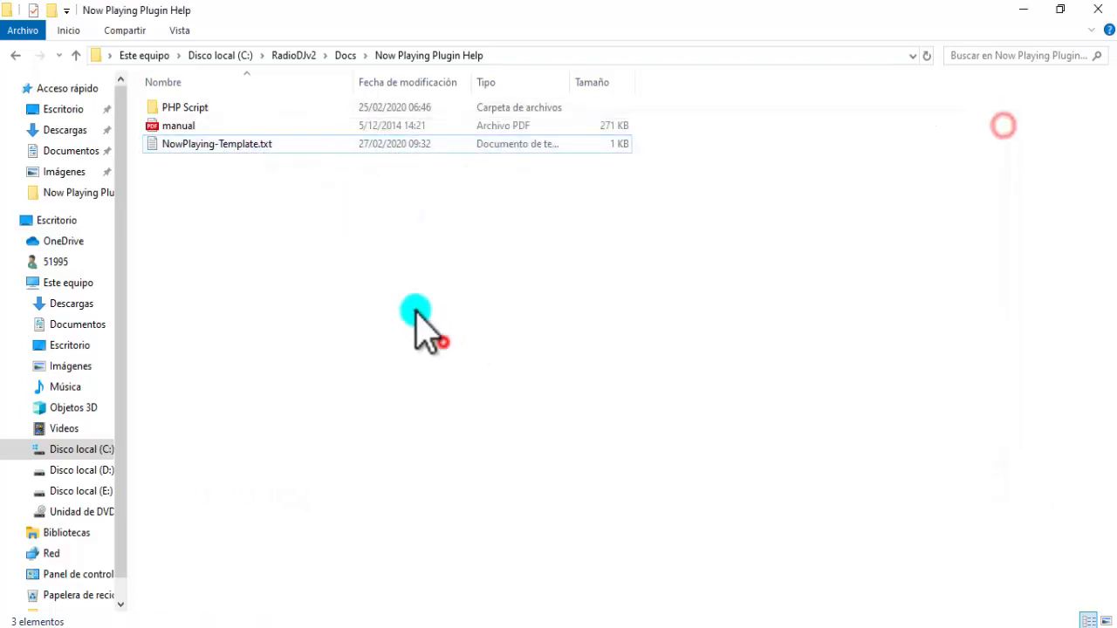
Step: Reopen NowPlaying-Template.txt to check its saved artist, title and station line, and close it
double_click(260, 145)
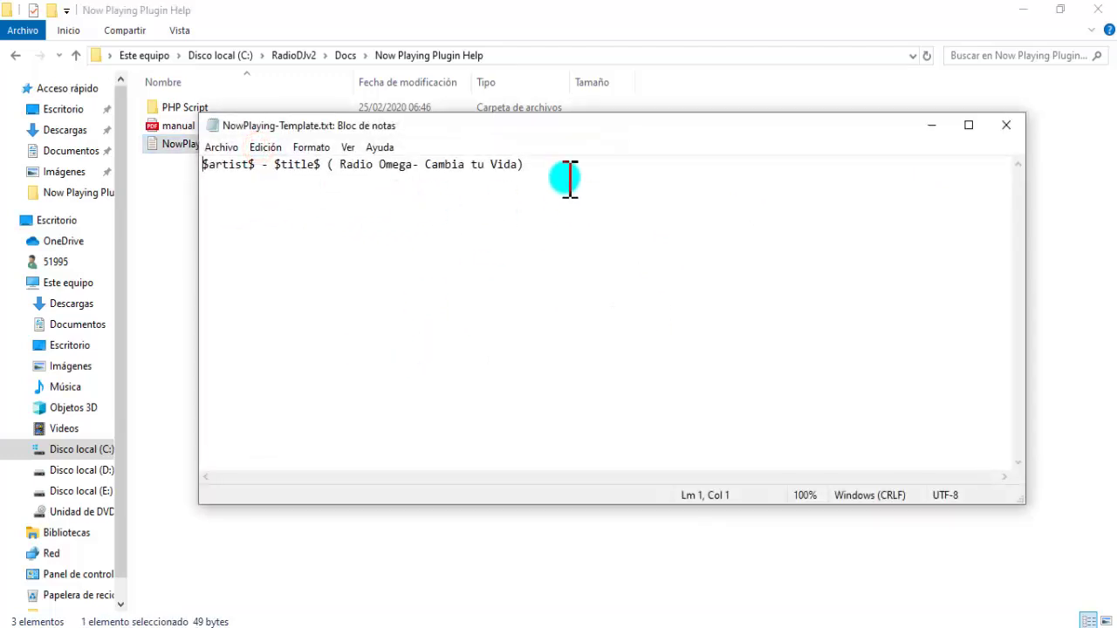
left_click_drag(569, 179, 169, 197)
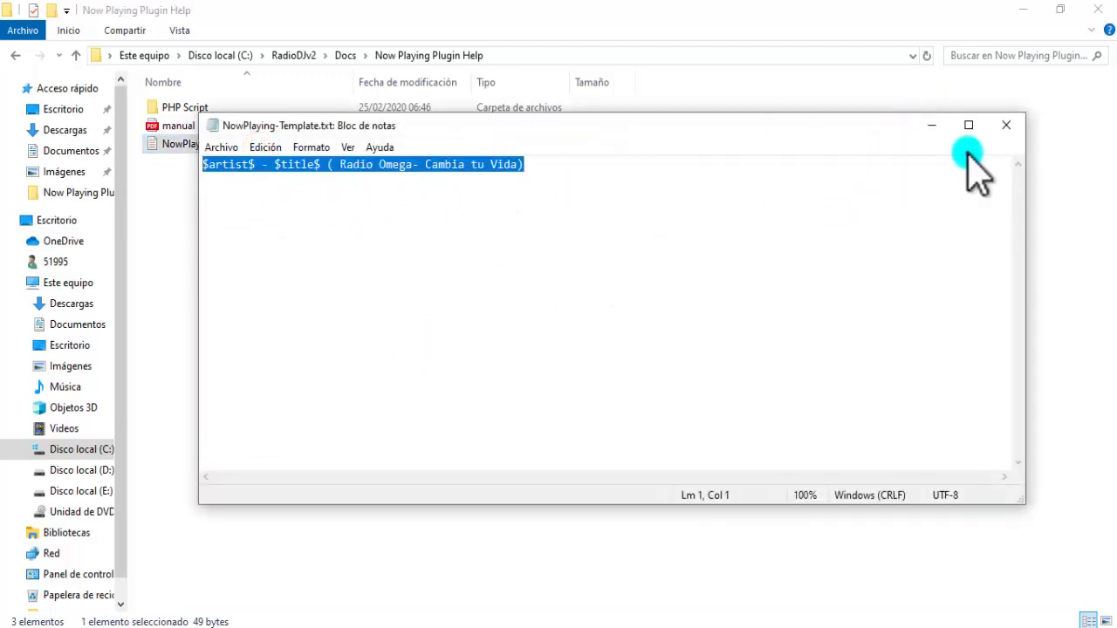
left_click(1006, 124)
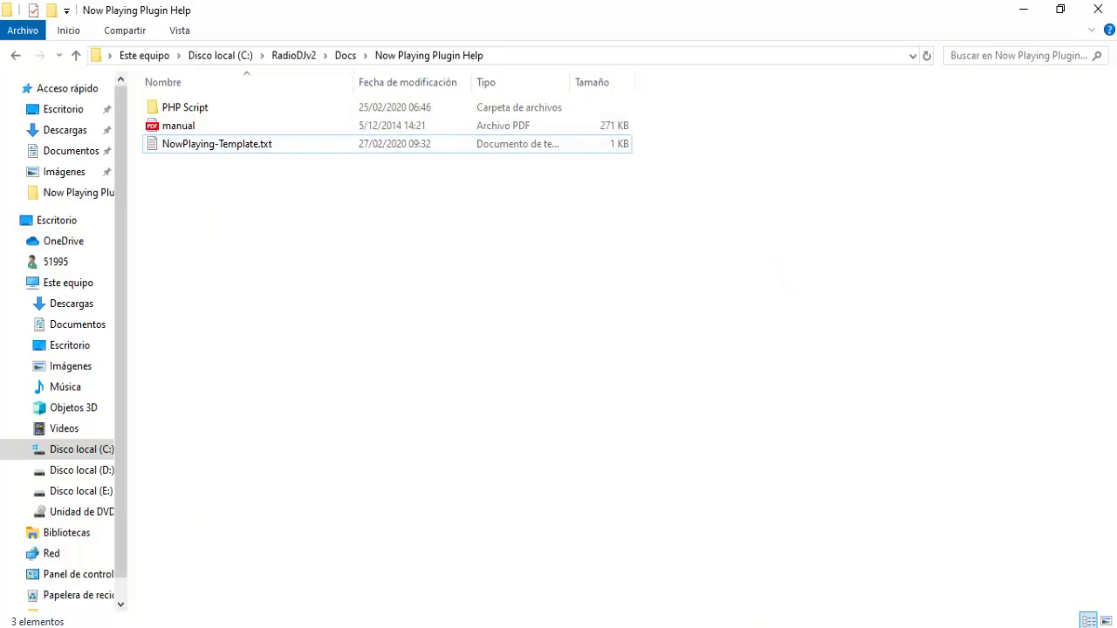
Step: Bring back the CREAR META DATOS RADIO DJ note, copy the file name NowPlaying.txt from item 2 and minimize the note
key("alt+Tab")
left_click(471, 403)
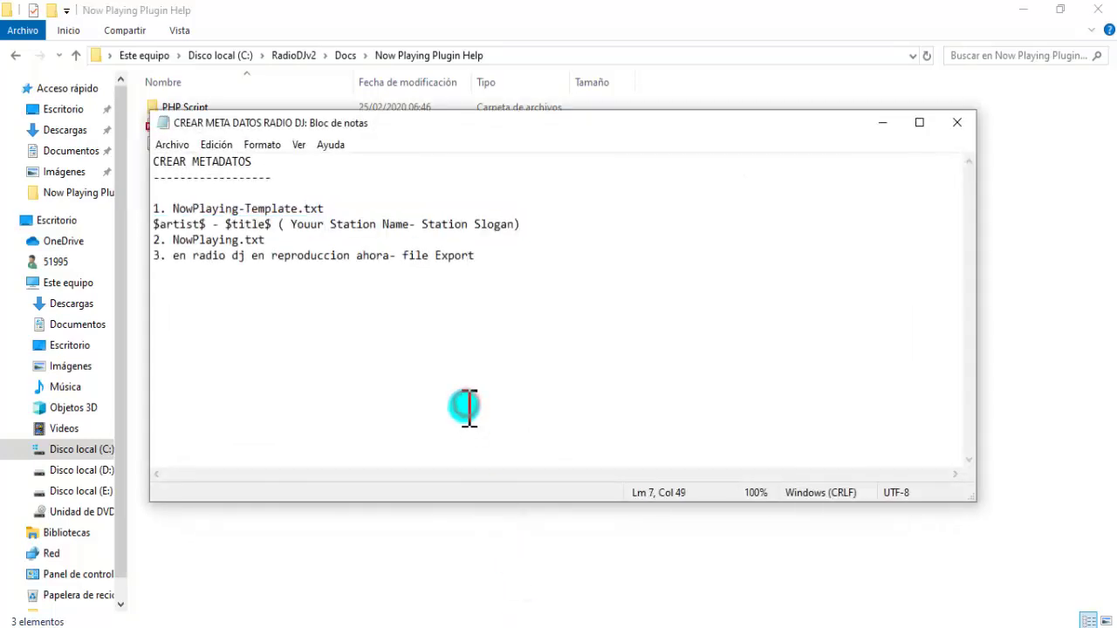
left_click(271, 239)
left_click_drag(268, 239, 191, 243)
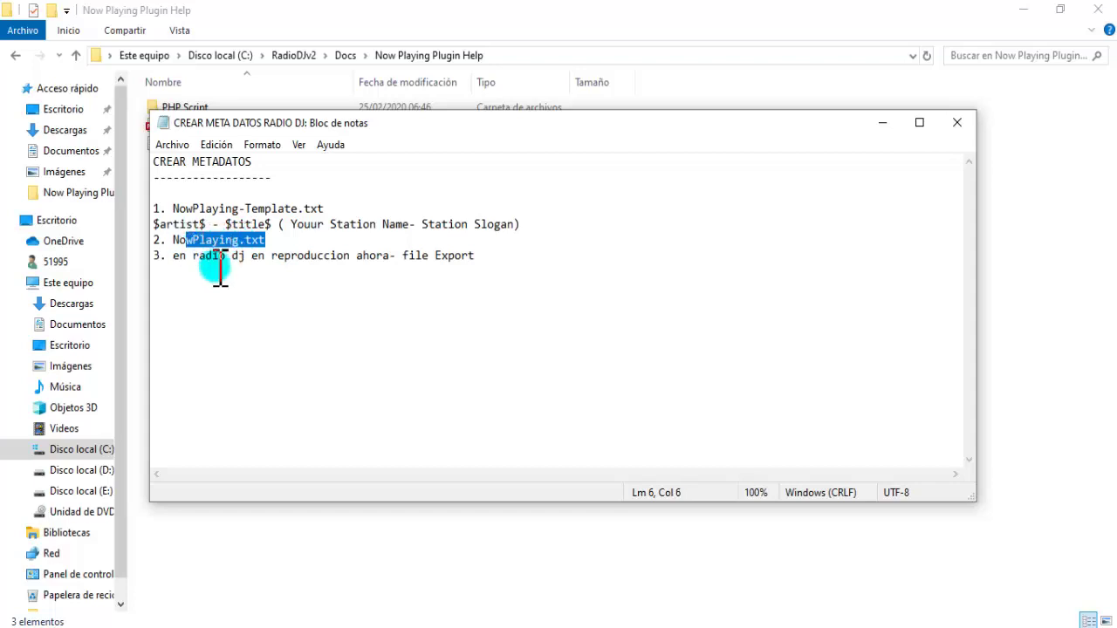
left_click(265, 298)
left_click_drag(271, 240, 174, 244)
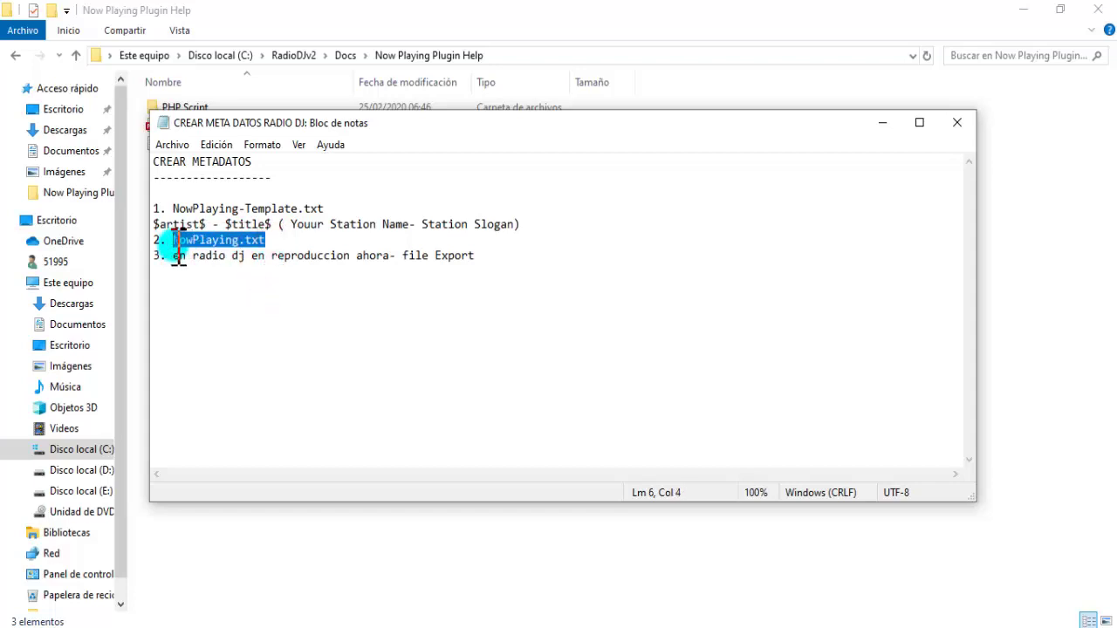
right_click(185, 243)
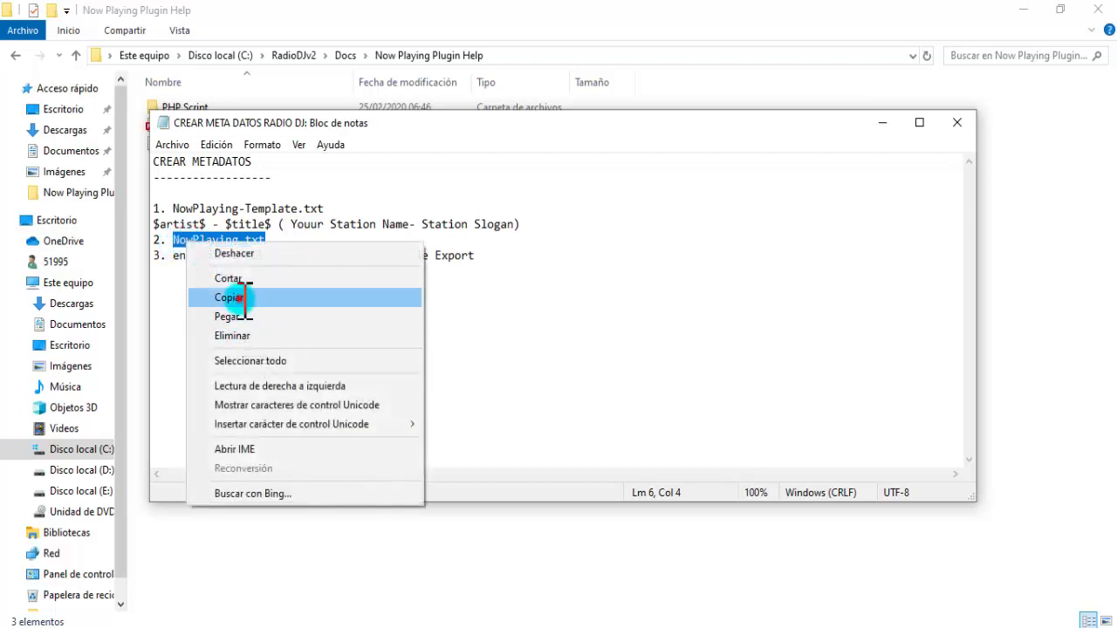
left_click(262, 297)
left_click(882, 123)
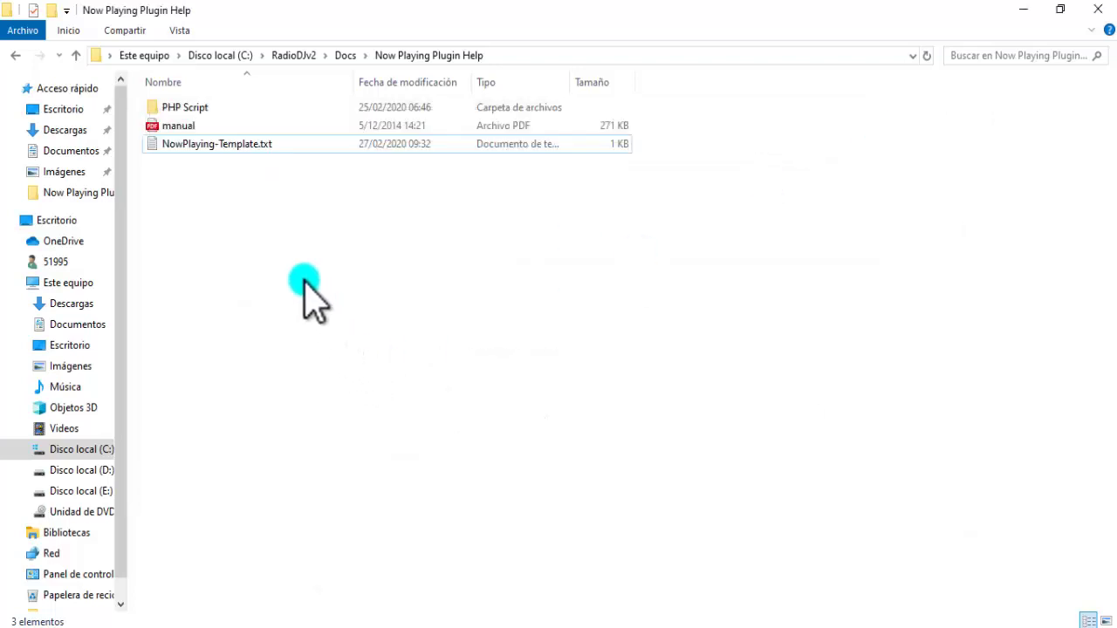
Step: Create a new text document in the Now Playing Plugin Help folder and name it NowPlaying.txt
right_click(305, 283)
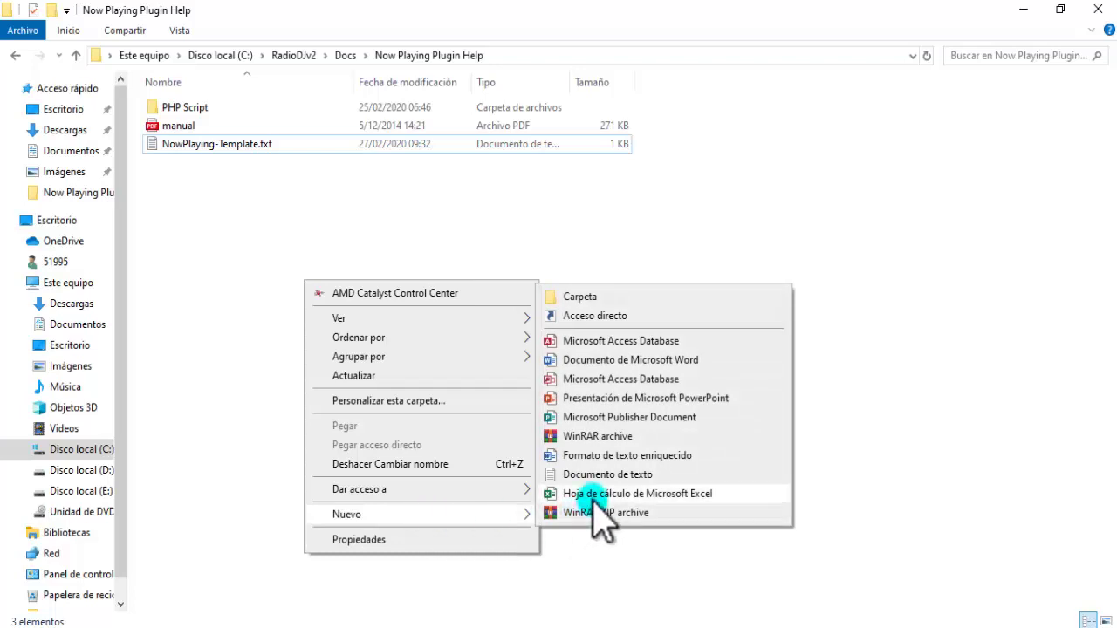
left_click(676, 474)
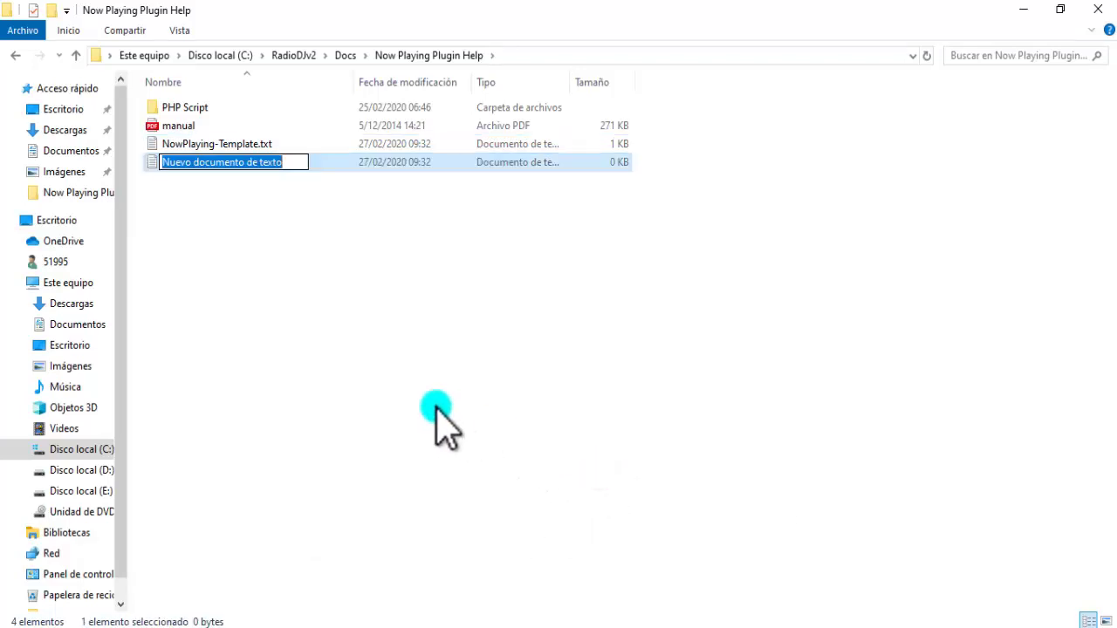
key("BackSpace")
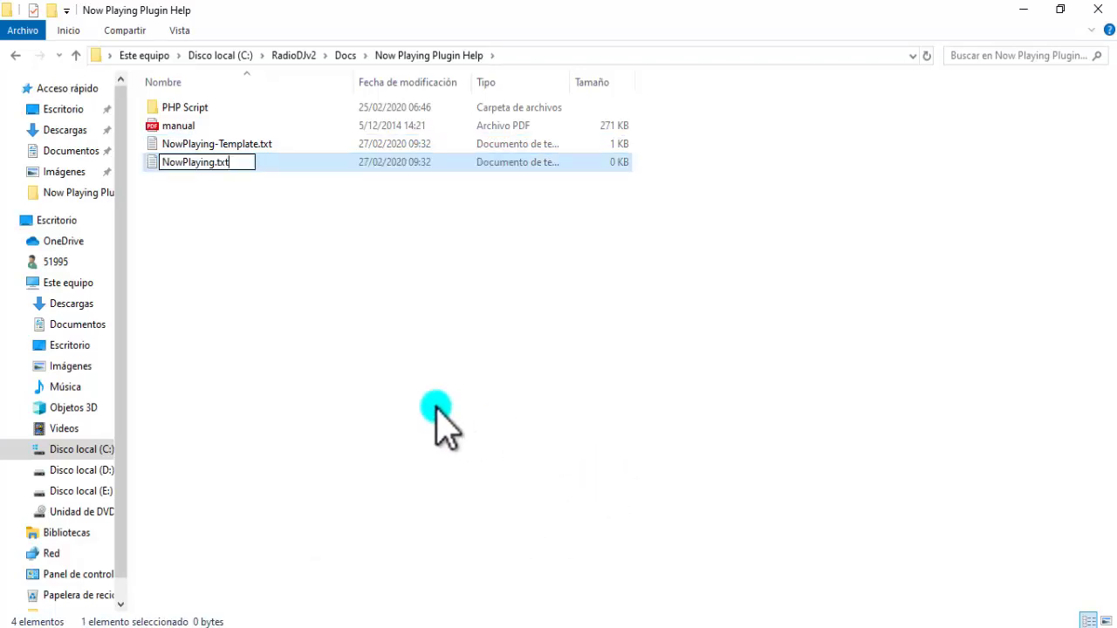
type("NowPlaying.txt")
left_click(329, 336)
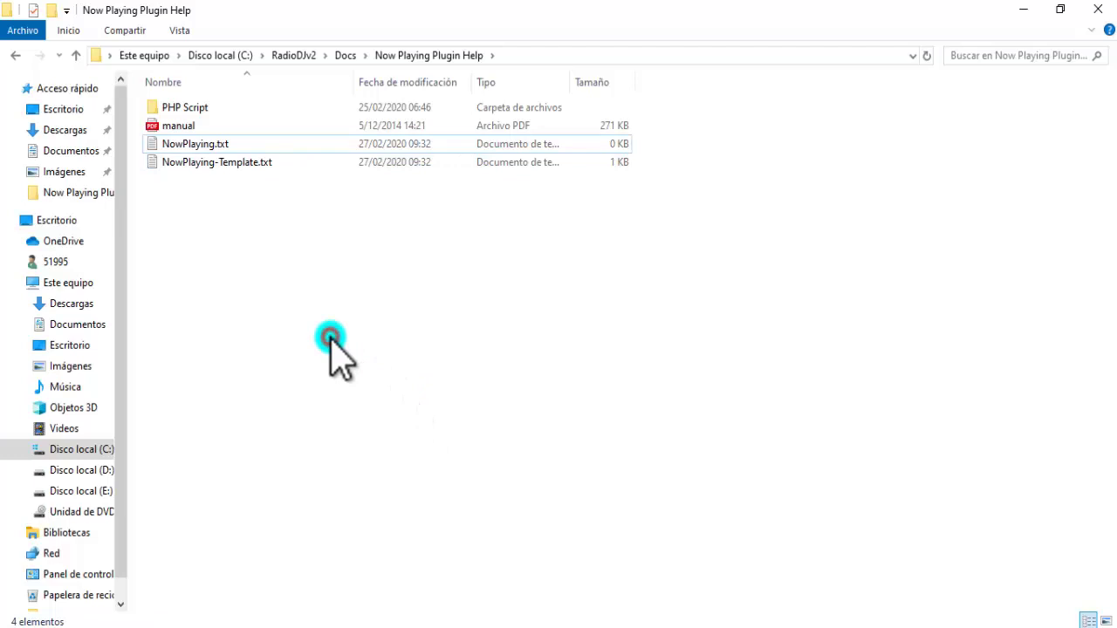
Step: Inspect the contents of NowPlaying.txt and the artist, title and station parts of NowPlaying-Template.txt, closing each file after viewing
double_click(195, 144)
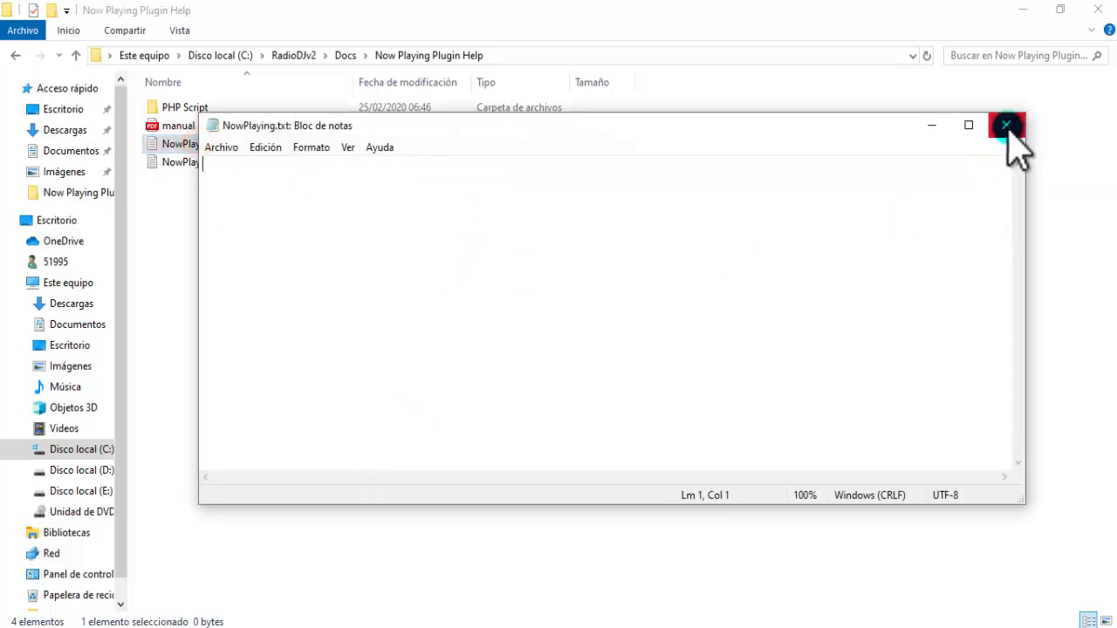
left_click(1006, 125)
double_click(230, 163)
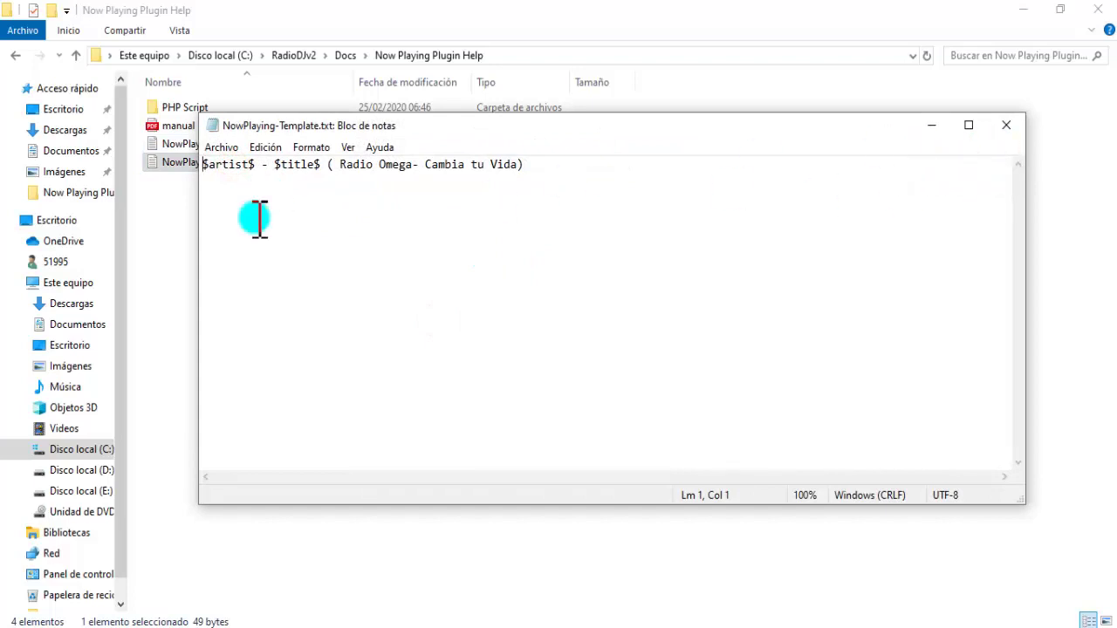
left_click_drag(263, 166, 207, 174)
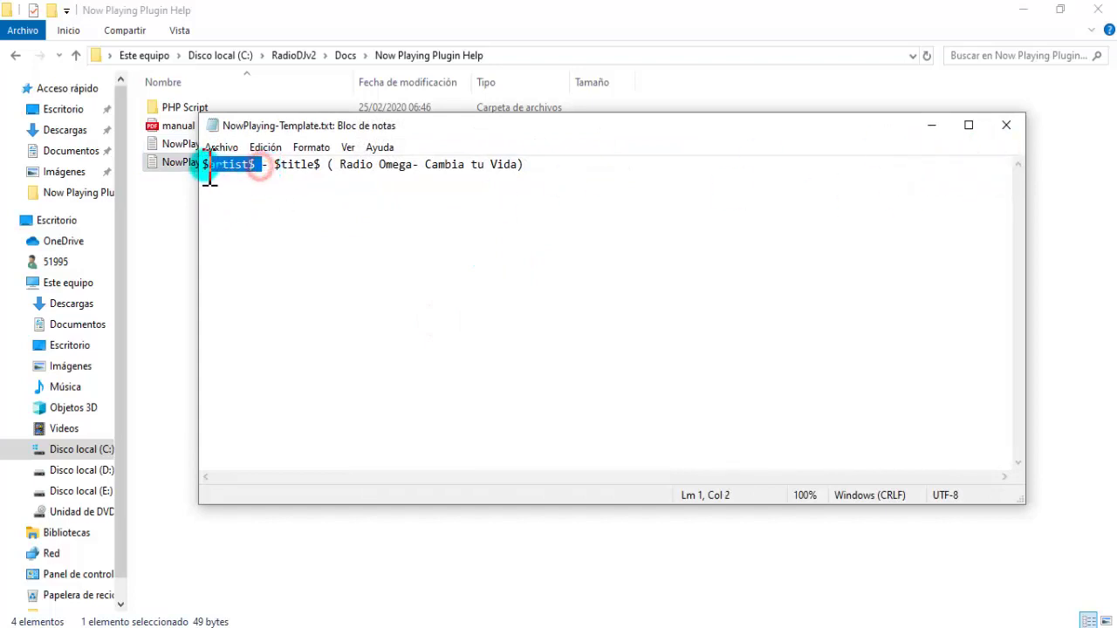
left_click(260, 195)
left_click(326, 168)
left_click_drag(326, 167, 282, 171)
left_click(337, 244)
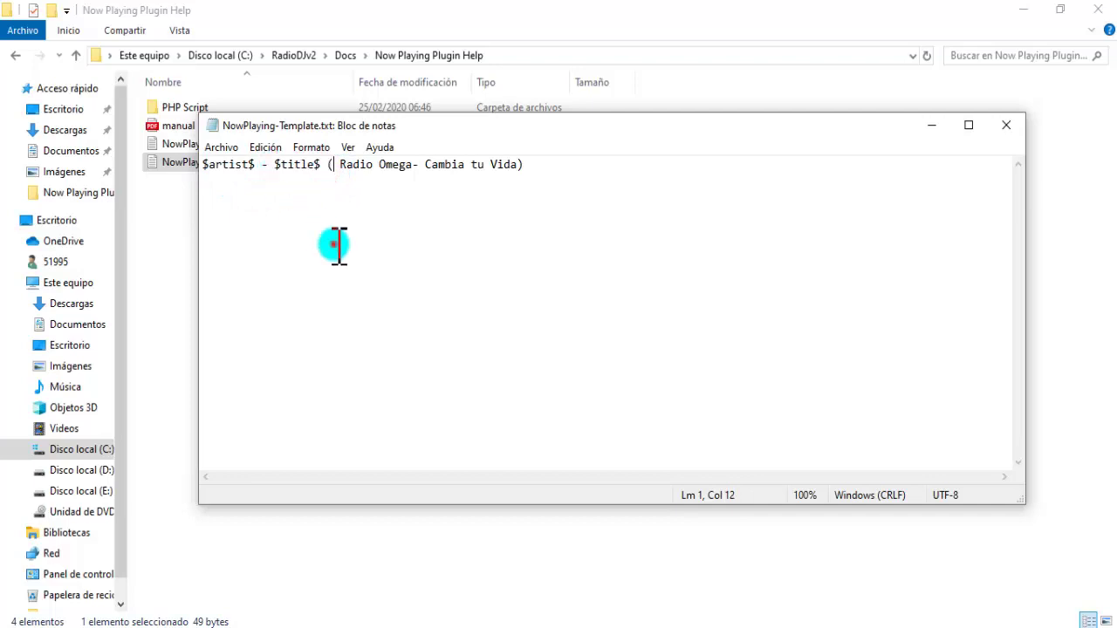
left_click_drag(535, 168, 532, 210)
left_click(446, 200)
left_click(534, 211)
left_click(1006, 124)
left_click(532, 303)
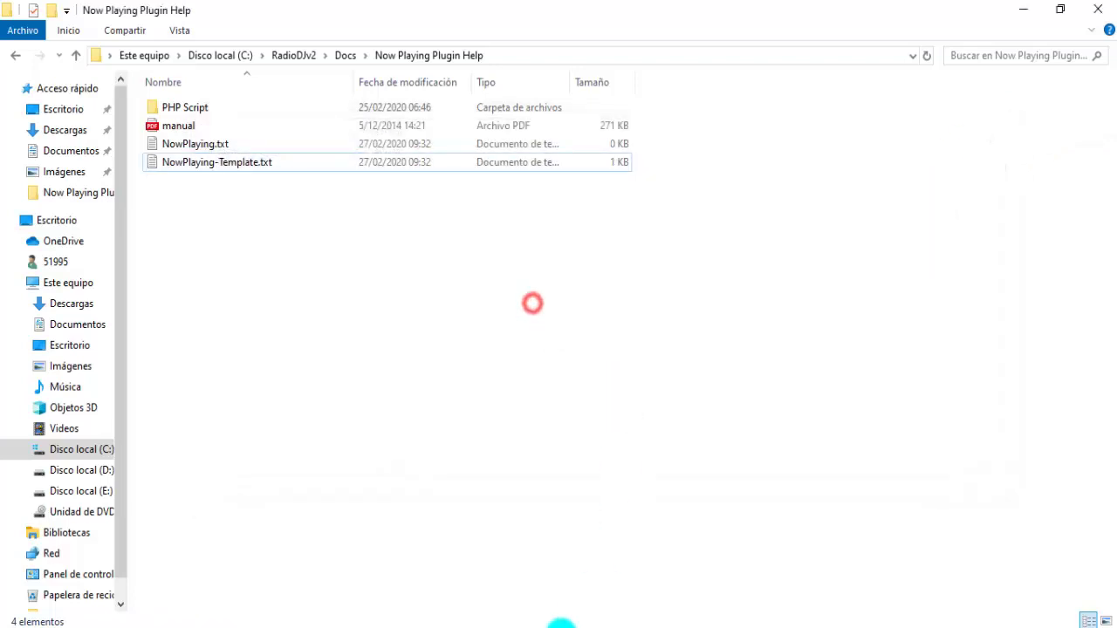
Step: Reopen the metadata note, review item 3 about file export in RadioDJ's now-playing settings, and minimize the note
left_click(523, 619)
left_click(407, 368)
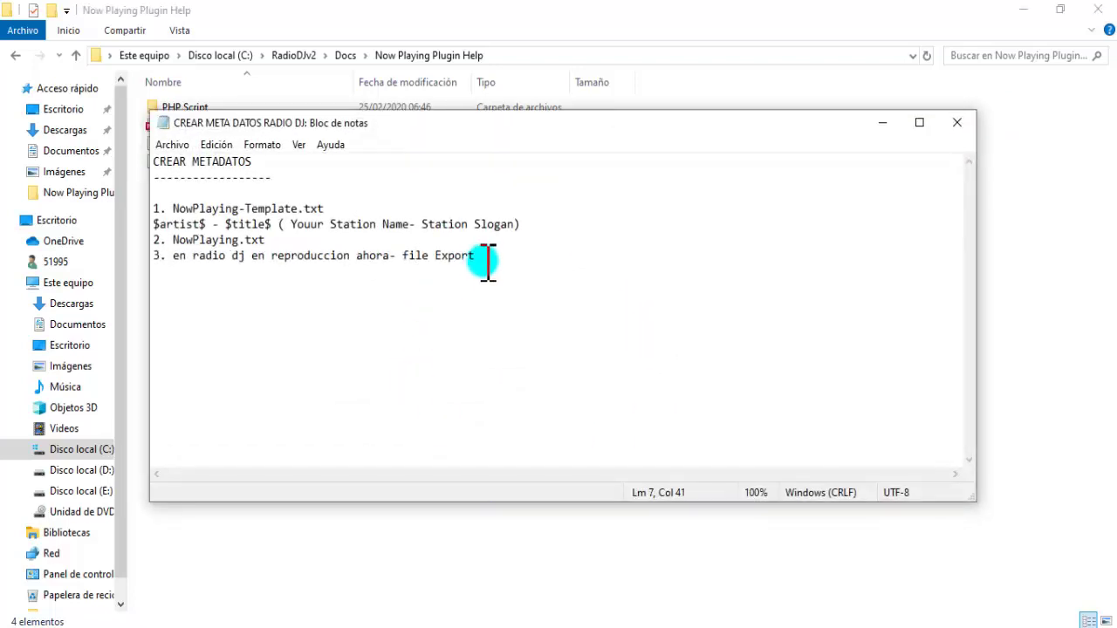
left_click_drag(482, 258, 173, 260)
left_click(311, 294)
left_click(274, 256)
left_click_drag(291, 262, 386, 262)
left_click(429, 257)
left_click(882, 123)
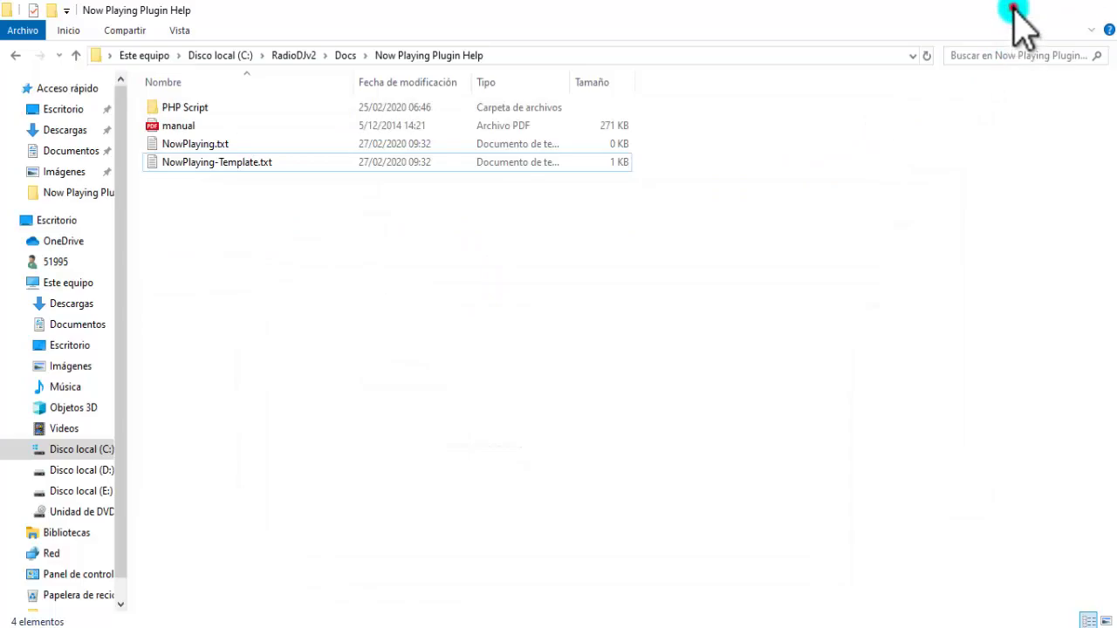
Step: Switch to RadioDJ and open the File Export settings of the Reproduciendo Ahora window
left_click(1018, 10)
left_click(892, 250)
key("alt+Tab")
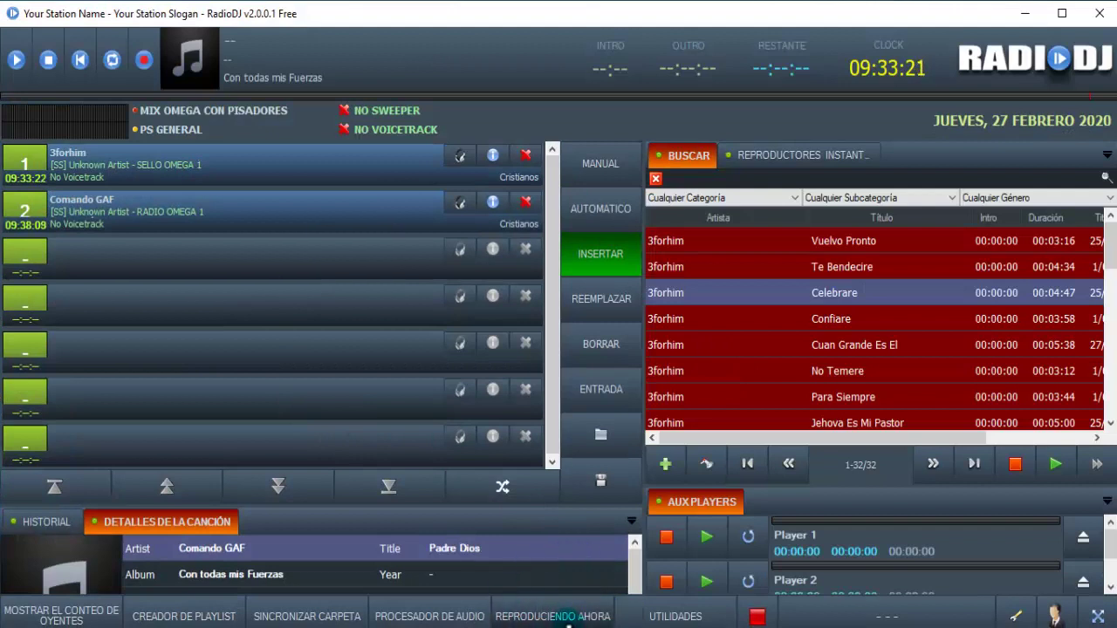
left_click(560, 619)
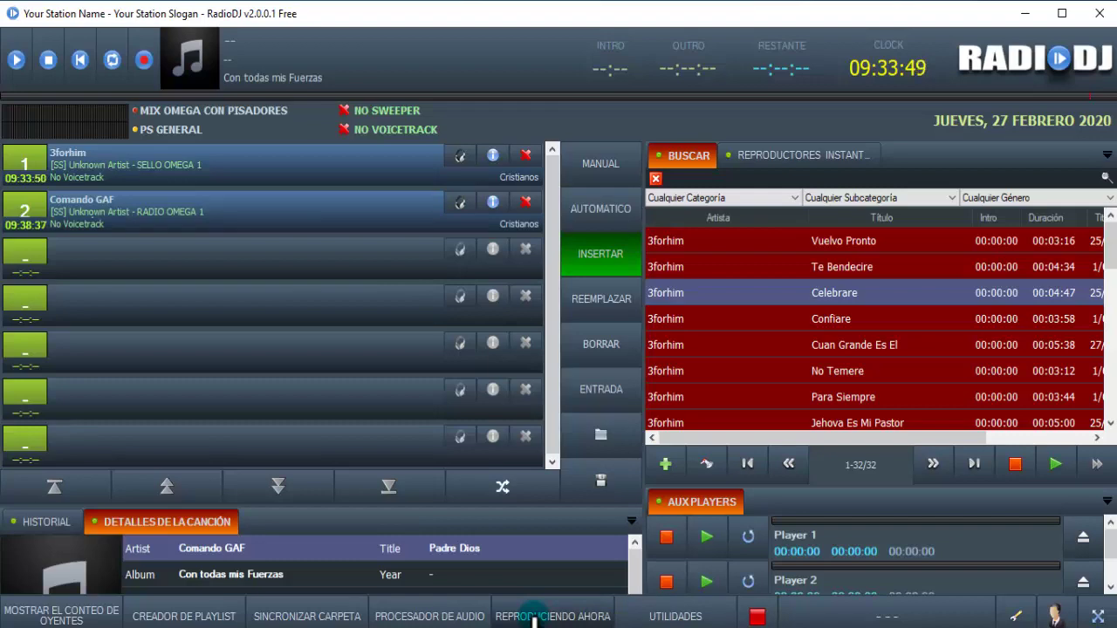
left_click(523, 620)
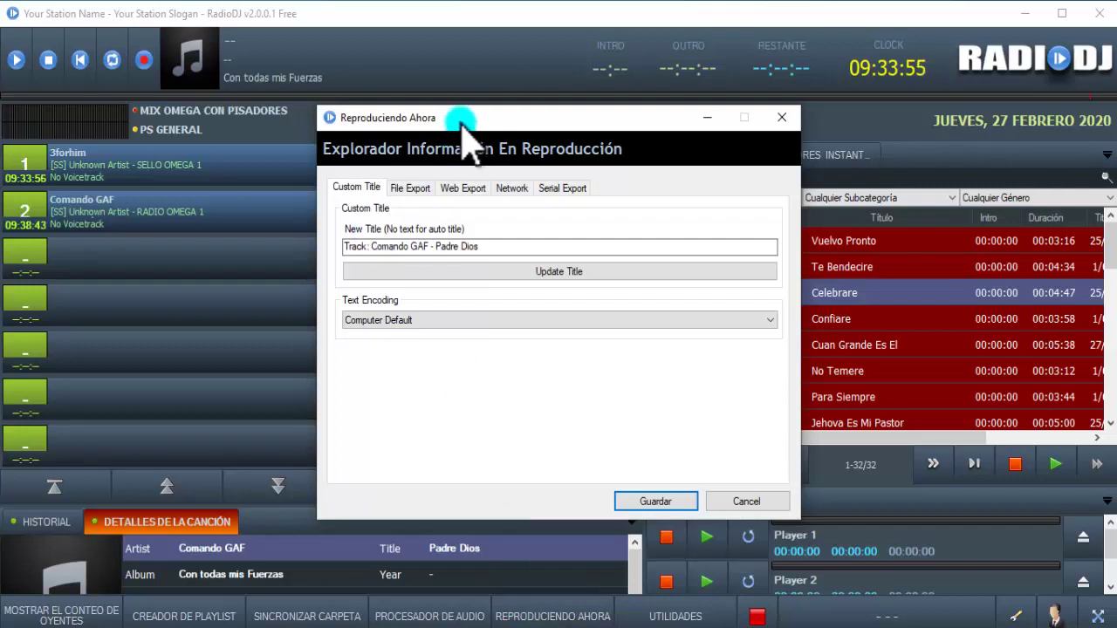
left_click_drag(456, 117, 530, 116)
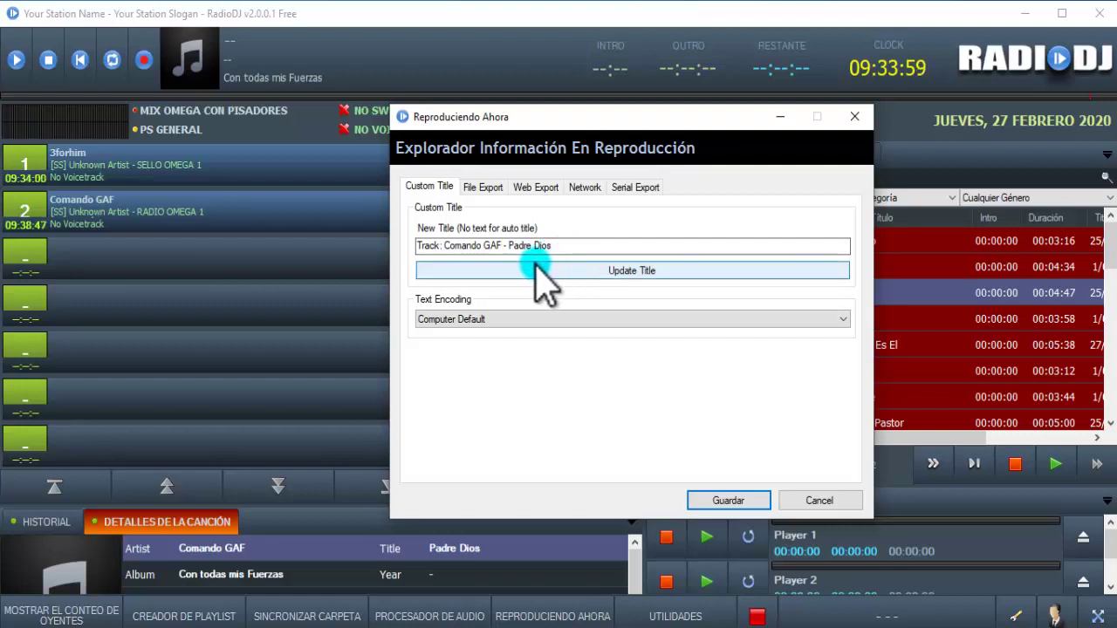
left_click(482, 188)
Step: Place the metadata note beside the Reproduciendo Ahora window, check its "file Export" instruction, and move the note out of the way
left_click(540, 621)
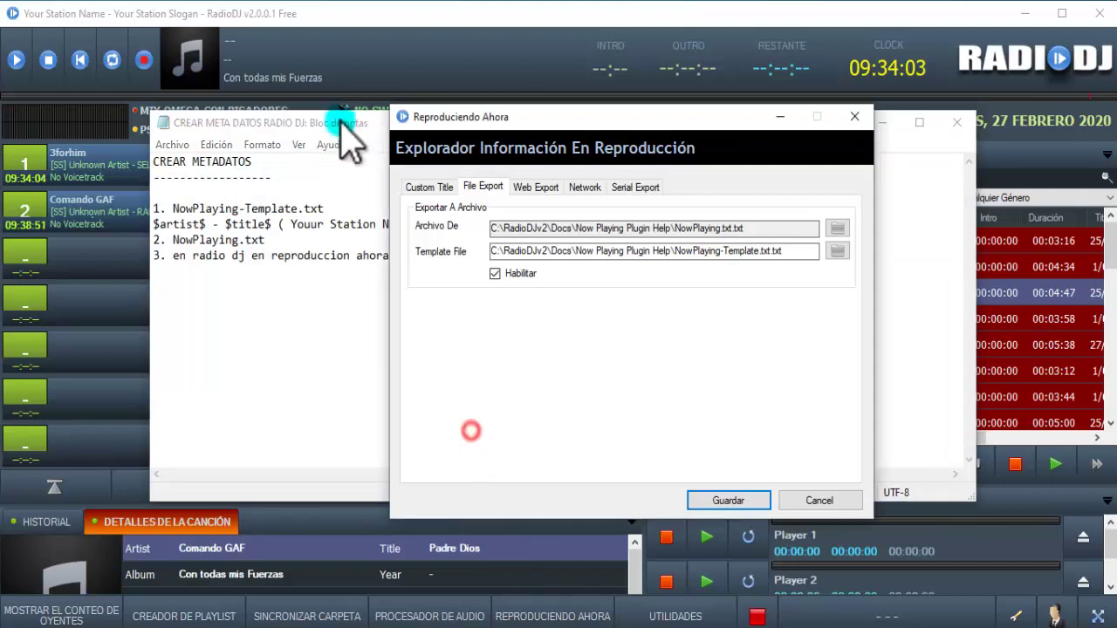
left_click_drag(337, 118, 193, 138)
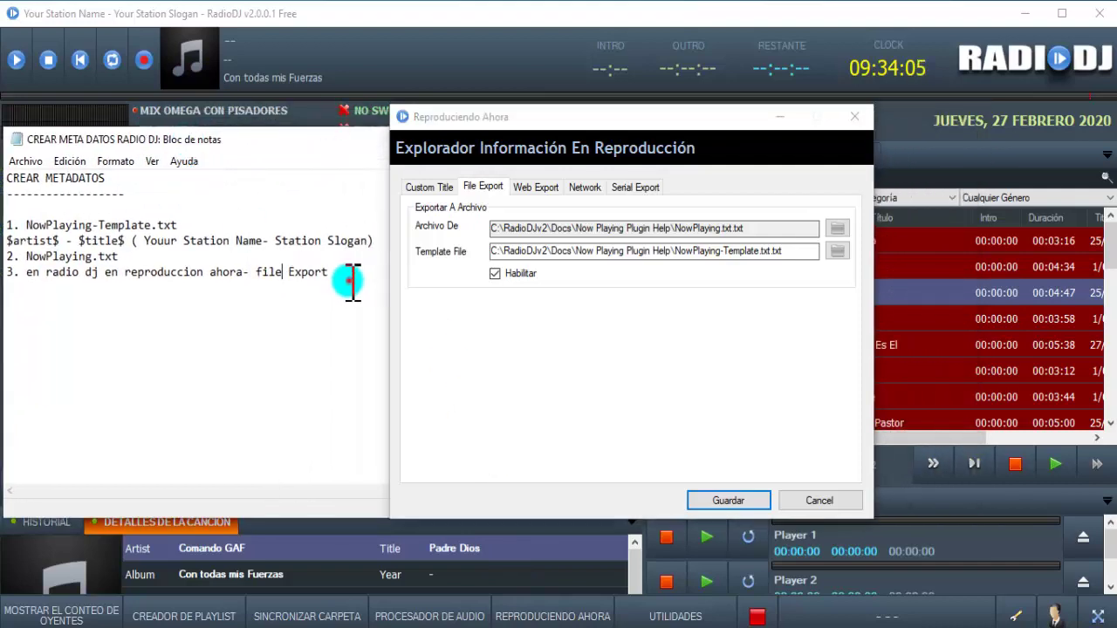
left_click_drag(352, 281, 255, 278)
left_click_drag(349, 144, 485, 621)
Step: Set the Archivo De export file to NowPlaying.txt in the Now Playing Plugin Help folder, replacing the existing file
left_click(761, 228)
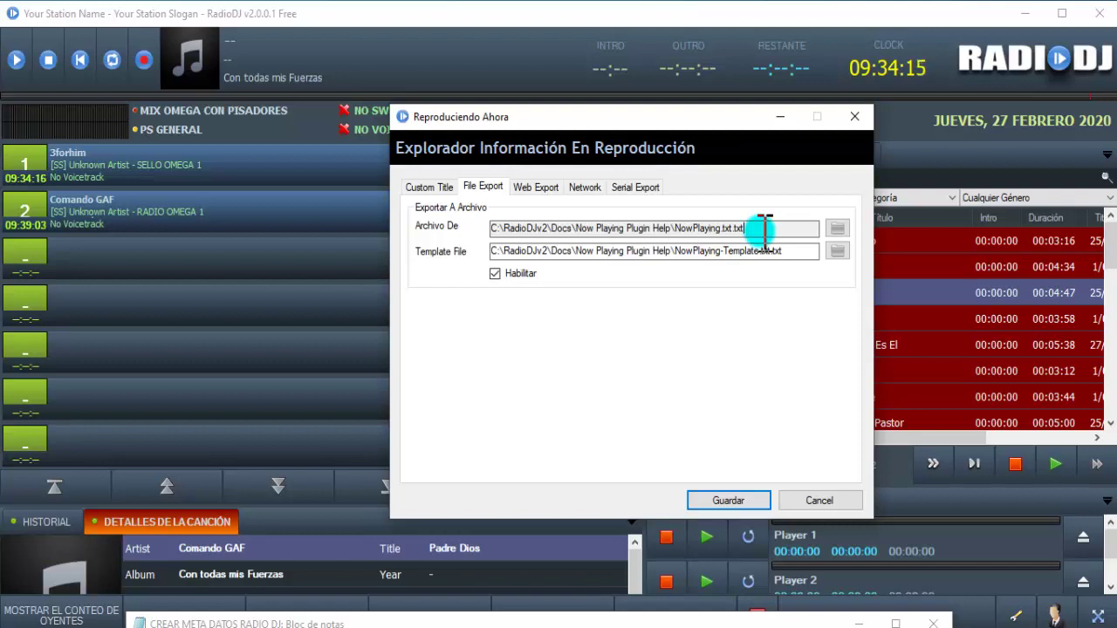
left_click_drag(761, 228, 501, 252)
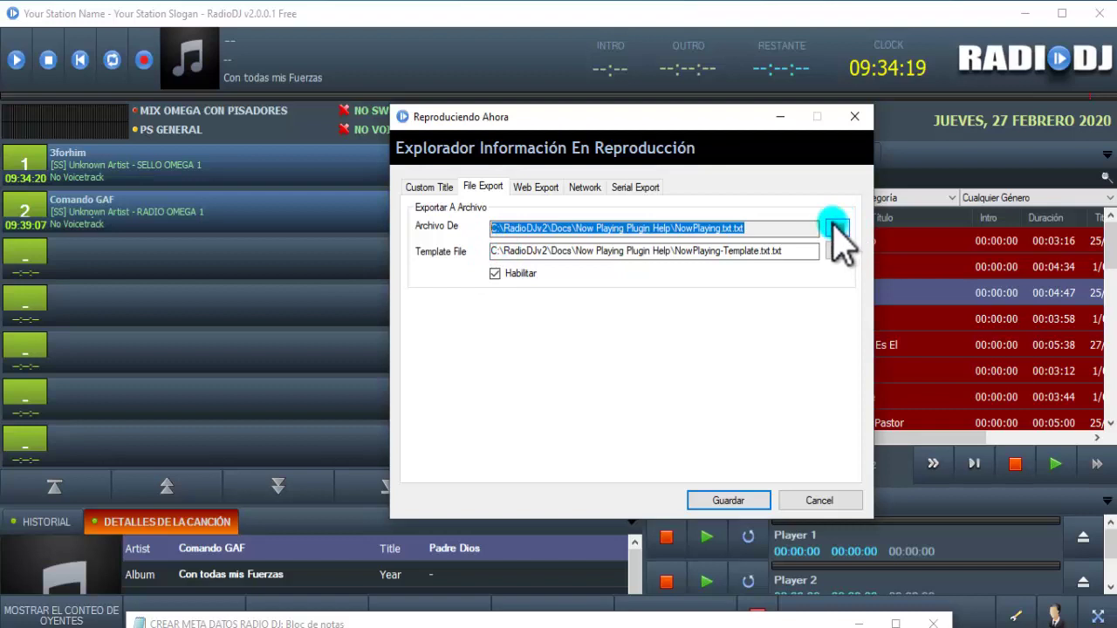
left_click(836, 228)
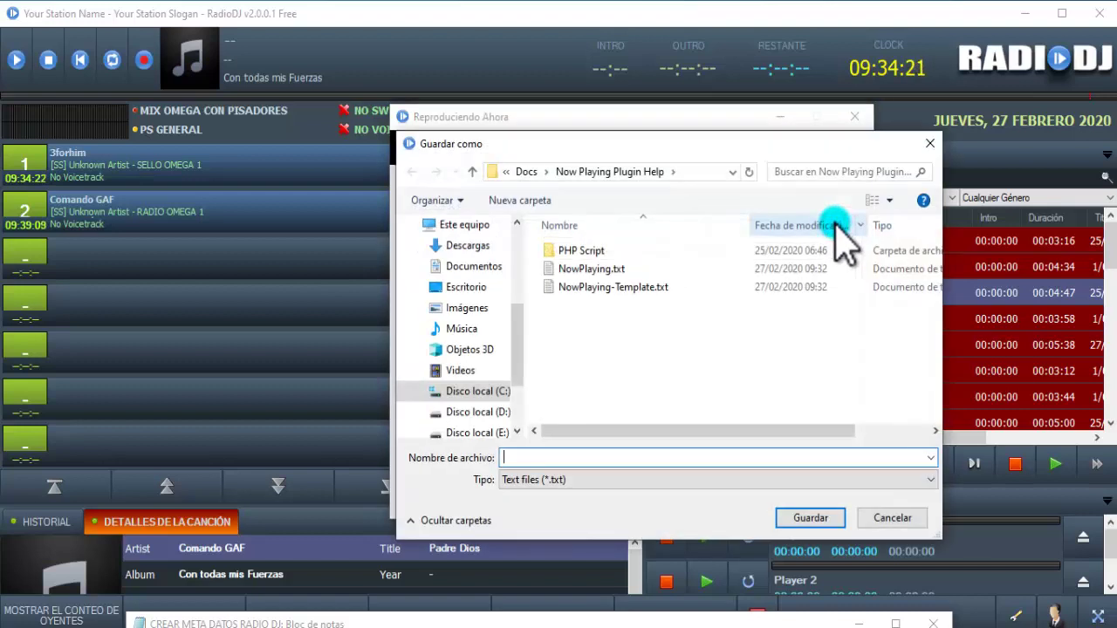
left_click(594, 270)
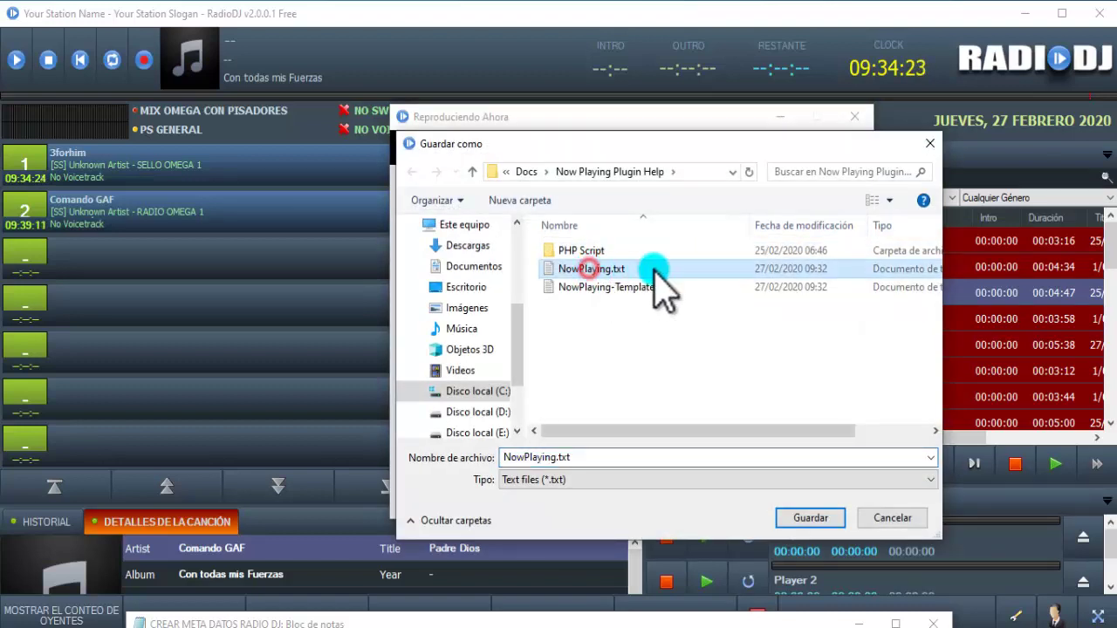
left_click(615, 272)
left_click(667, 379)
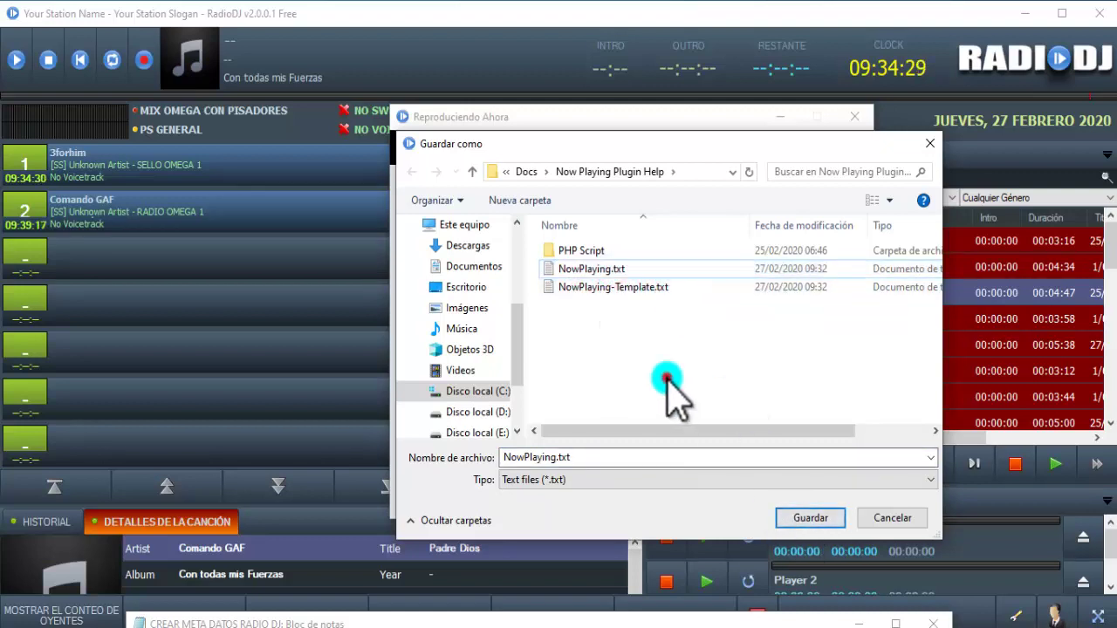
left_click(592, 268)
left_click(805, 514)
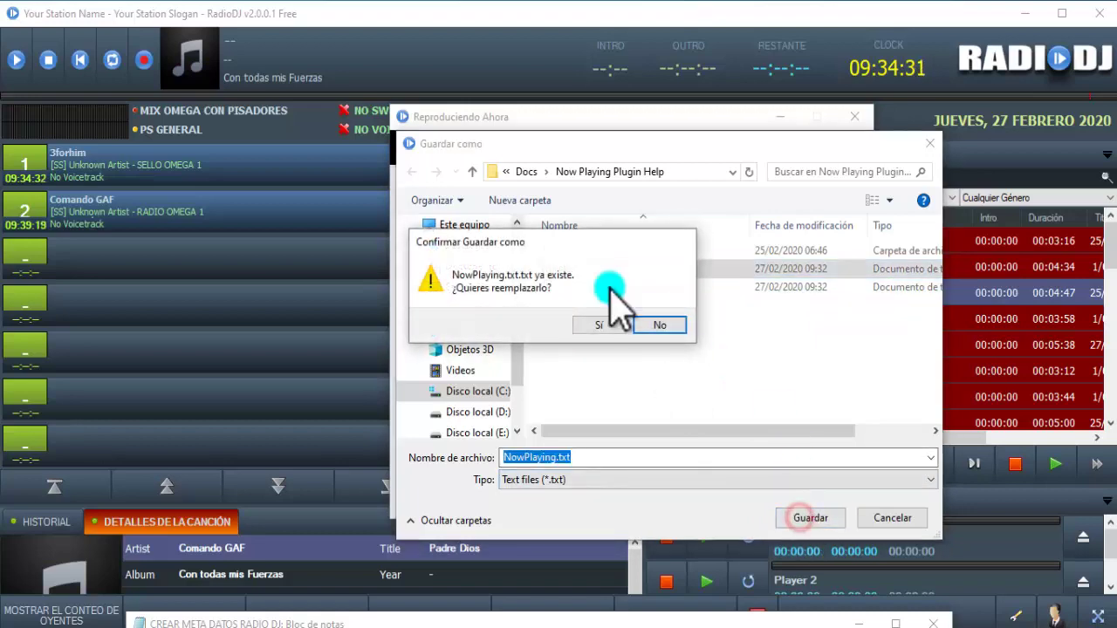
left_click(595, 327)
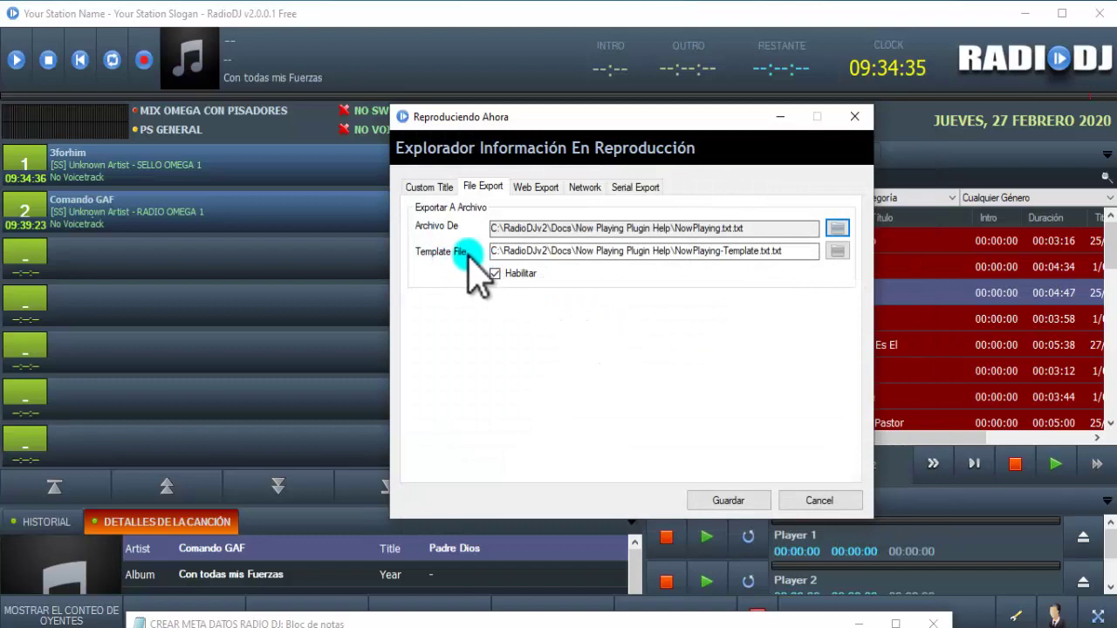
Step: Choose NowPlaying-Template.txt as the template file, keep Habilitar enabled, and save the now-playing export settings
left_click(836, 251)
left_click(650, 290)
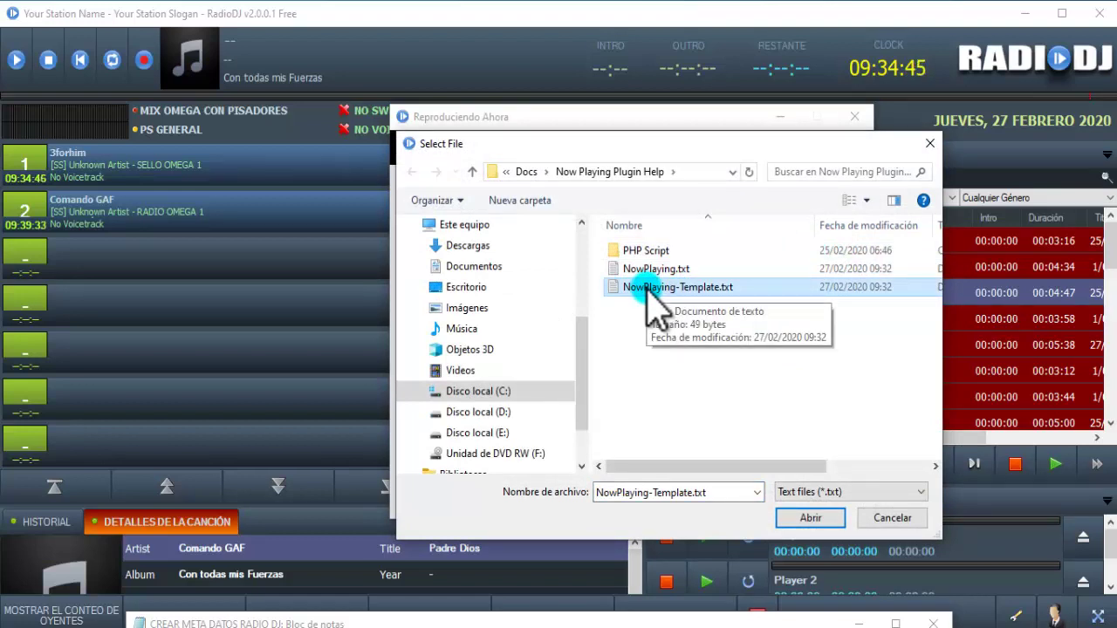
left_click(804, 518)
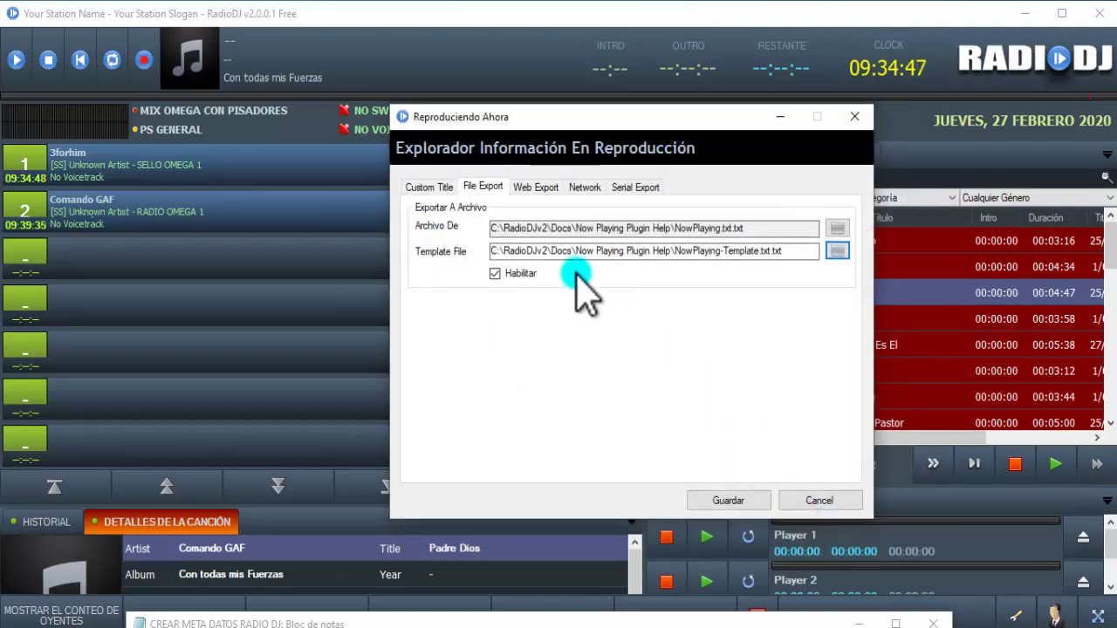
left_click(495, 274)
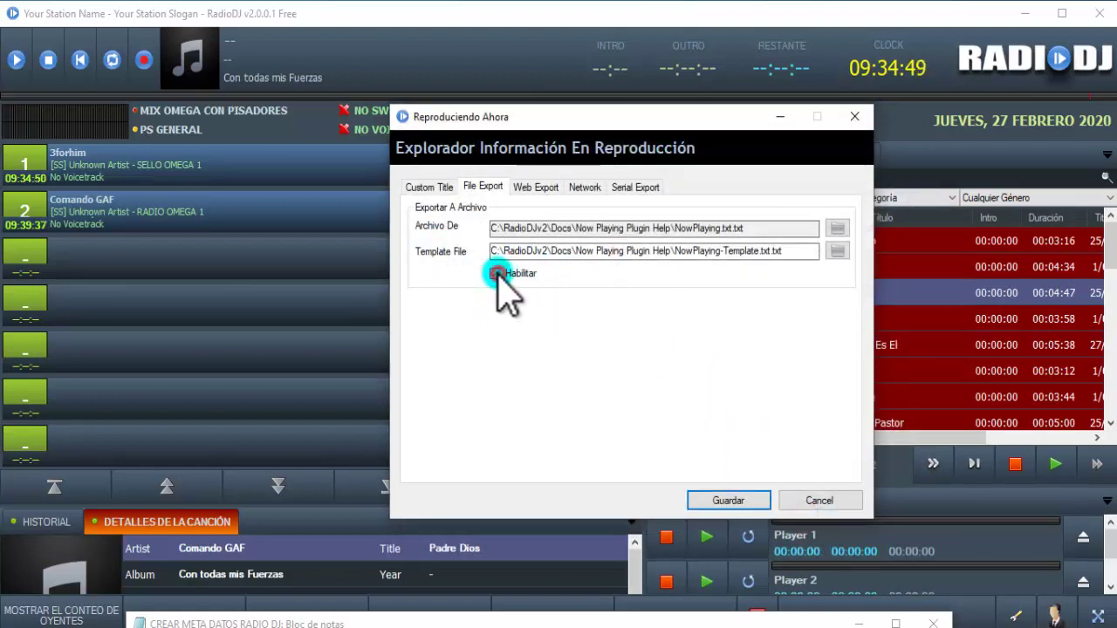
left_click(495, 273)
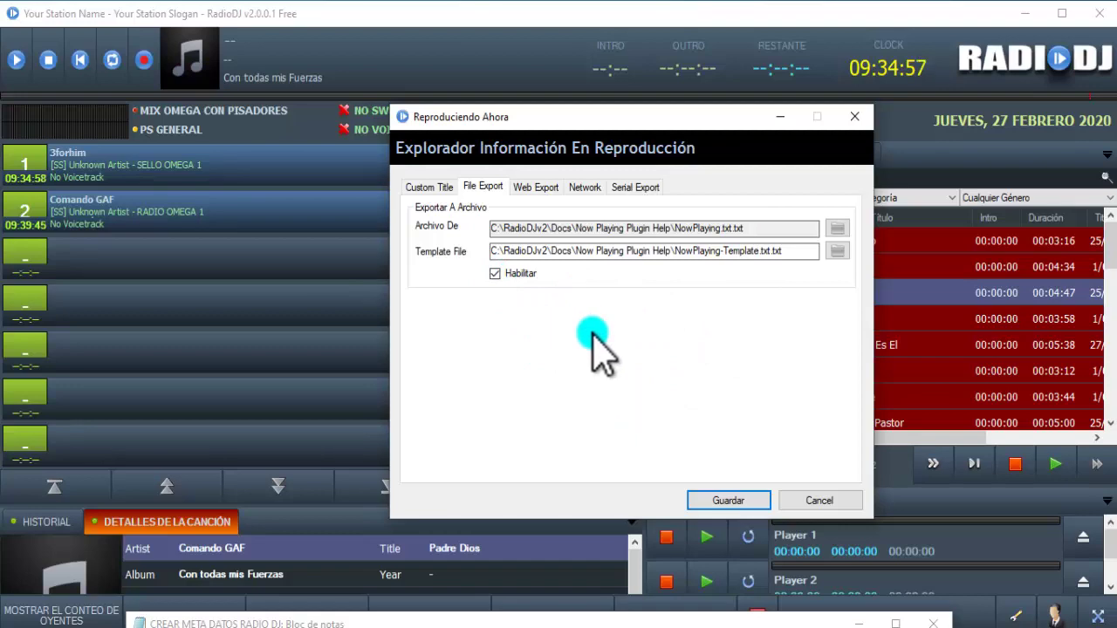
left_click(711, 500)
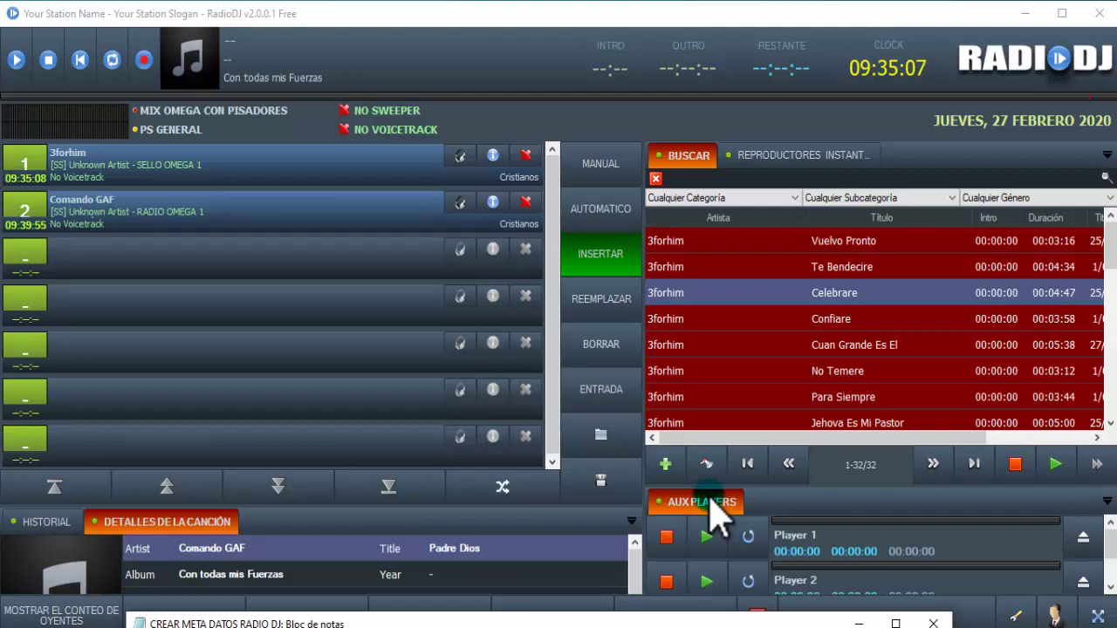
Step: Start playing the first queued track and bring the RadioCaster window in front of RadioDJ
left_click(26, 166)
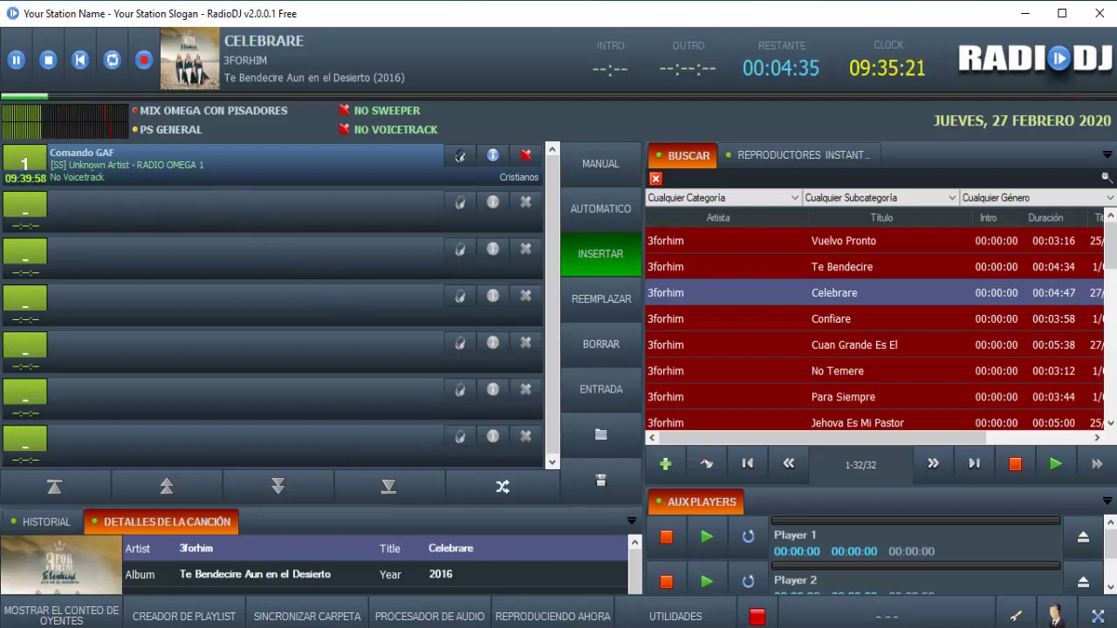
left_click_drag(513, 169, 587, 175)
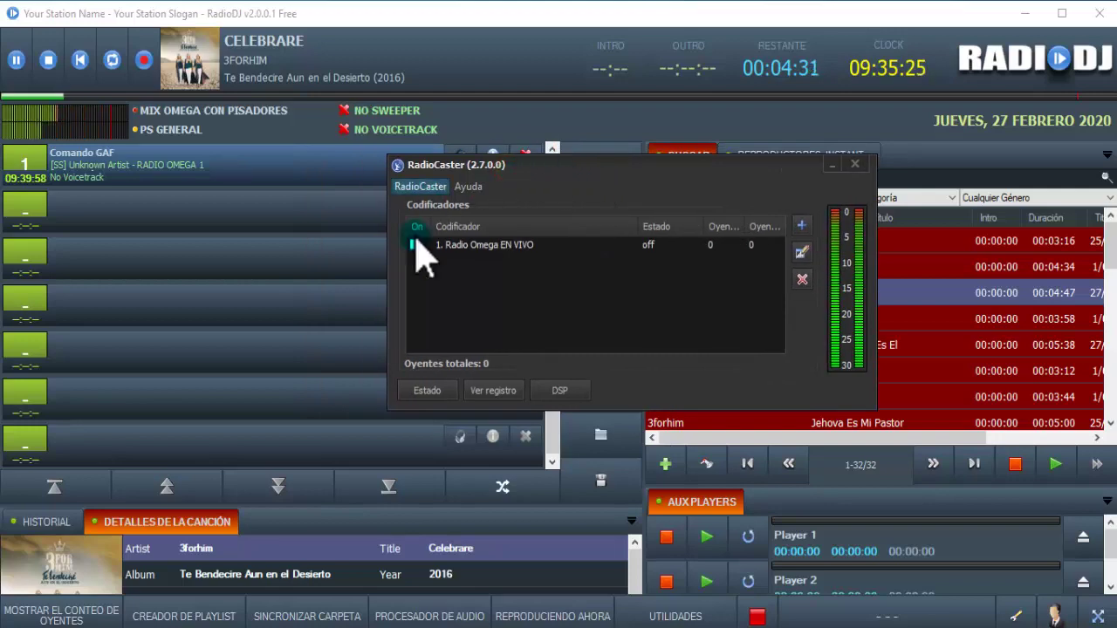
Step: Switch to the Now Playing Plugin Help folder, refresh it, inspect the song line in NowPlaying.txt, and close the file
left_click(386, 624)
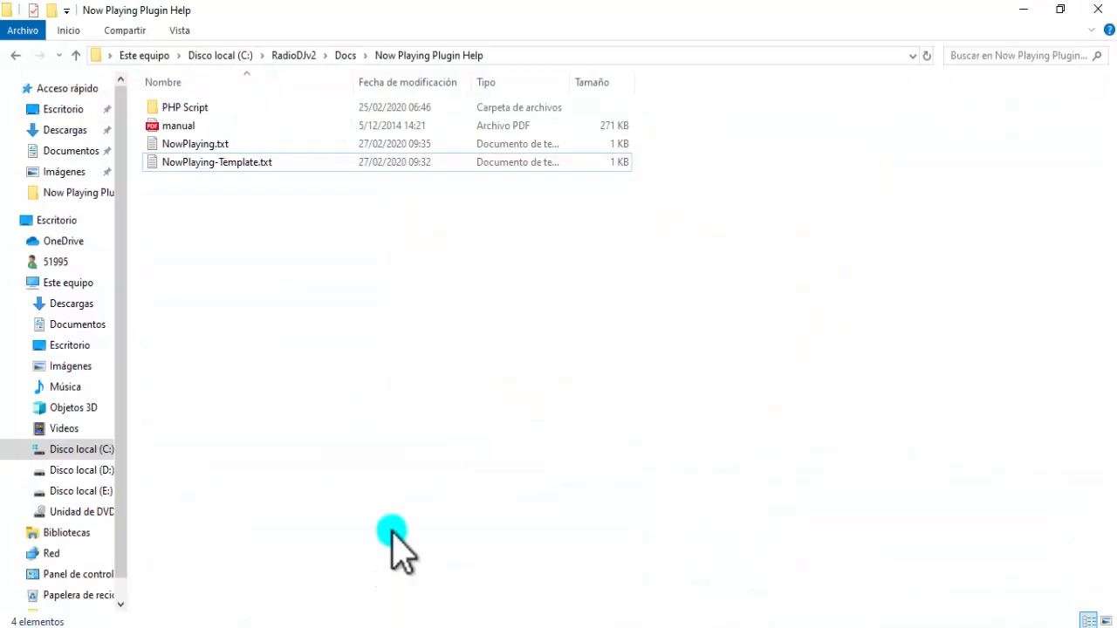
right_click(297, 236)
left_click(353, 331)
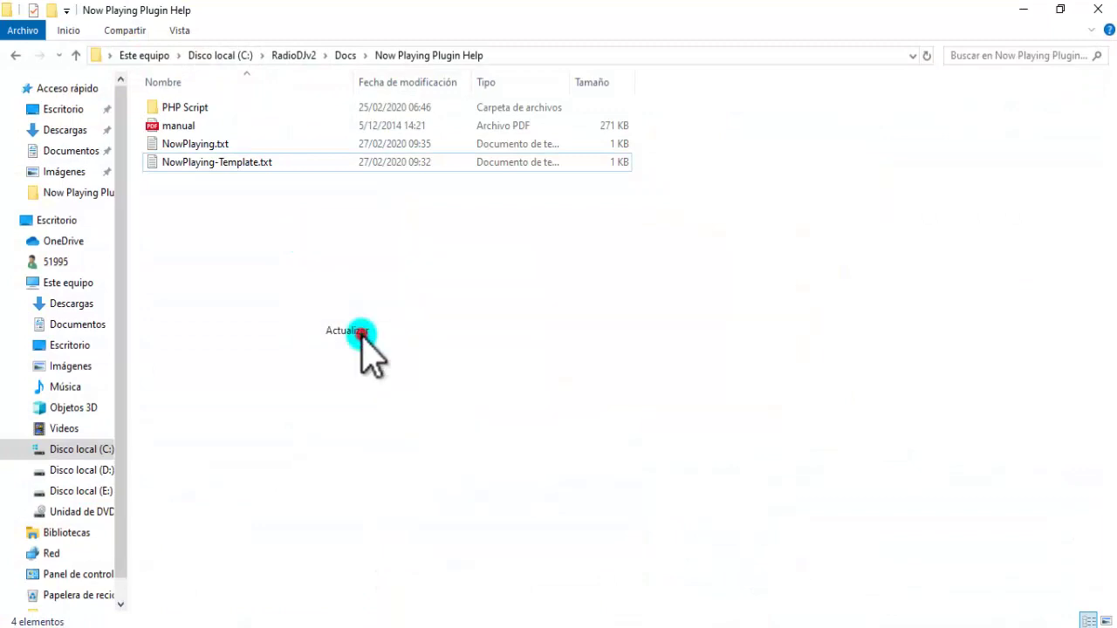
double_click(204, 146)
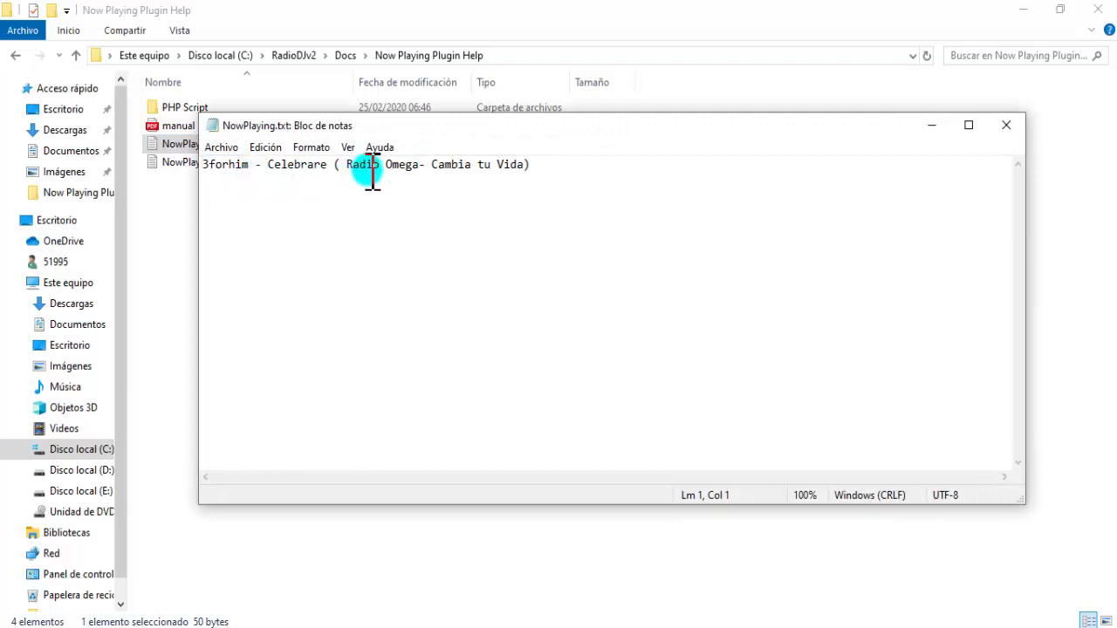
left_click_drag(534, 170, 206, 179)
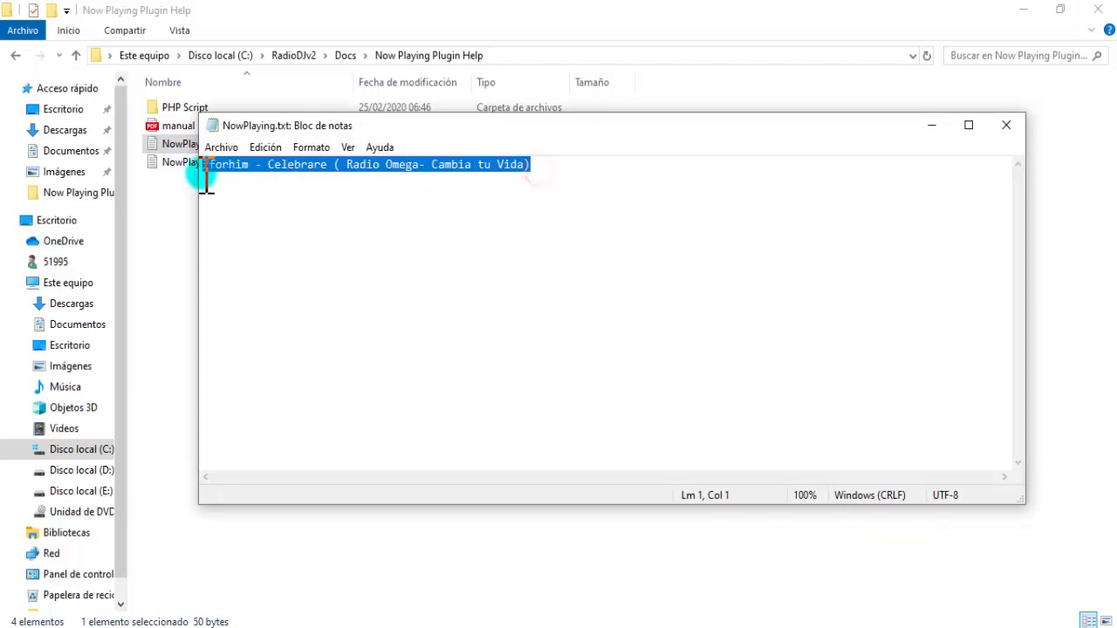
left_click(310, 230)
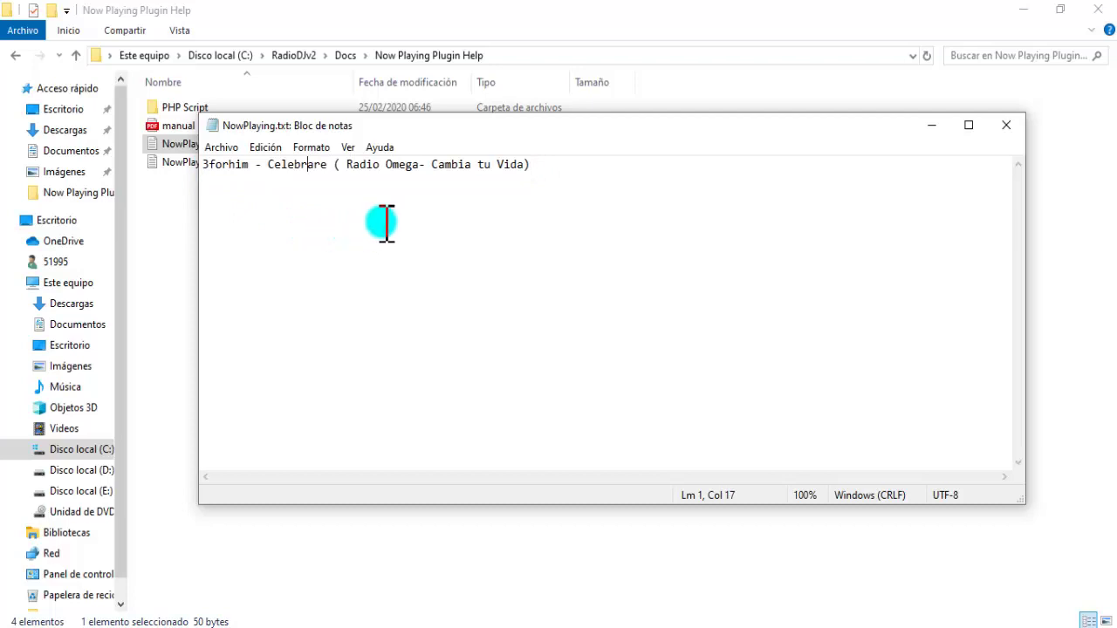
left_click_drag(559, 168, 167, 175)
left_click(359, 227)
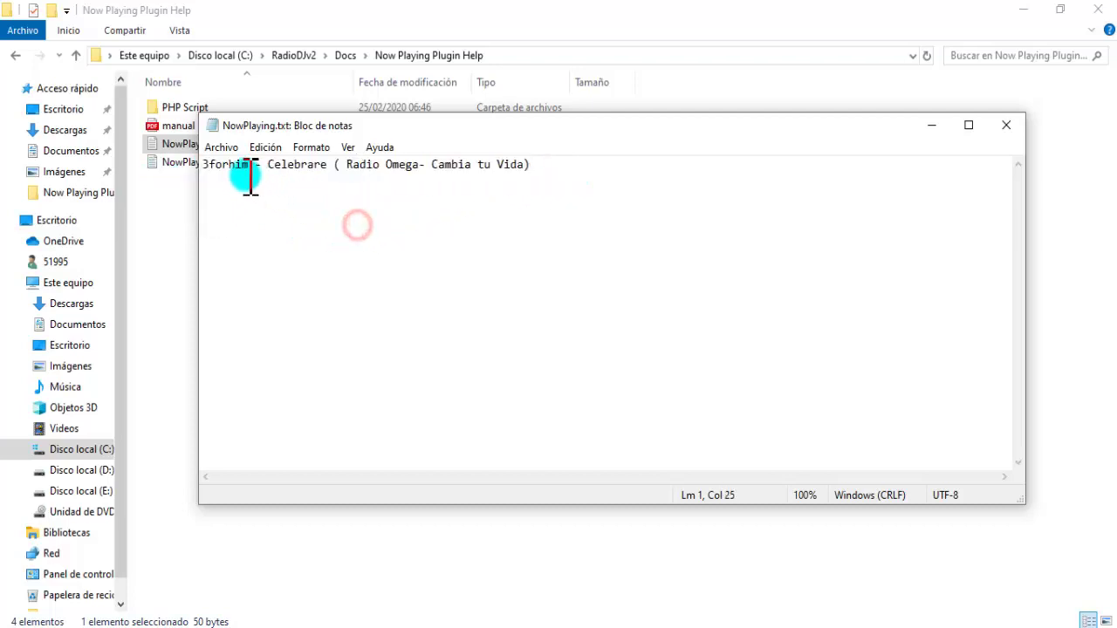
left_click(1004, 126)
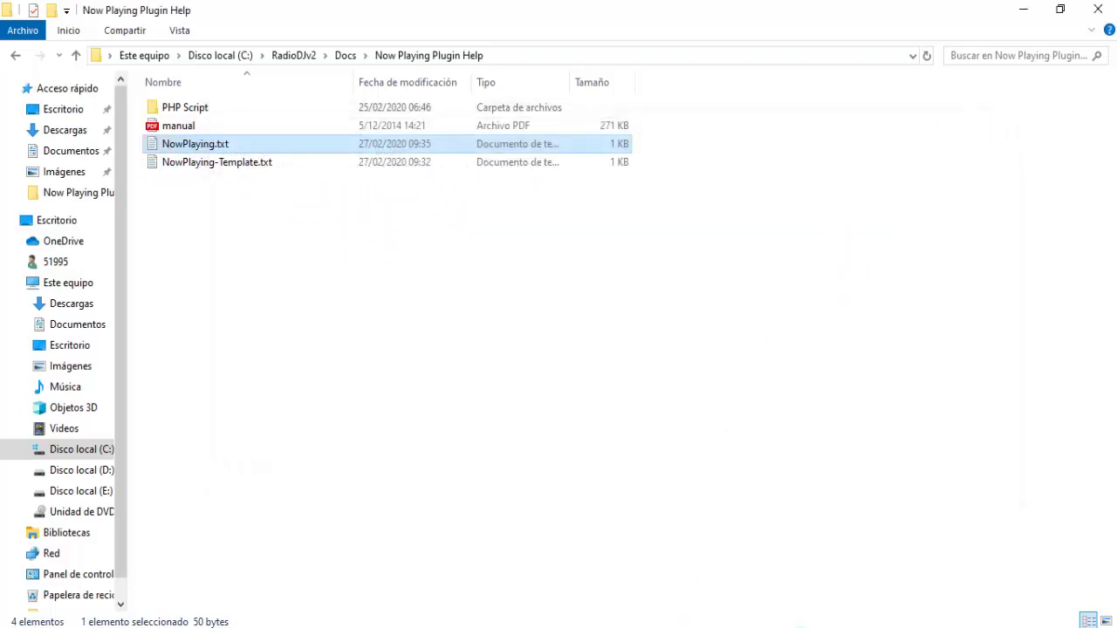
Step: Return to RadioDJ, skip the playing song to its last seconds, and turn on AutoDJ for the next track
key("alt+Tab")
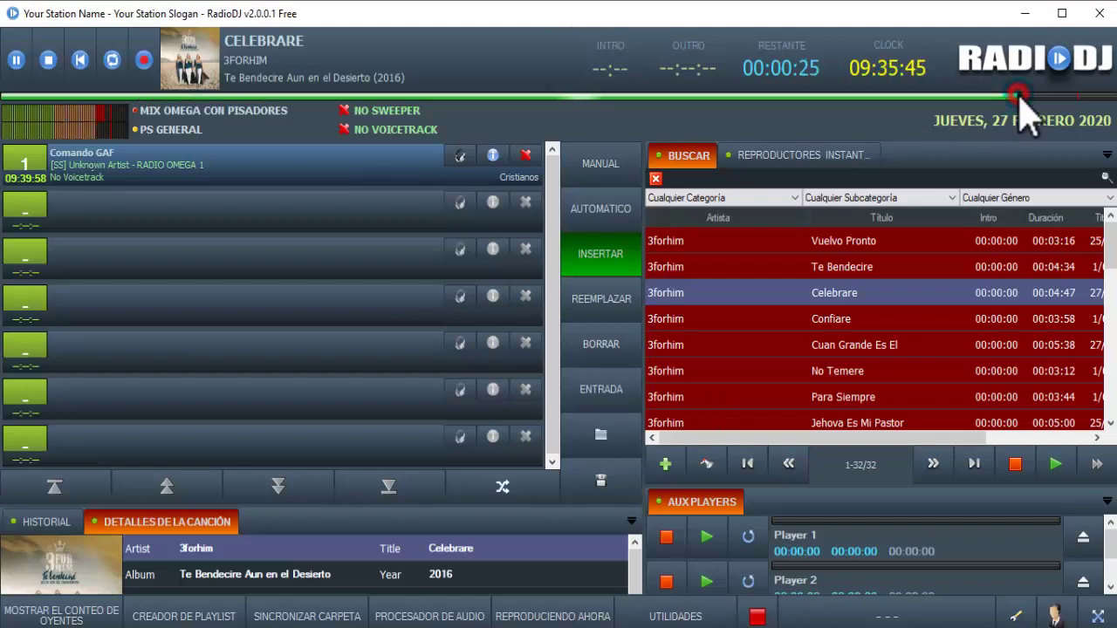
left_click(1088, 96)
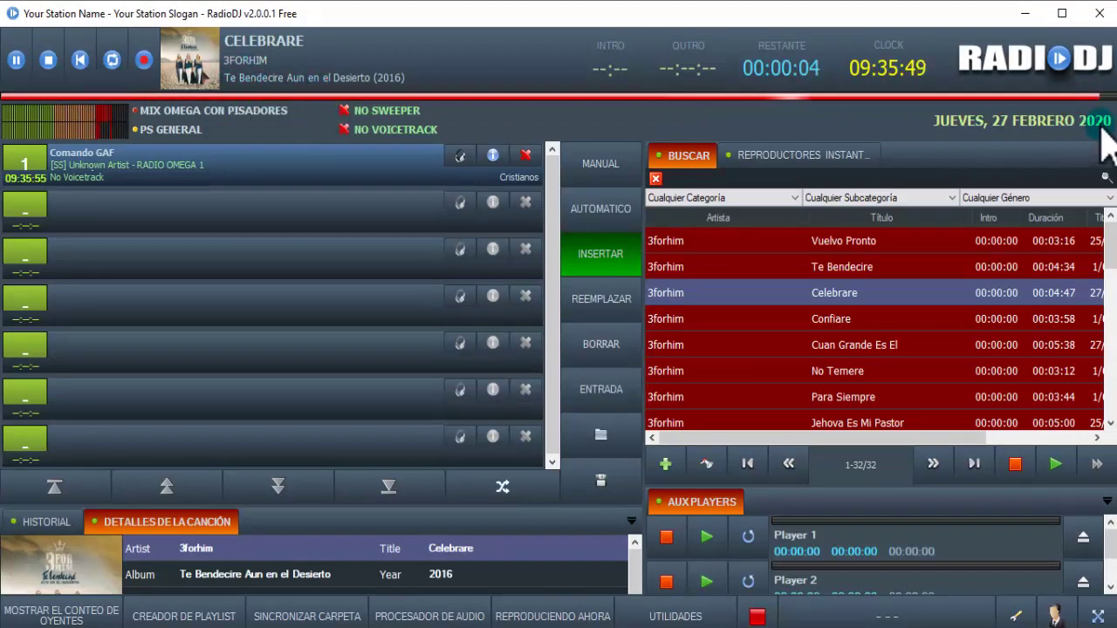
left_click(608, 246)
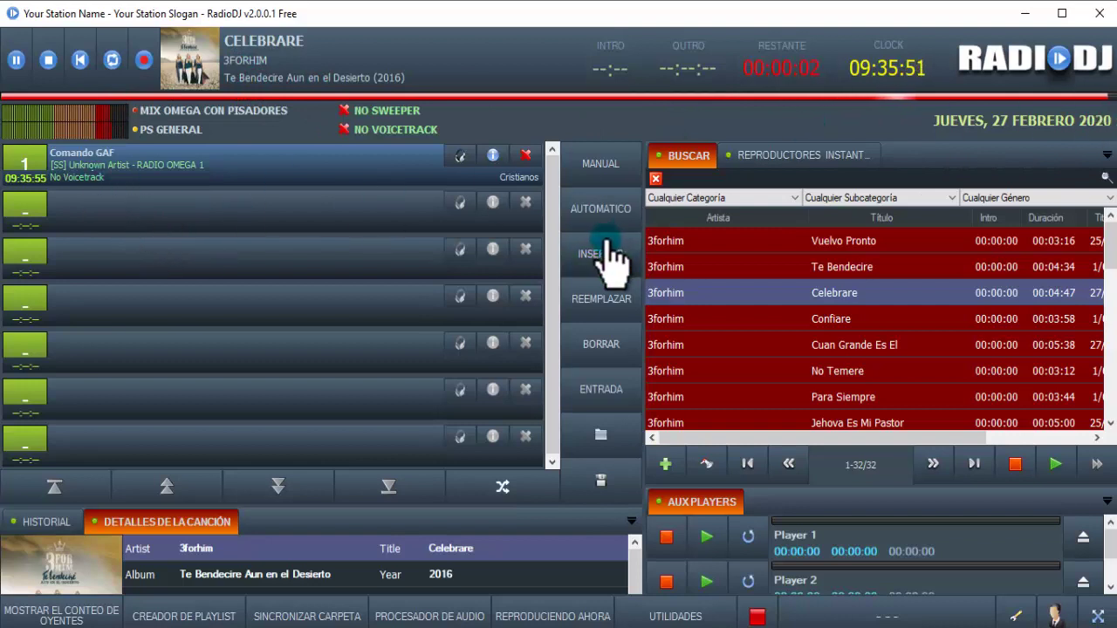
left_click(593, 162)
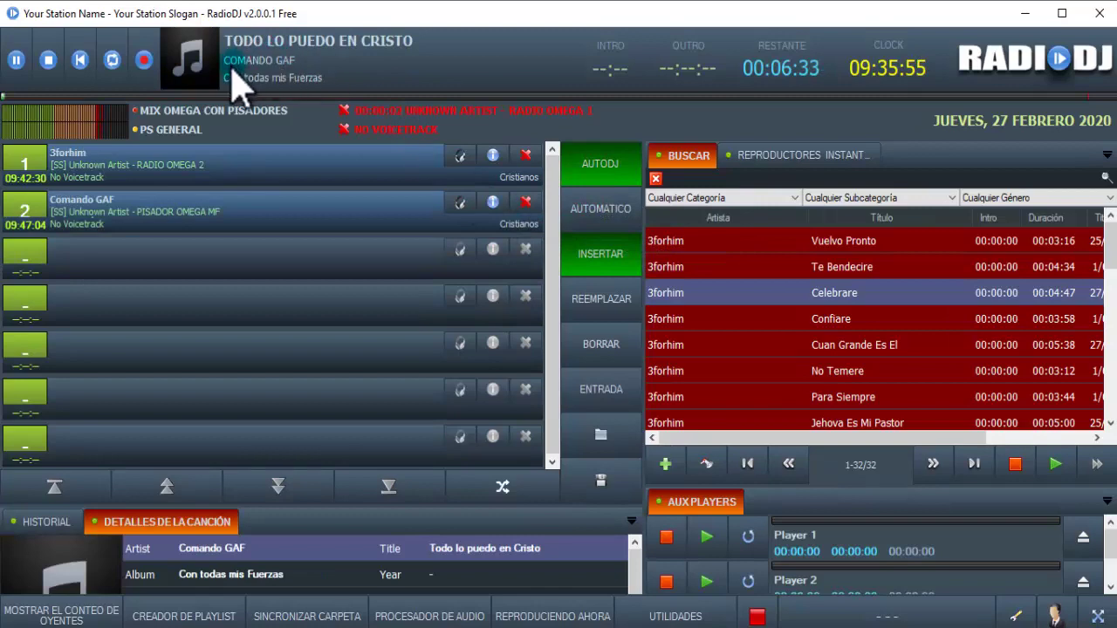
Step: Refresh the Now Playing Plugin Help folder again and check NowPlaying.txt for the new track's artist and title, closing the file after viewing
left_click(389, 624)
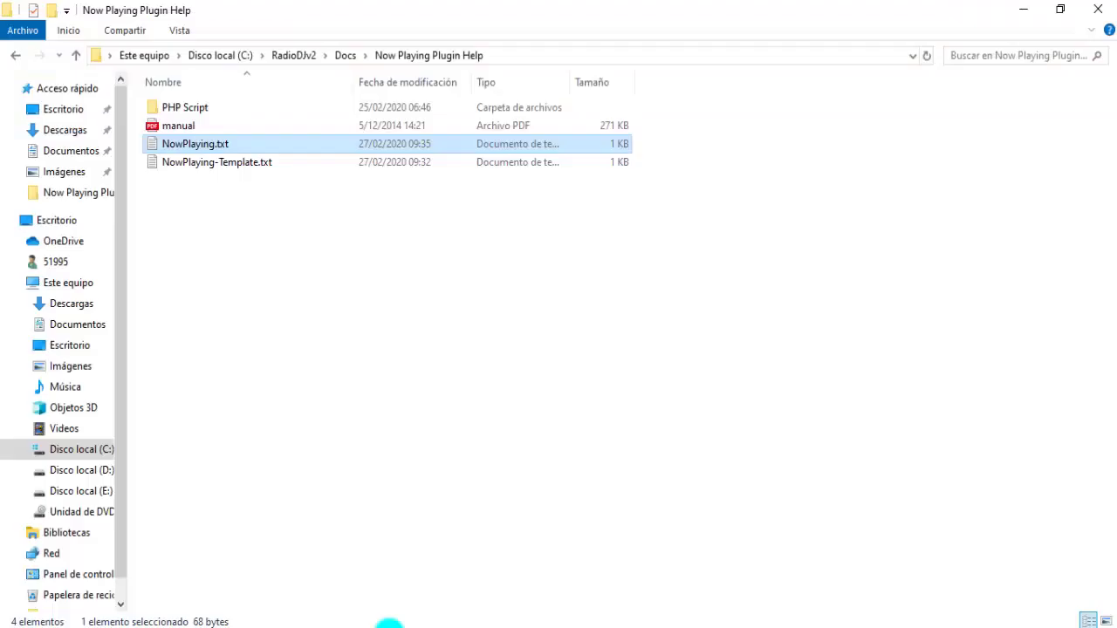
left_click(375, 370)
right_click(373, 349)
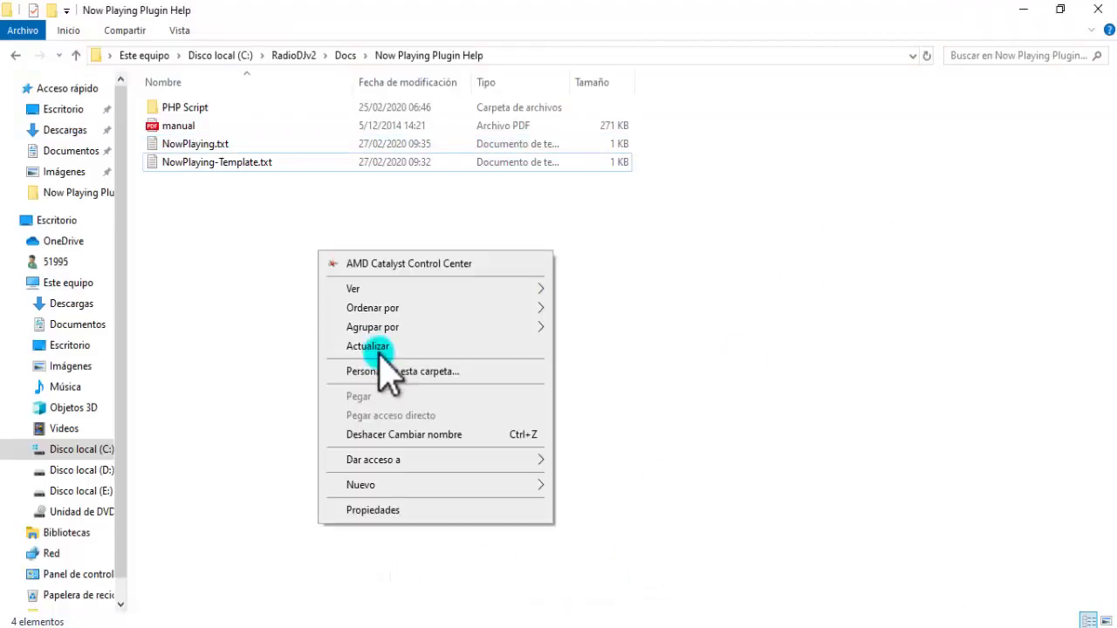
left_click(373, 347)
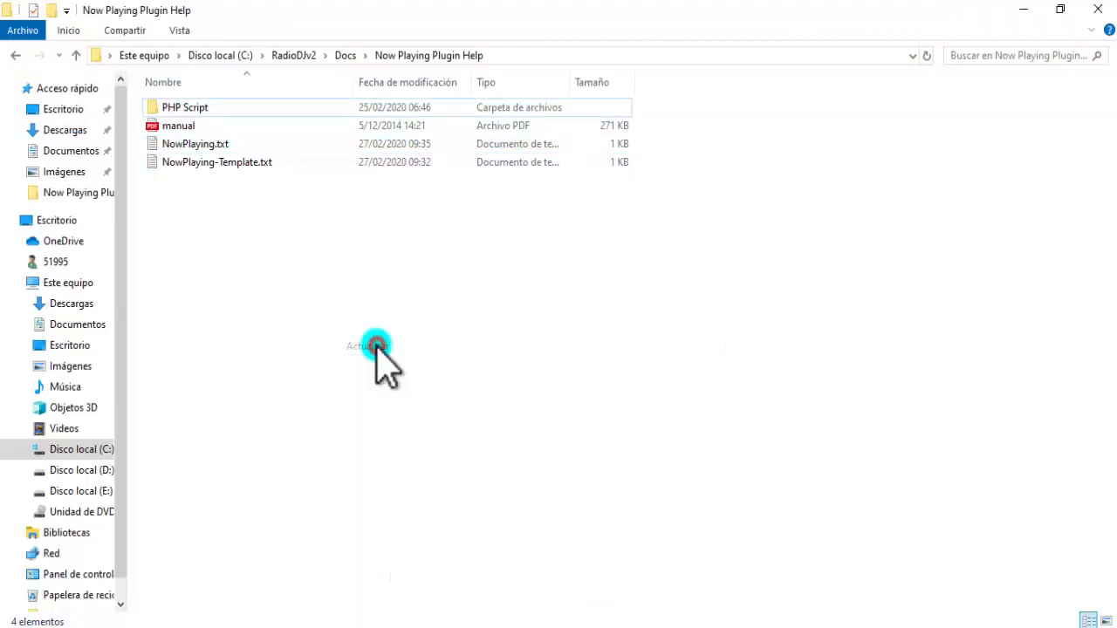
double_click(194, 144)
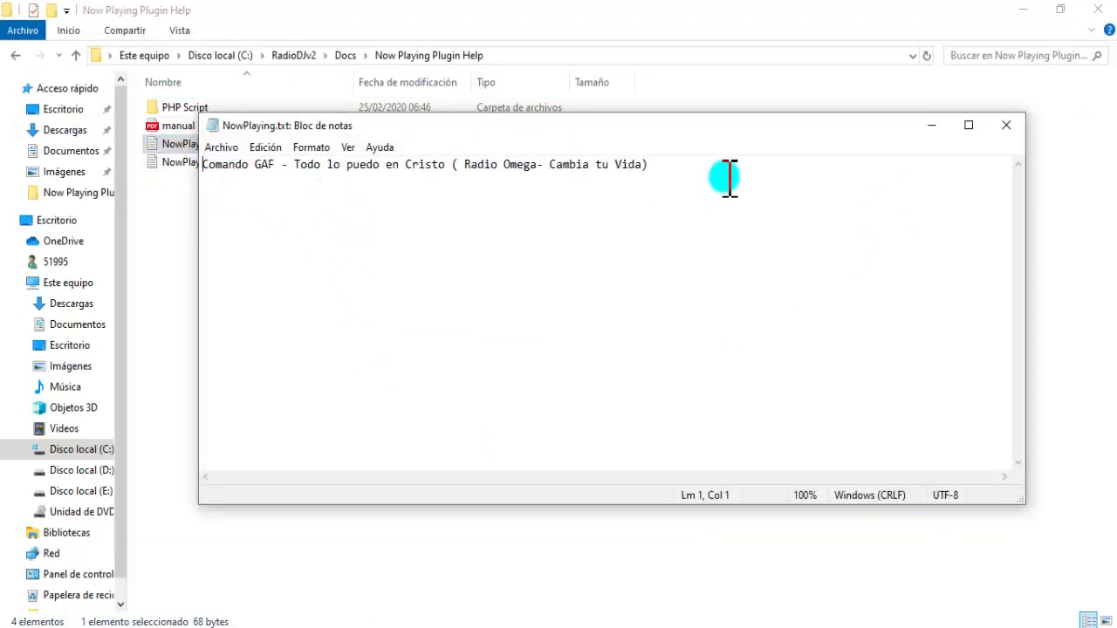
left_click(1006, 125)
left_click(410, 308)
double_click(207, 144)
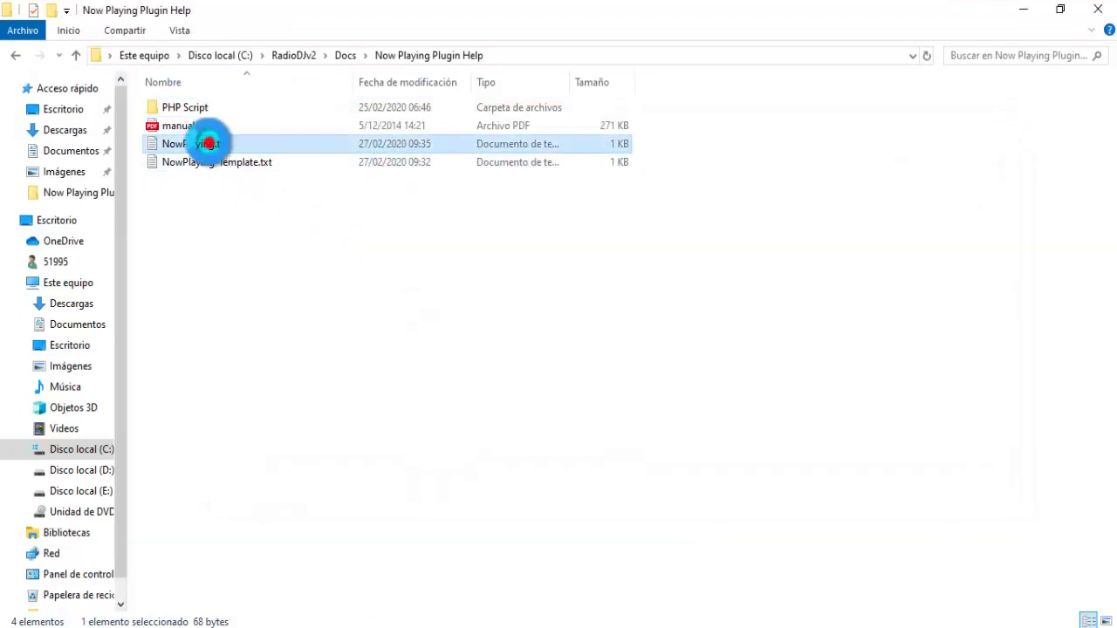
left_click_drag(669, 168, 170, 184)
left_click(563, 229)
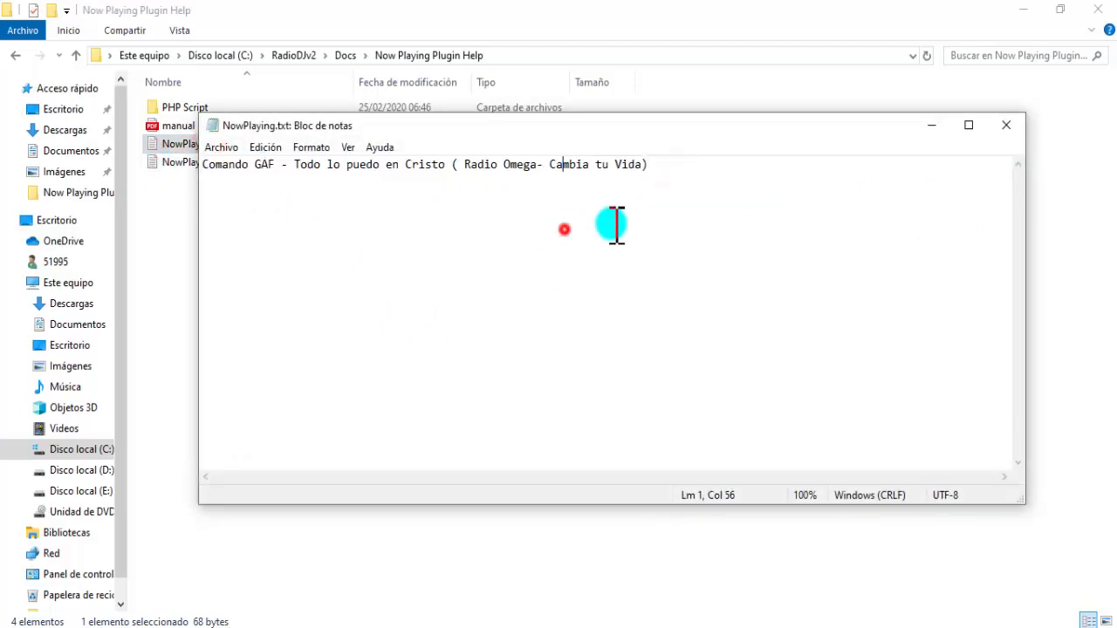
left_click(1006, 125)
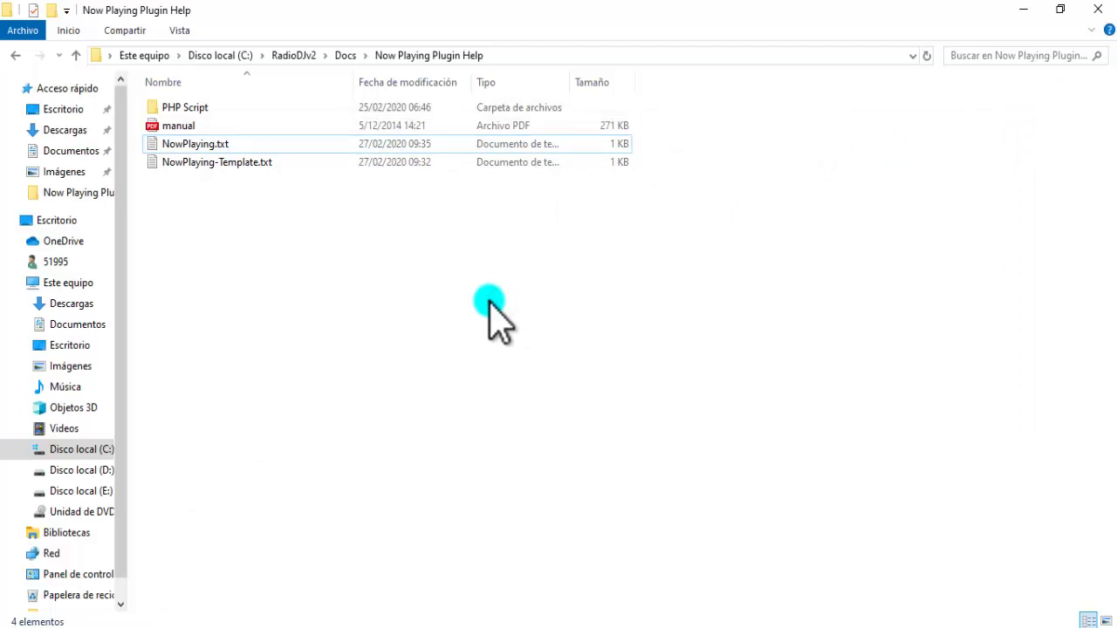
Step: Minimize the folder window and open RadioCaster's settings (Ajustes) with the metadata source options
left_click(1019, 12)
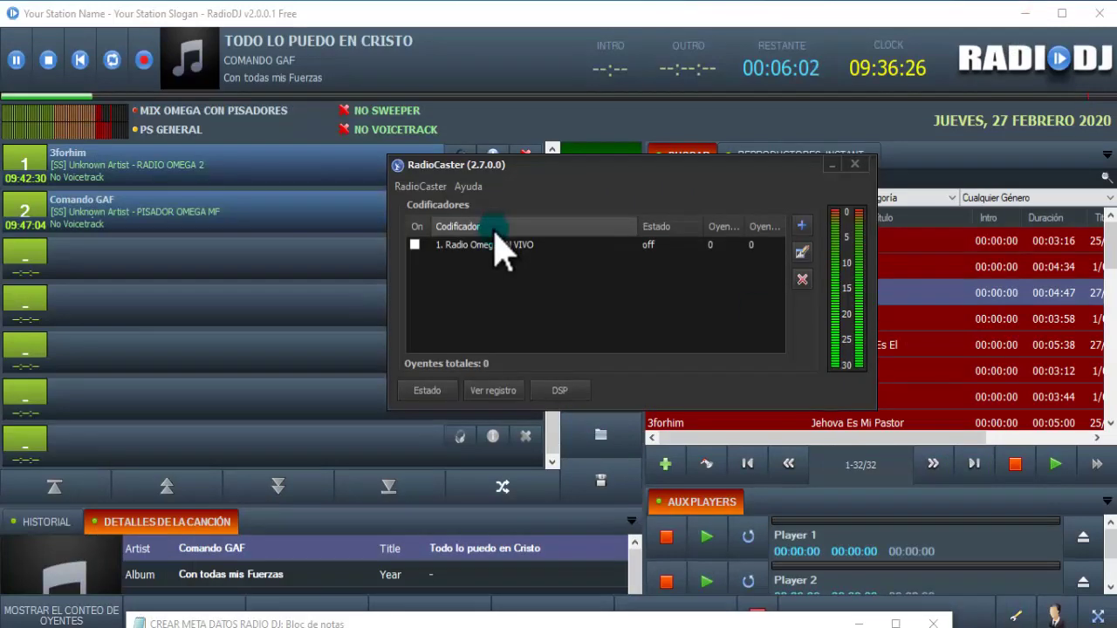
left_click(411, 187)
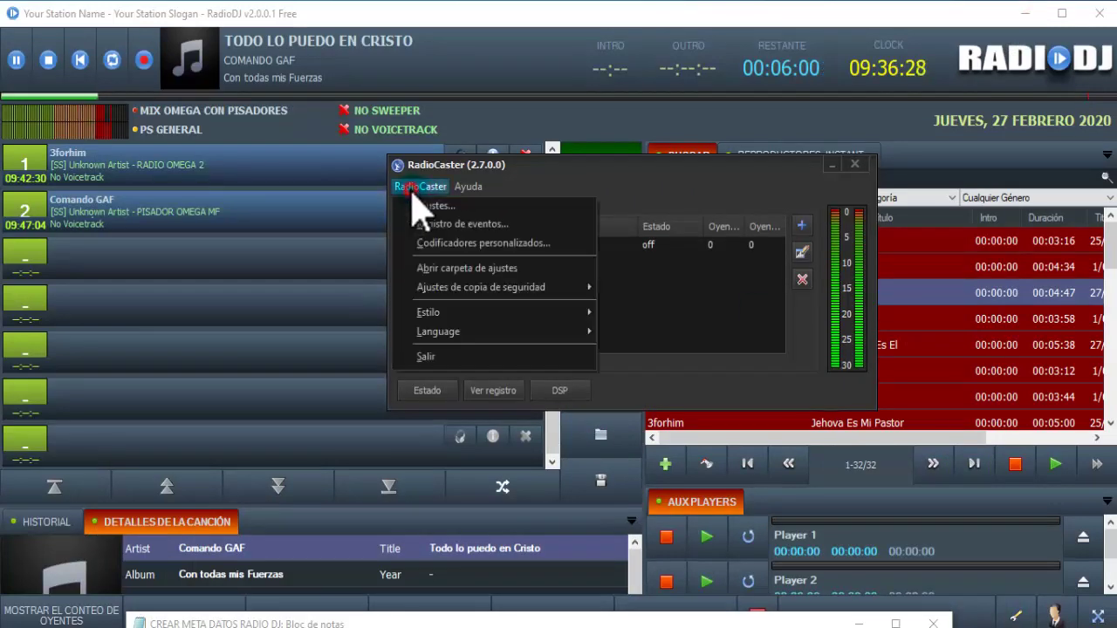
left_click(434, 207)
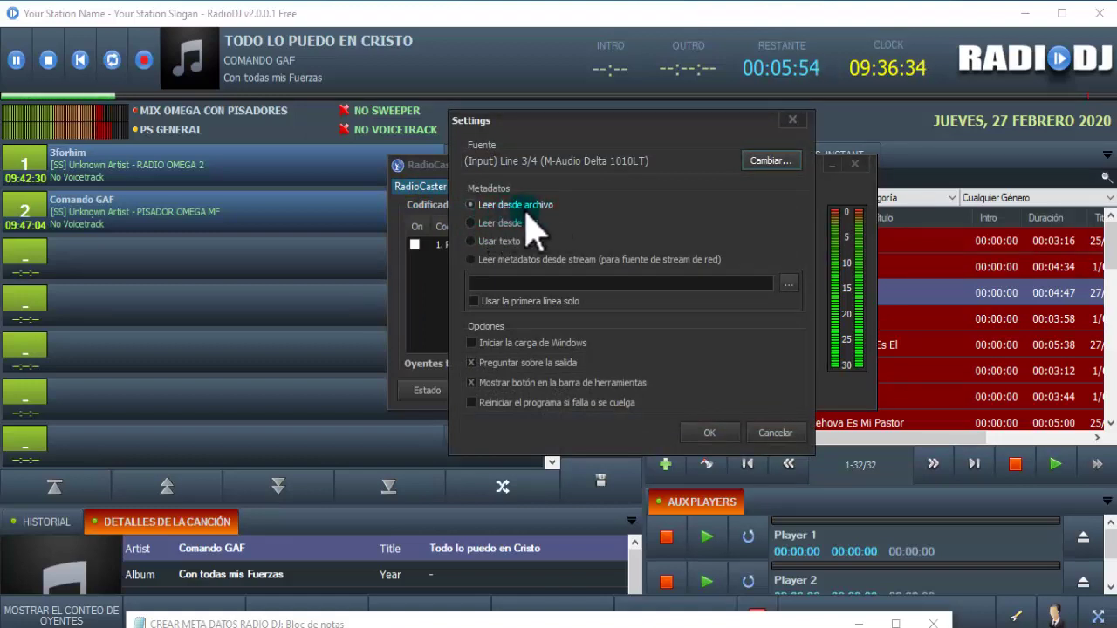
Step: Browse for the metadata file in the C:\RadioDJv2\Docs\Now Playing Plugin Help folder
left_click(789, 284)
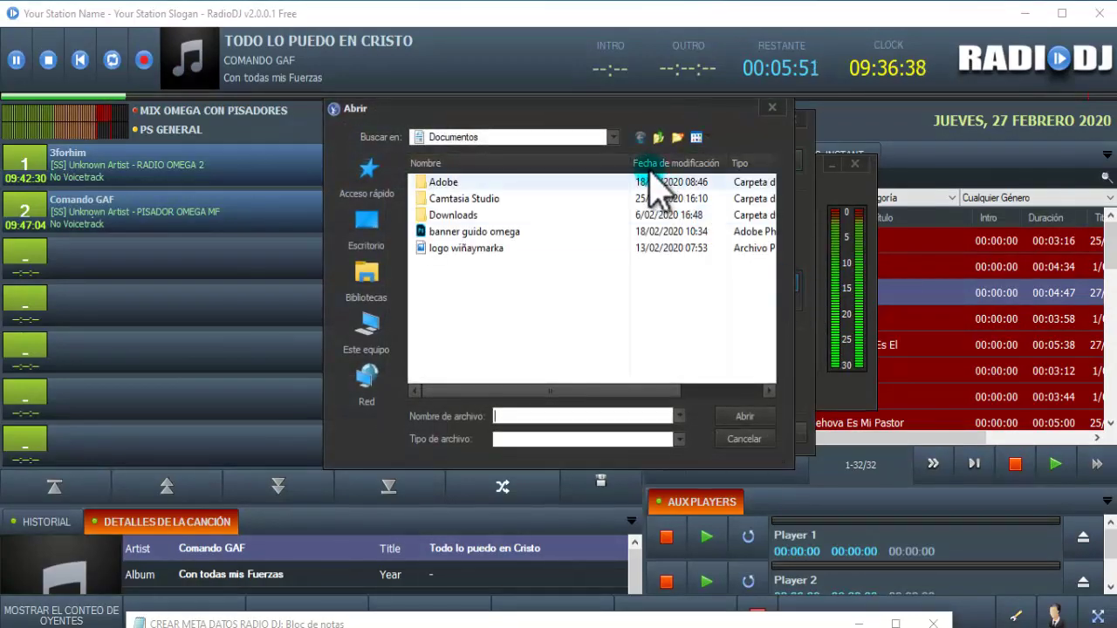
left_click(615, 138)
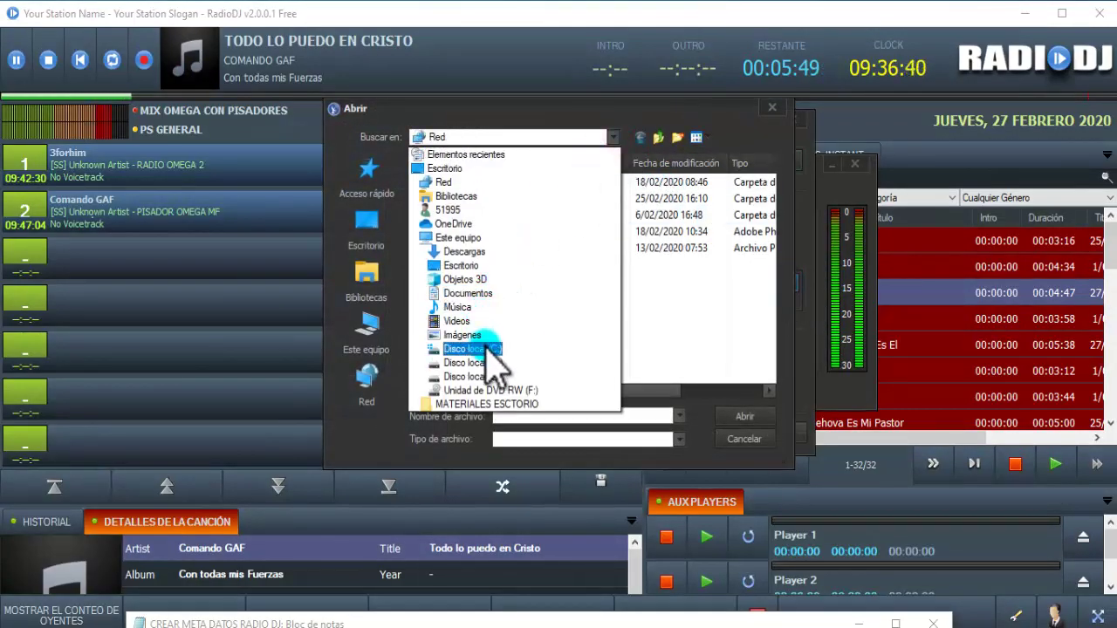
left_click(487, 349)
scroll(772, 279, "down", 1)
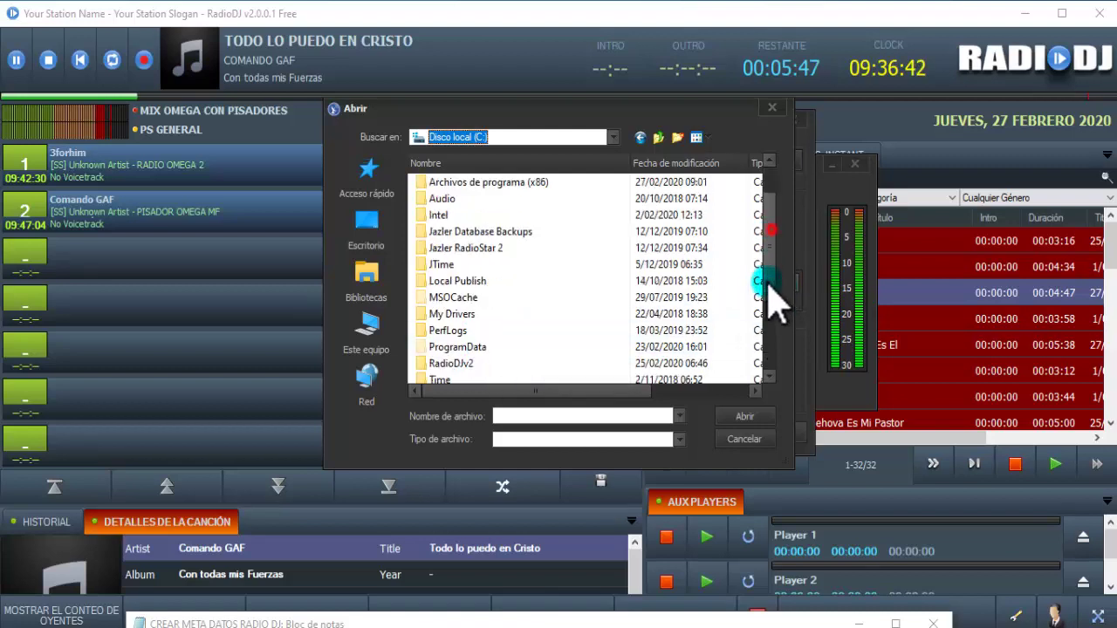
scroll(772, 288, "down", 2)
double_click(469, 286)
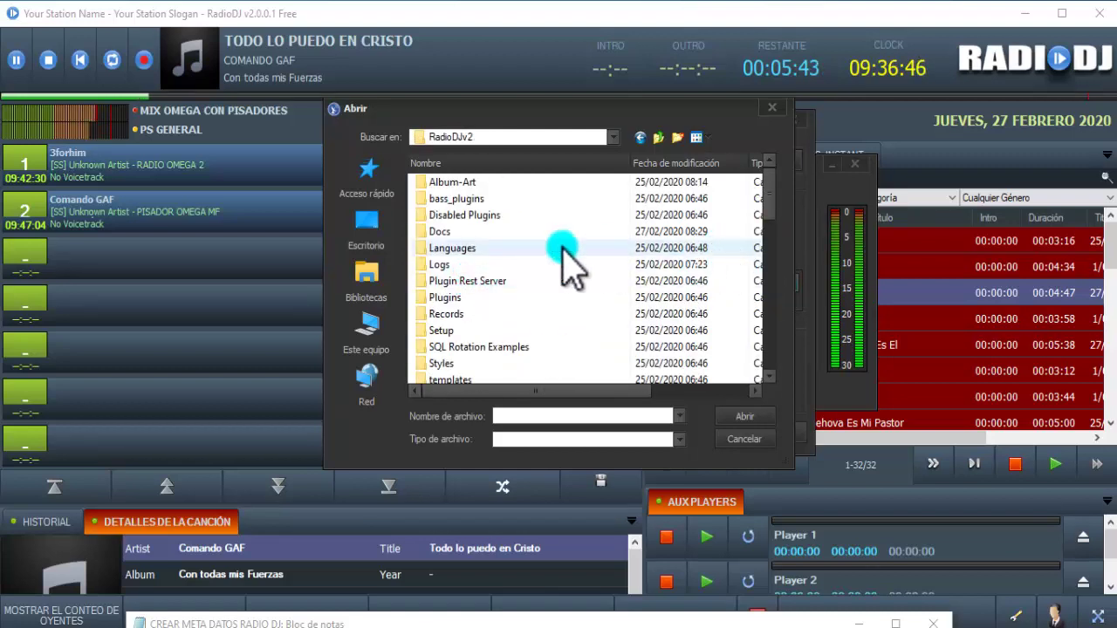
double_click(439, 234)
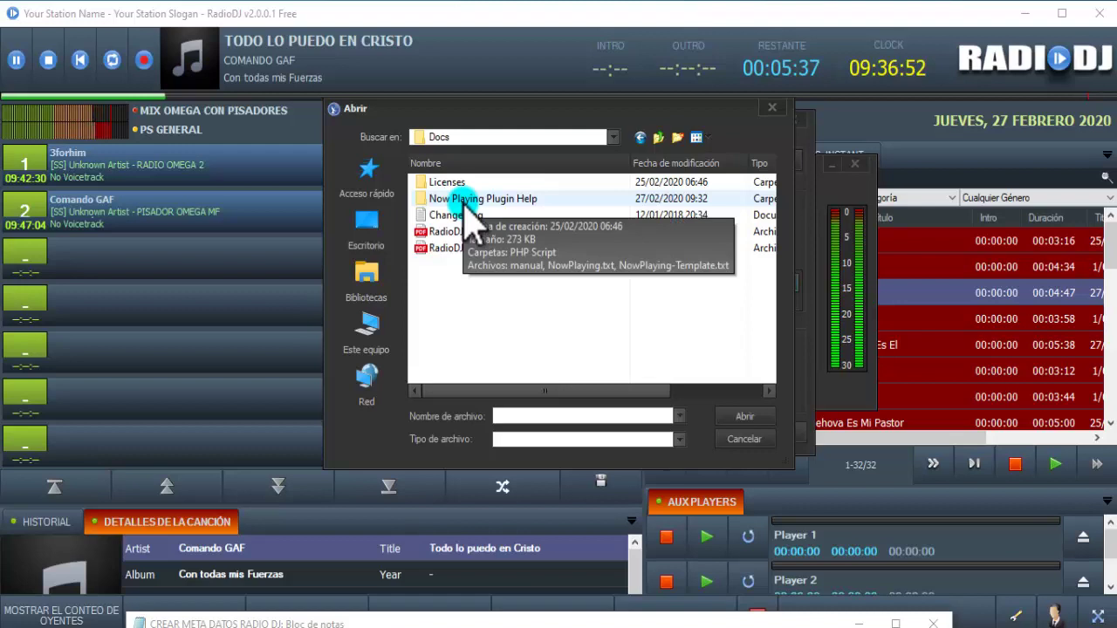
double_click(467, 199)
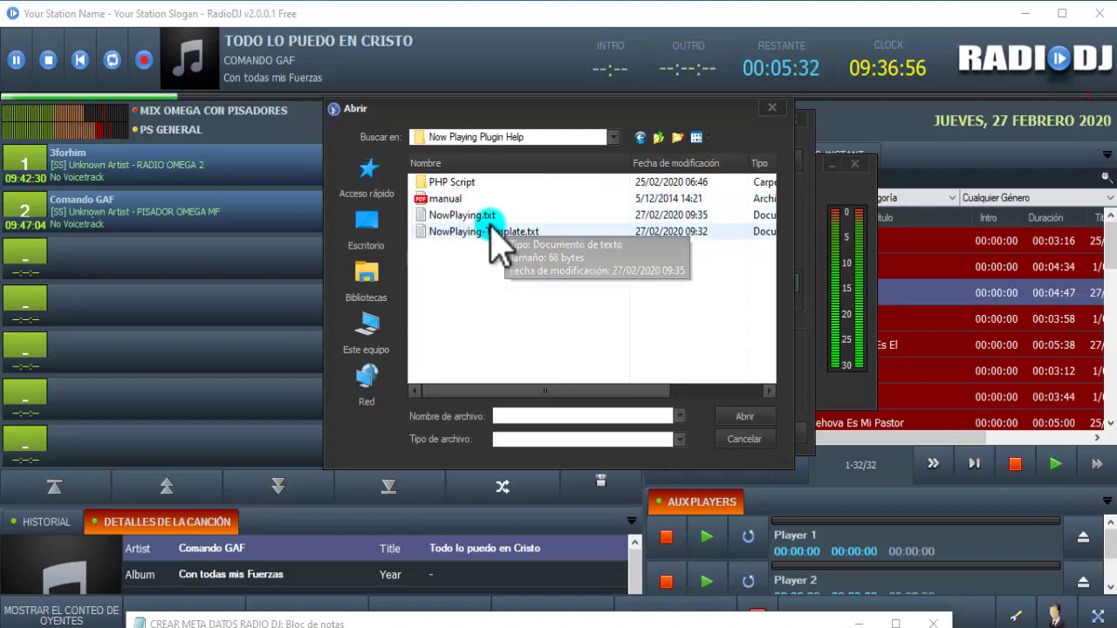
Step: Choose NowPlaying.txt as the metadata file and save the RadioCaster settings
left_click(461, 218)
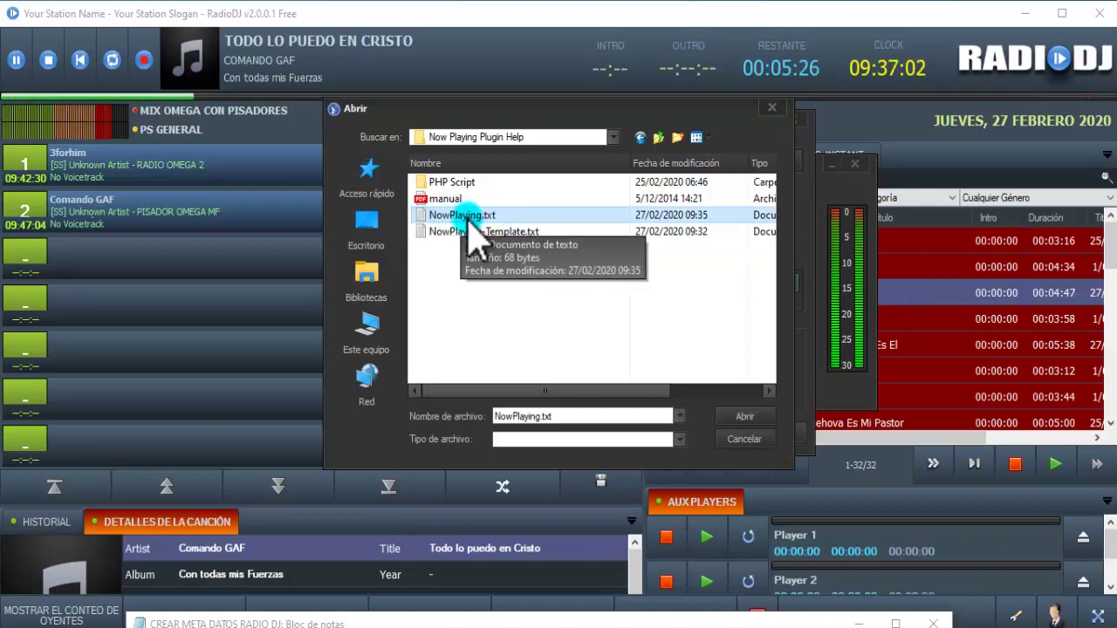
left_click(471, 218)
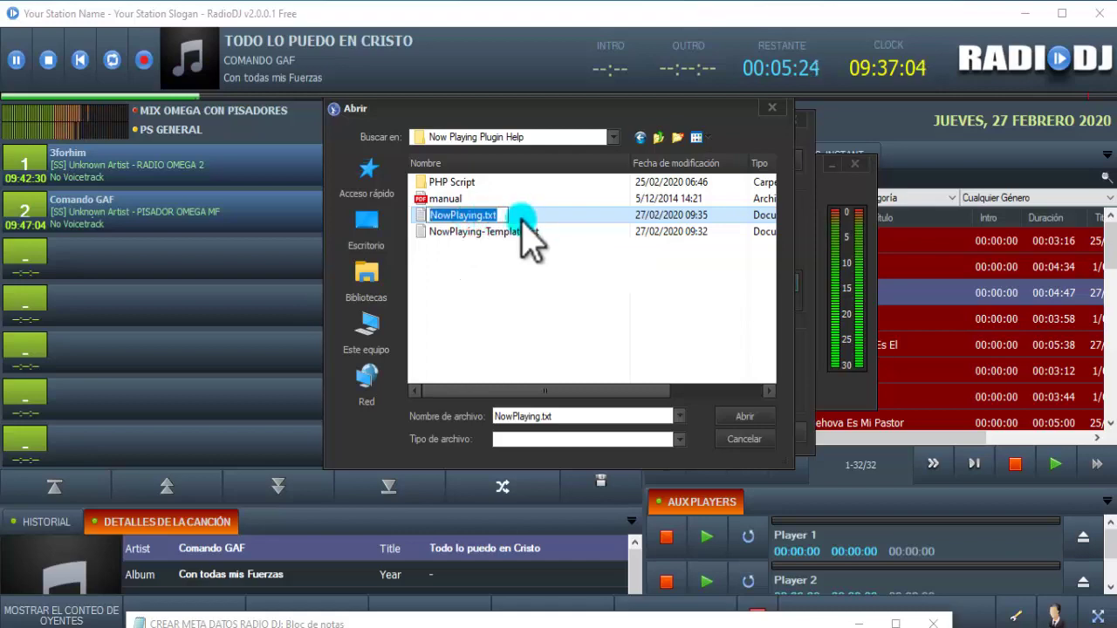
left_click(502, 203)
left_click(473, 216)
left_click(743, 417)
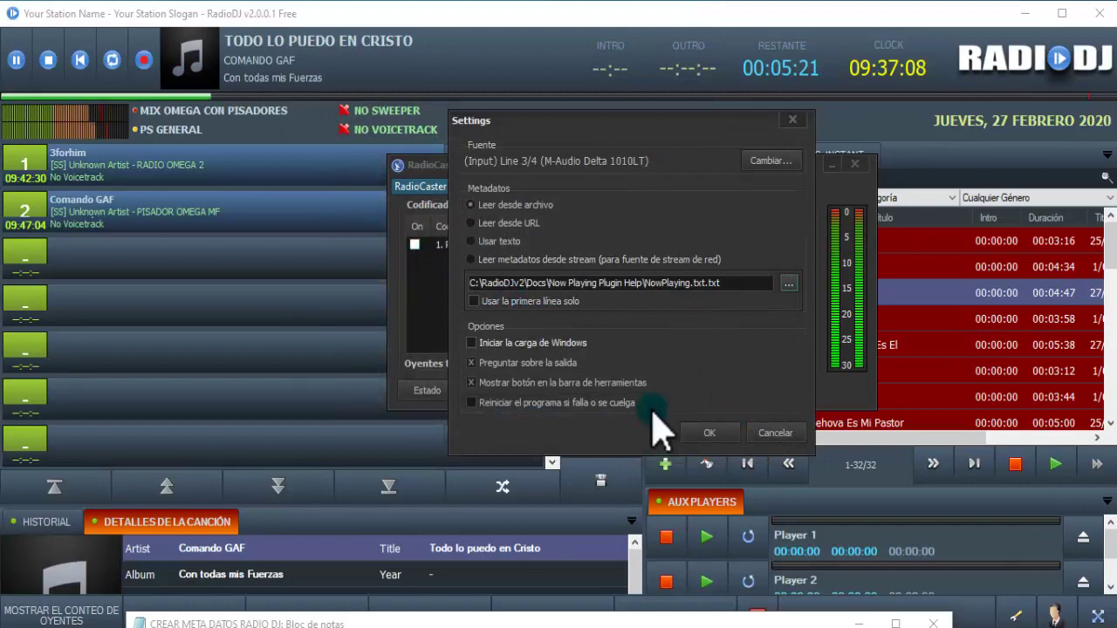
left_click(711, 436)
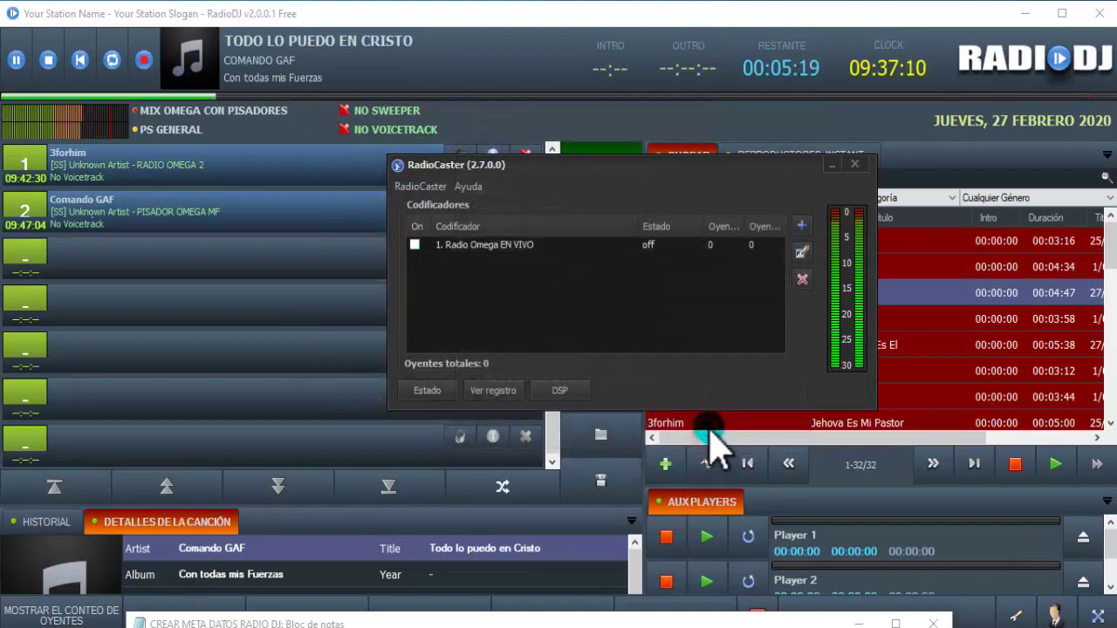
Step: Turn on the Radio Omega EN VIVO encoder, and check the connection log and the current track title in the status
left_click(415, 248)
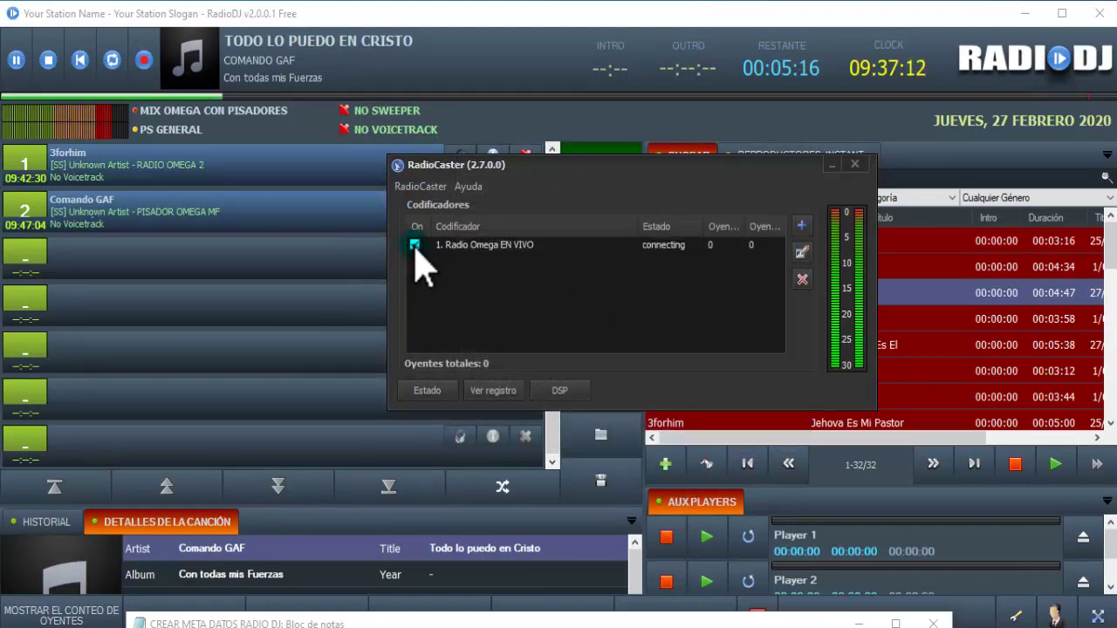
left_click(490, 390)
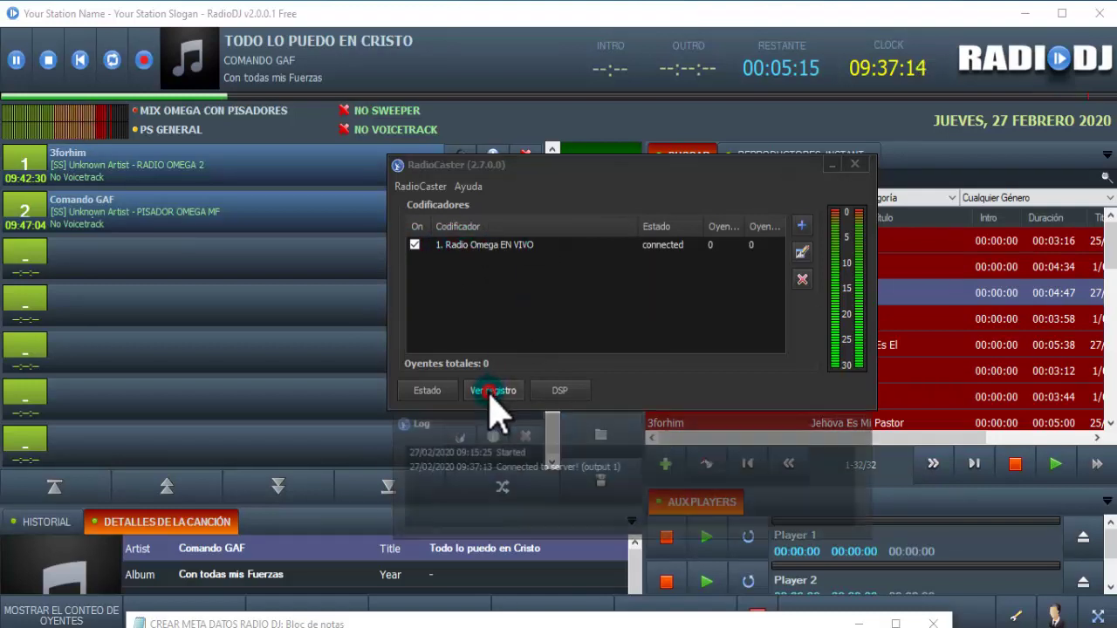
left_click(861, 424)
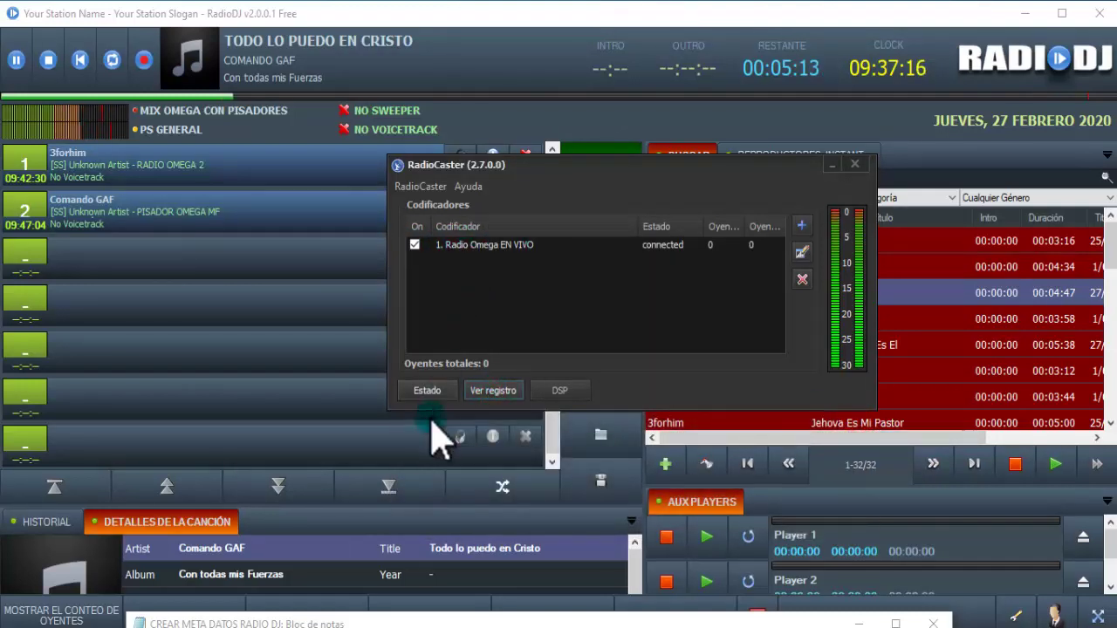
left_click(428, 392)
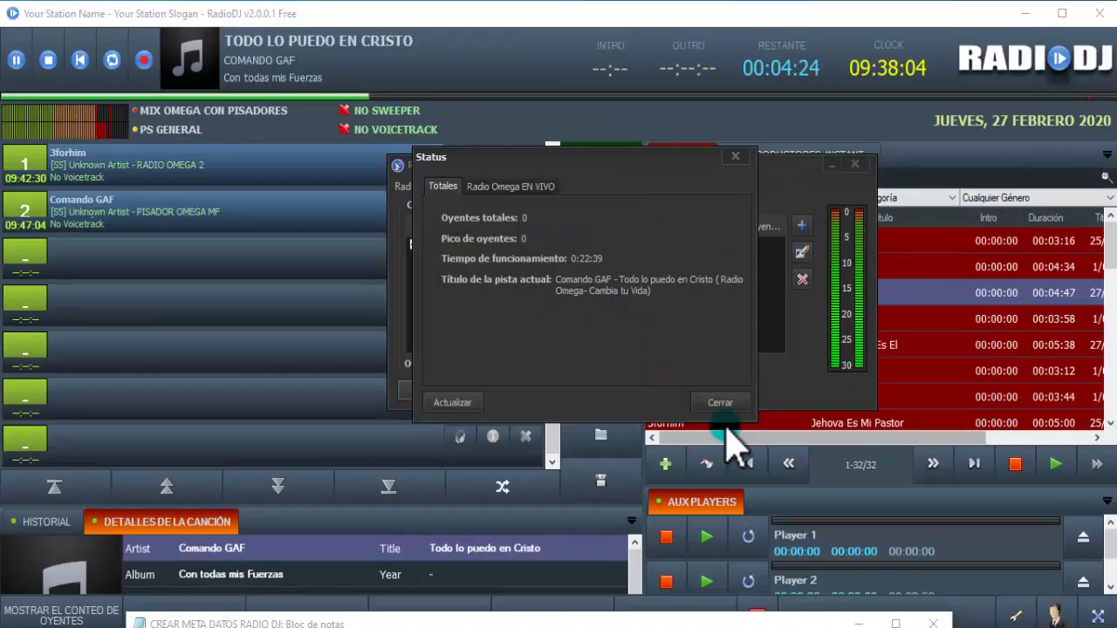
Step: Move the RadioCaster window aside, switch to the streaming control panel in the browser, and dismiss its Atencion! notice
left_click(1003, 561)
left_click_drag(553, 170, 492, 159)
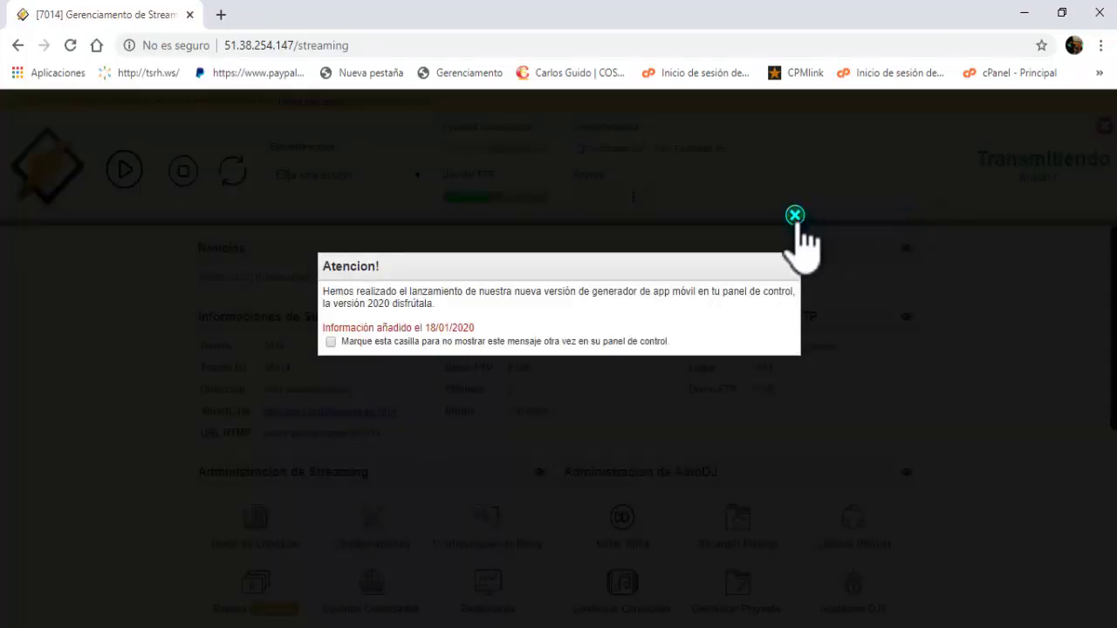
left_click(794, 217)
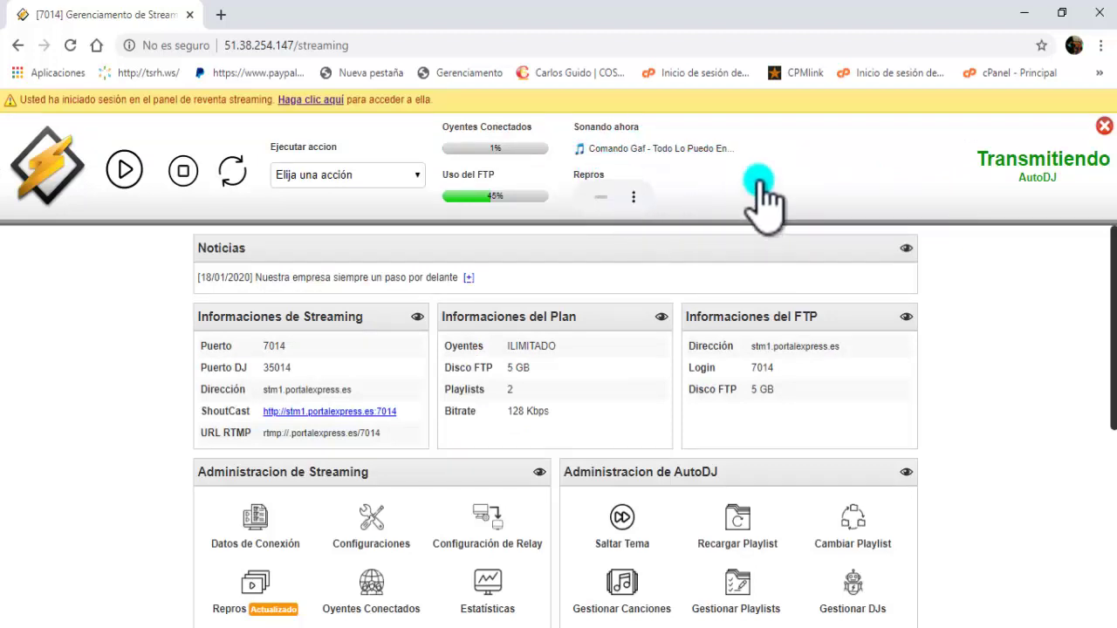
Step: Bring RadioCaster back to compare its status track title with the panel's Sonando ahora entry, and minimize it to return to the panel
left_click(830, 626)
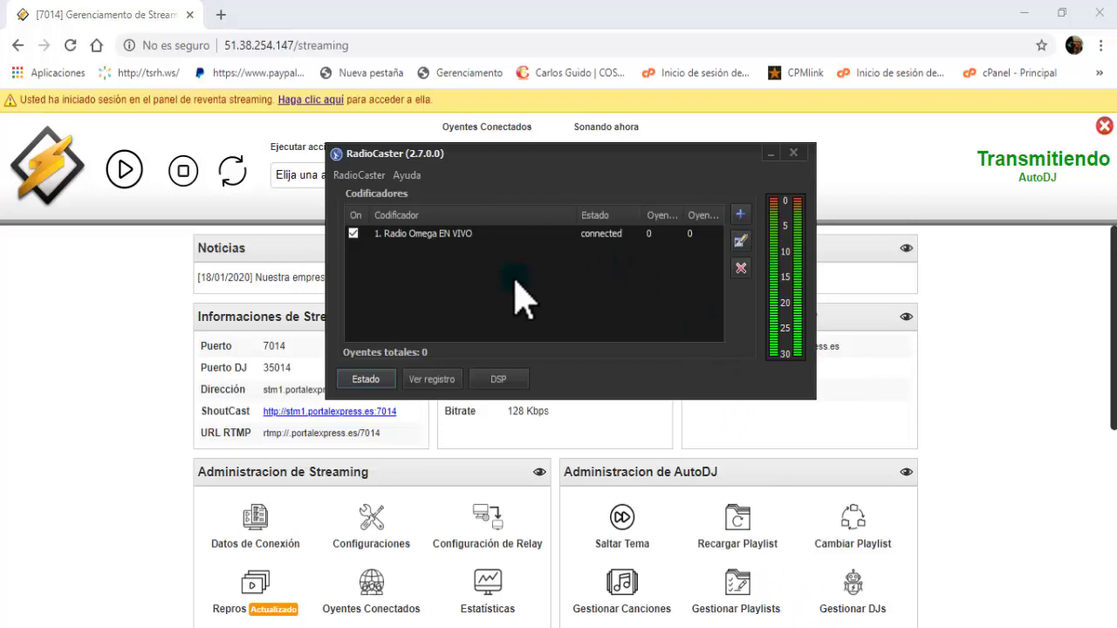
left_click(359, 381)
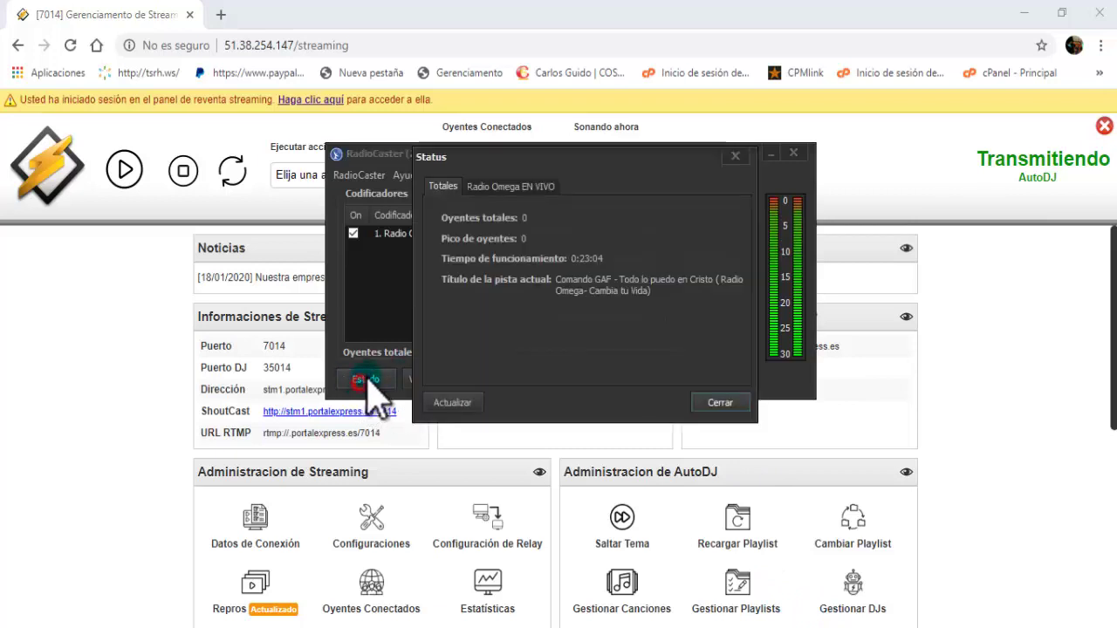
left_click(735, 157)
left_click(770, 154)
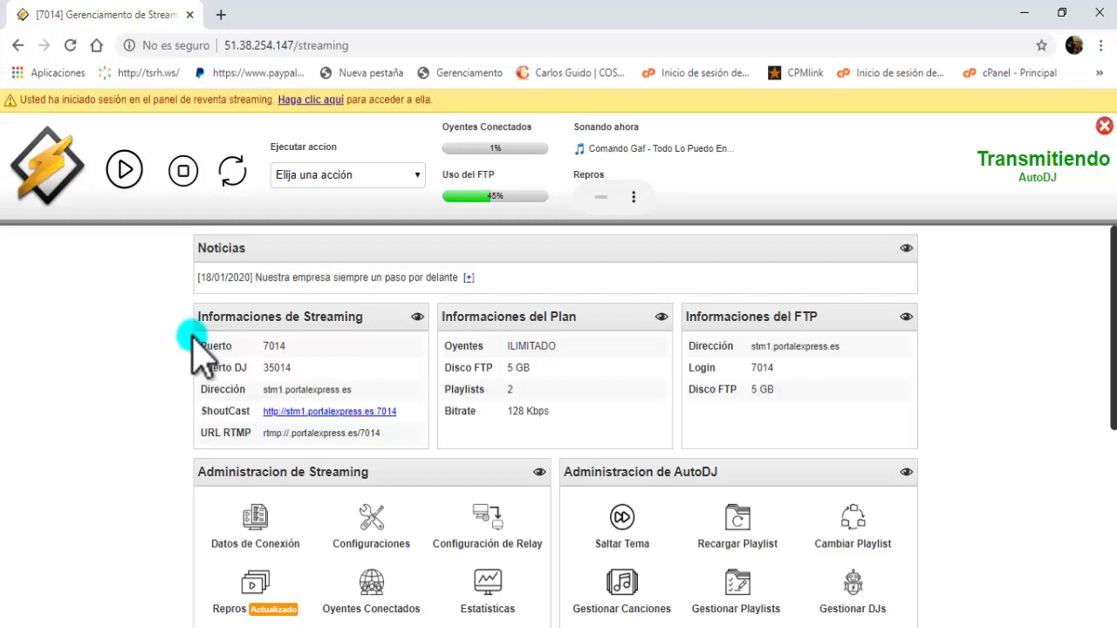
left_click(621, 517)
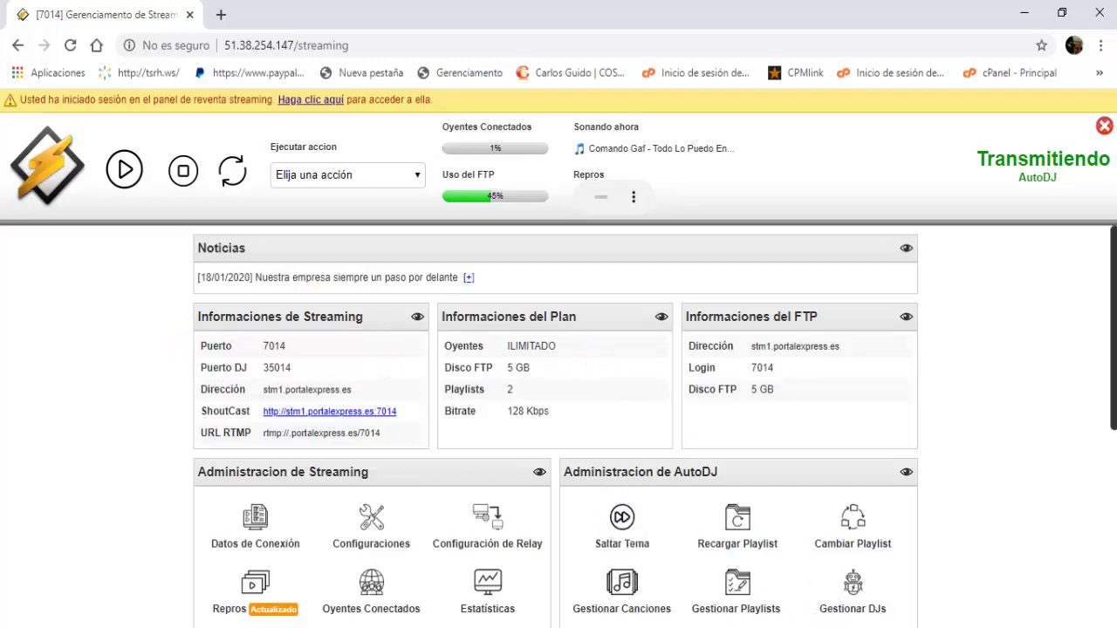